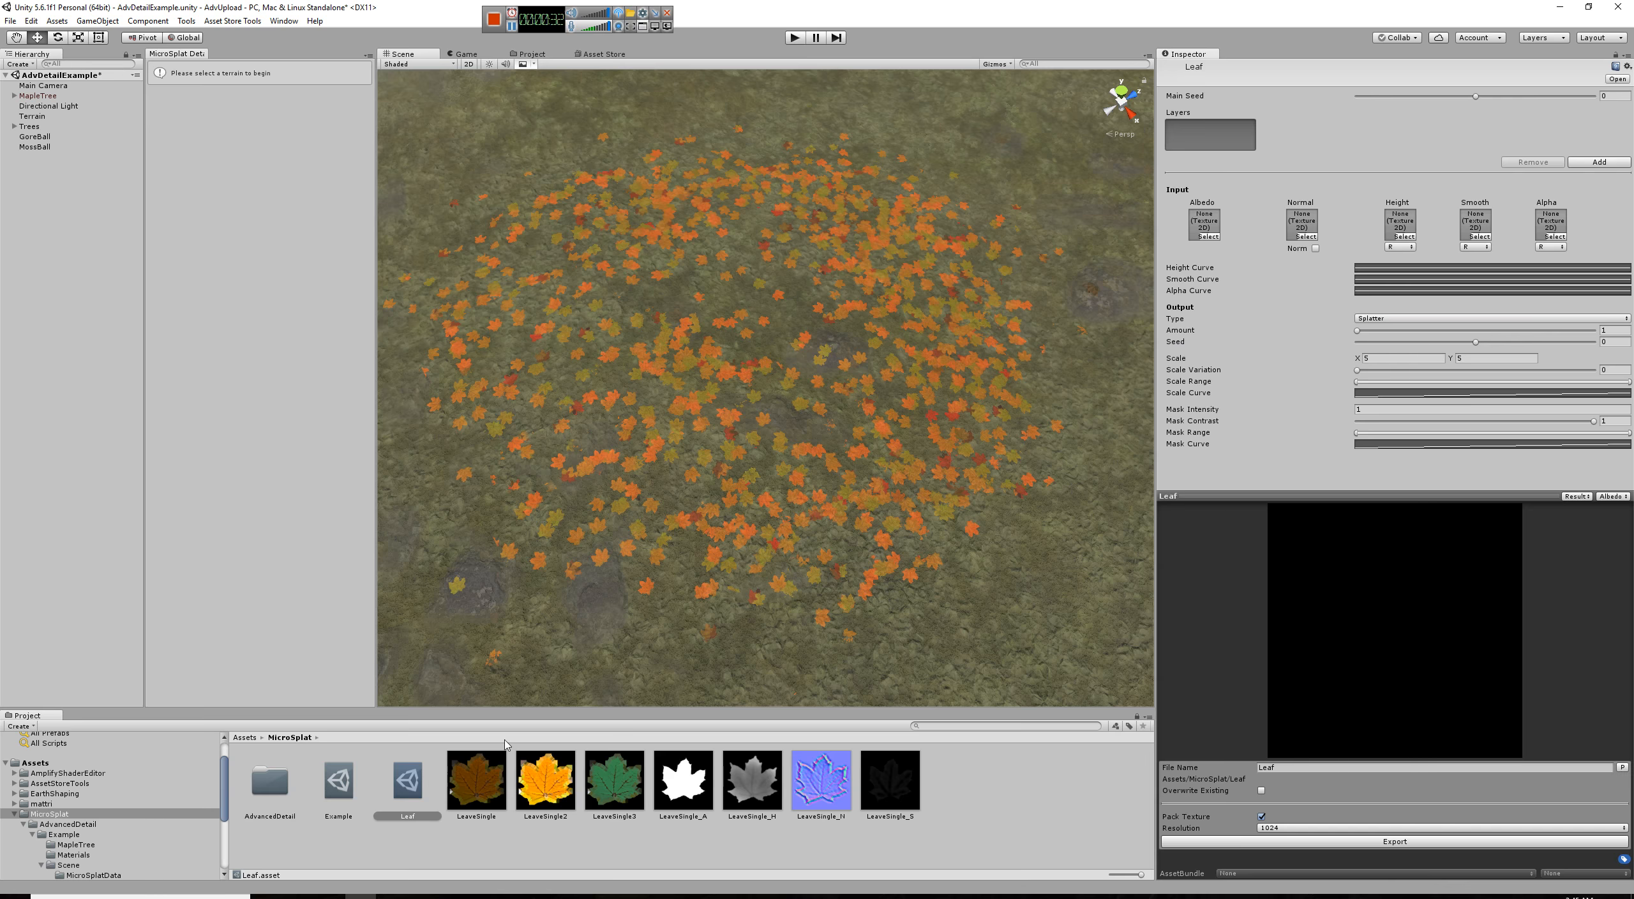
Step: Fill the Leaf asset's albedo, normal, height, smooth and alpha inputs with LeaveSingle, LeaveSingle_N, LeaveSingle_H, LeaveSingle_S and LeaveSingle_A
left_click_drag(463, 799, 1203, 224)
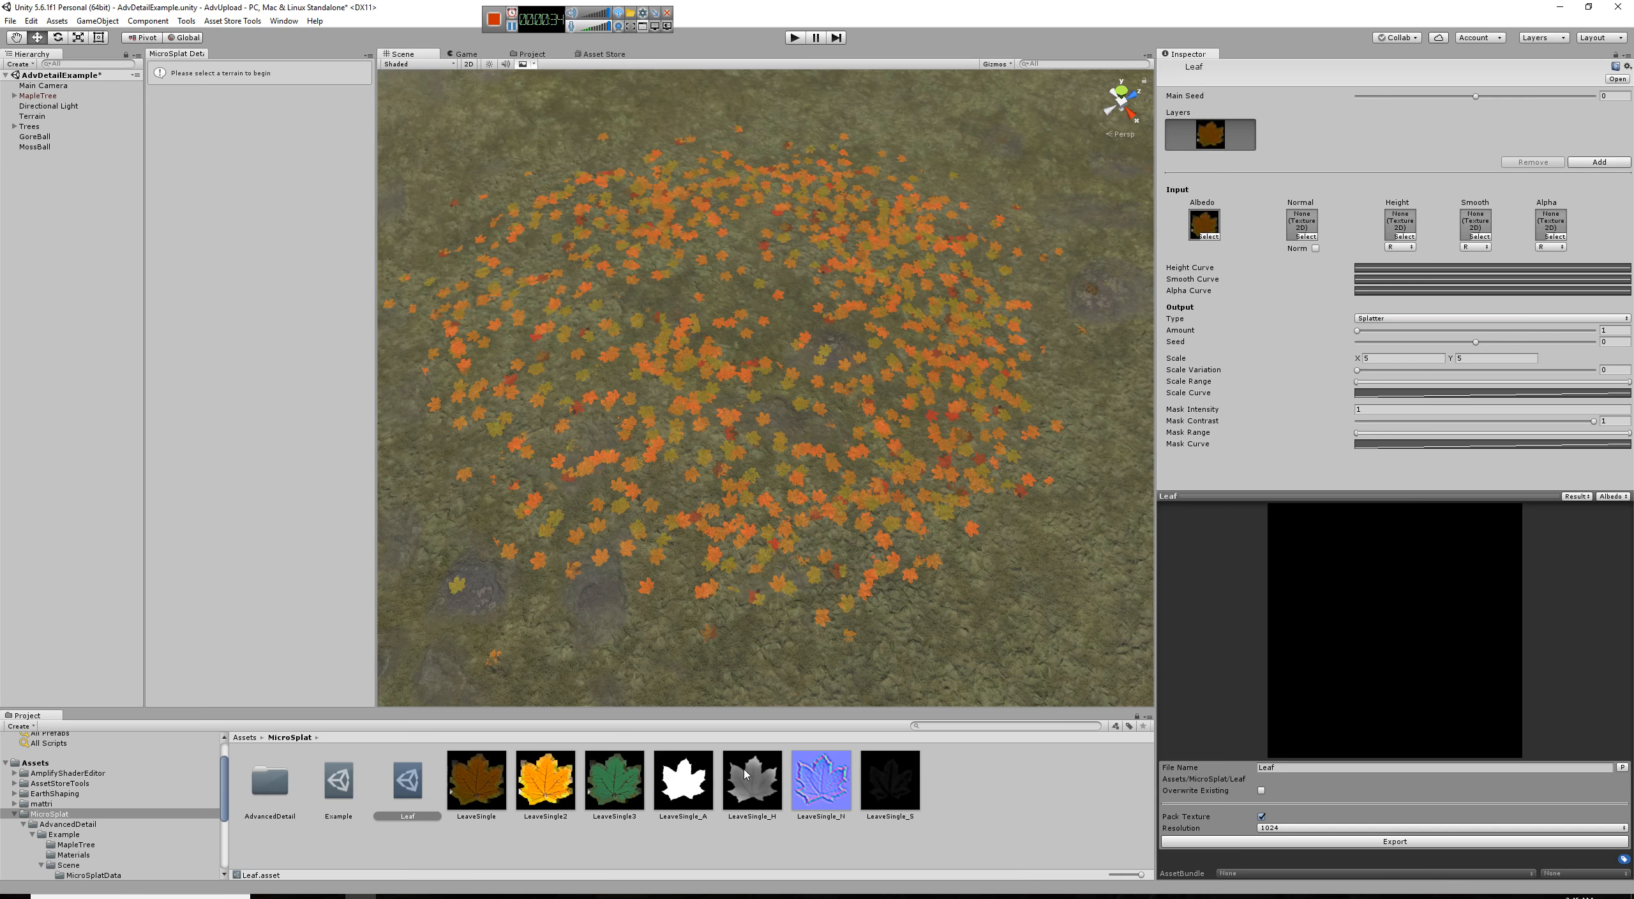
left_click_drag(821, 780, 1399, 225)
left_click_drag(894, 799, 1475, 225)
left_click(682, 795)
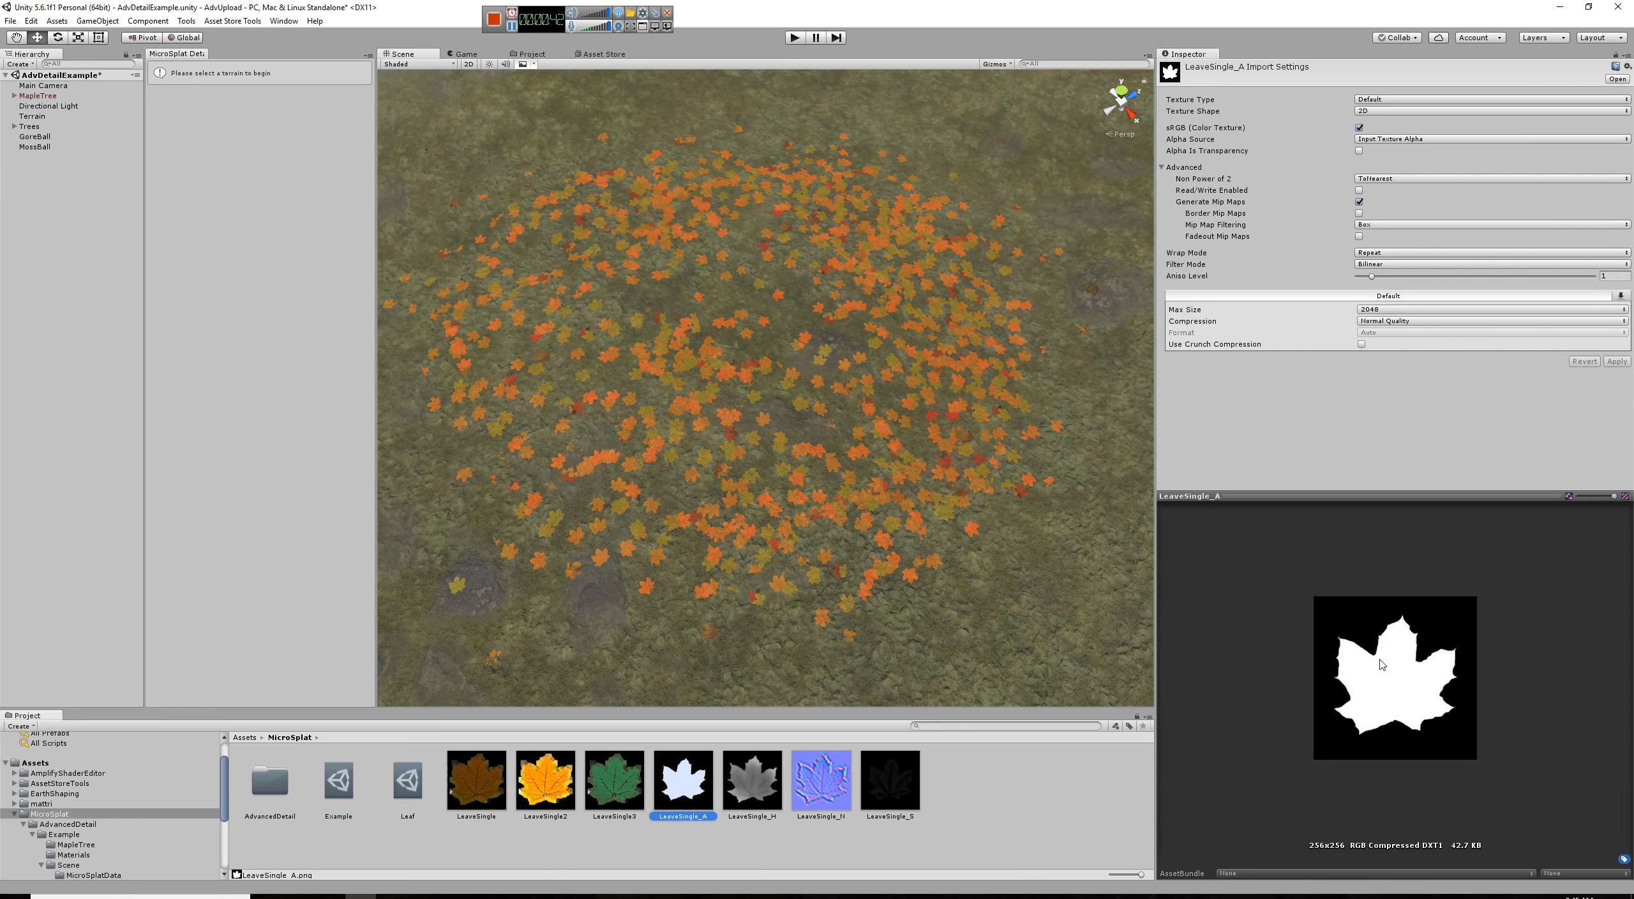
left_click(407, 784)
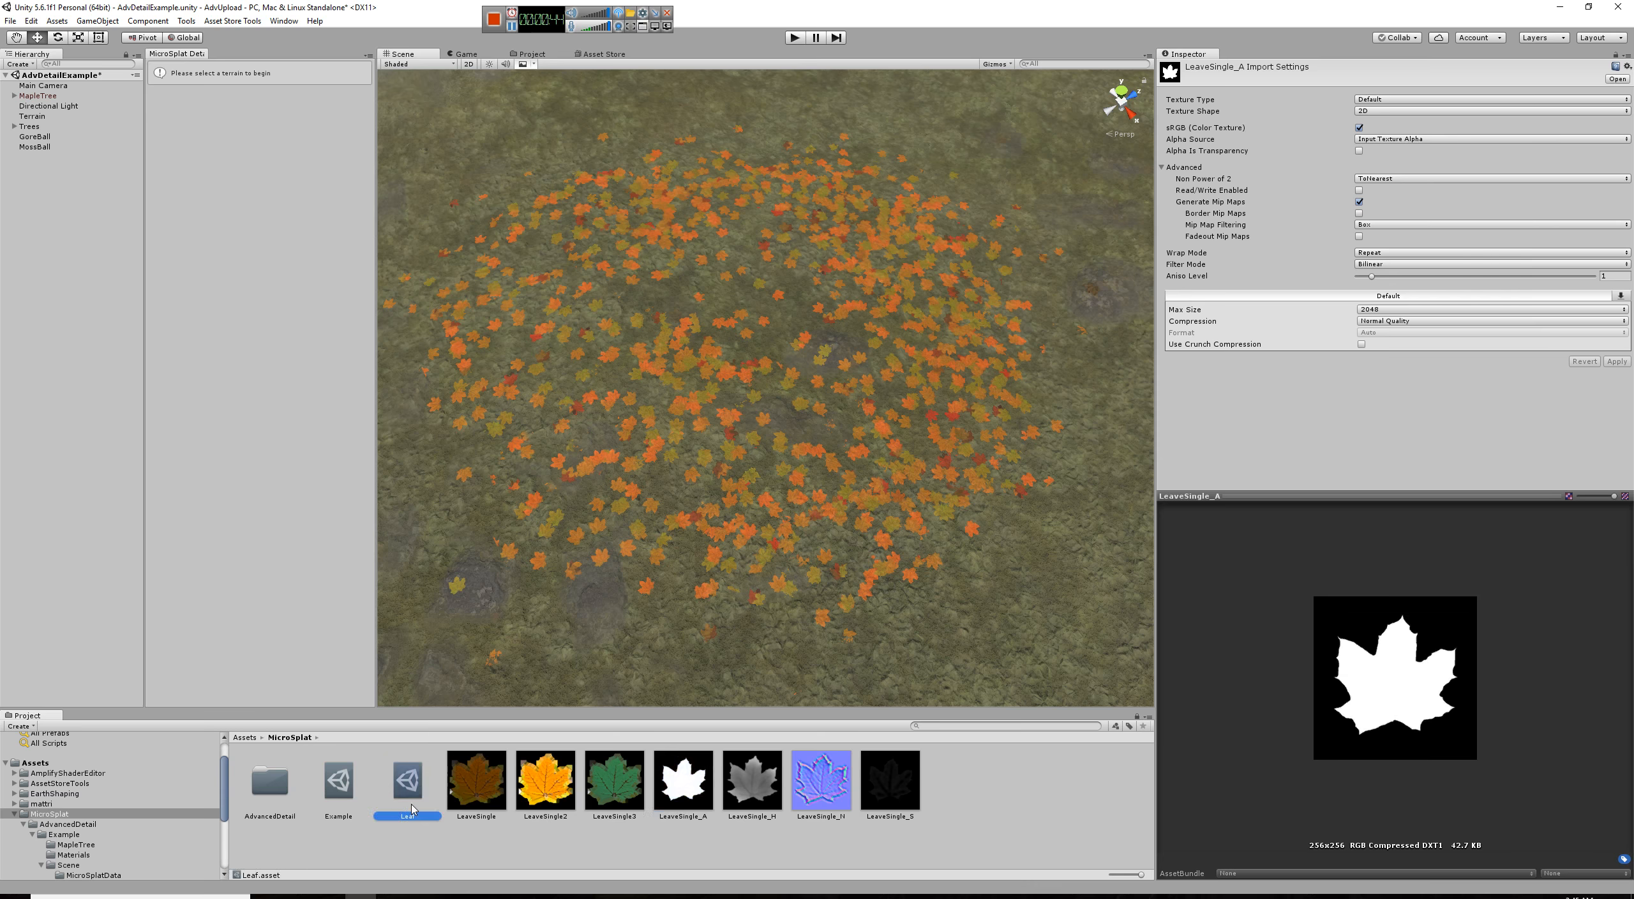
left_click_drag(683, 780, 1551, 226)
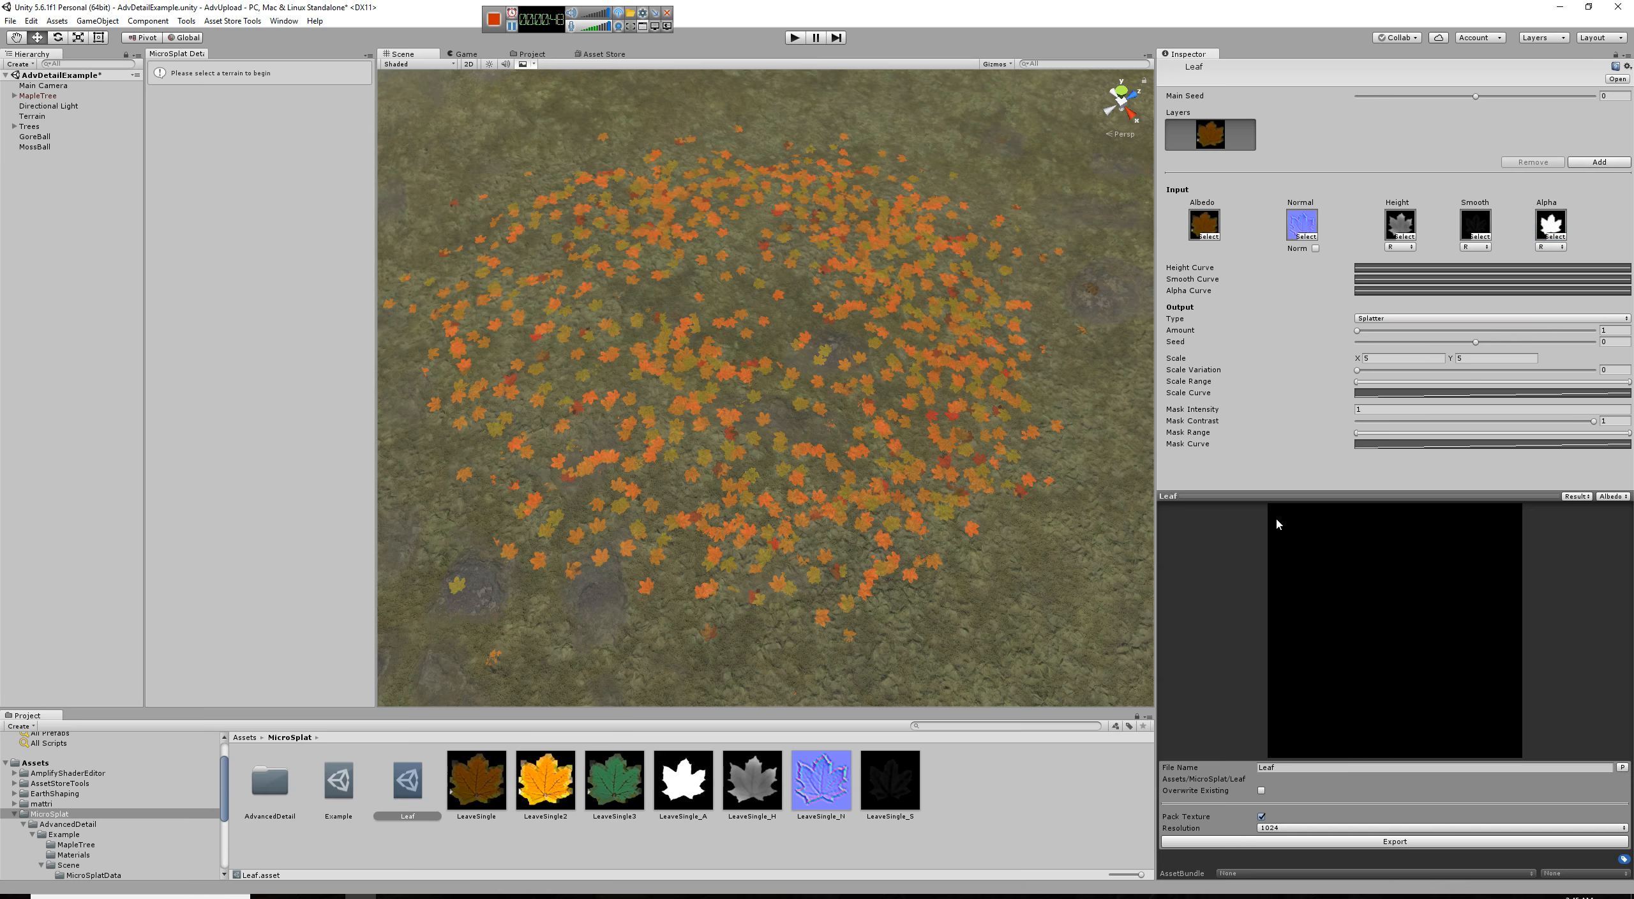
Step: Enlarge the leaf preview and compare its albedo in the Input, Layer and Result views
mouse_move(1279, 496)
left_mouse_down()
mouse_move(1283, 358)
mouse_move(1299, 477)
left_mouse_up()
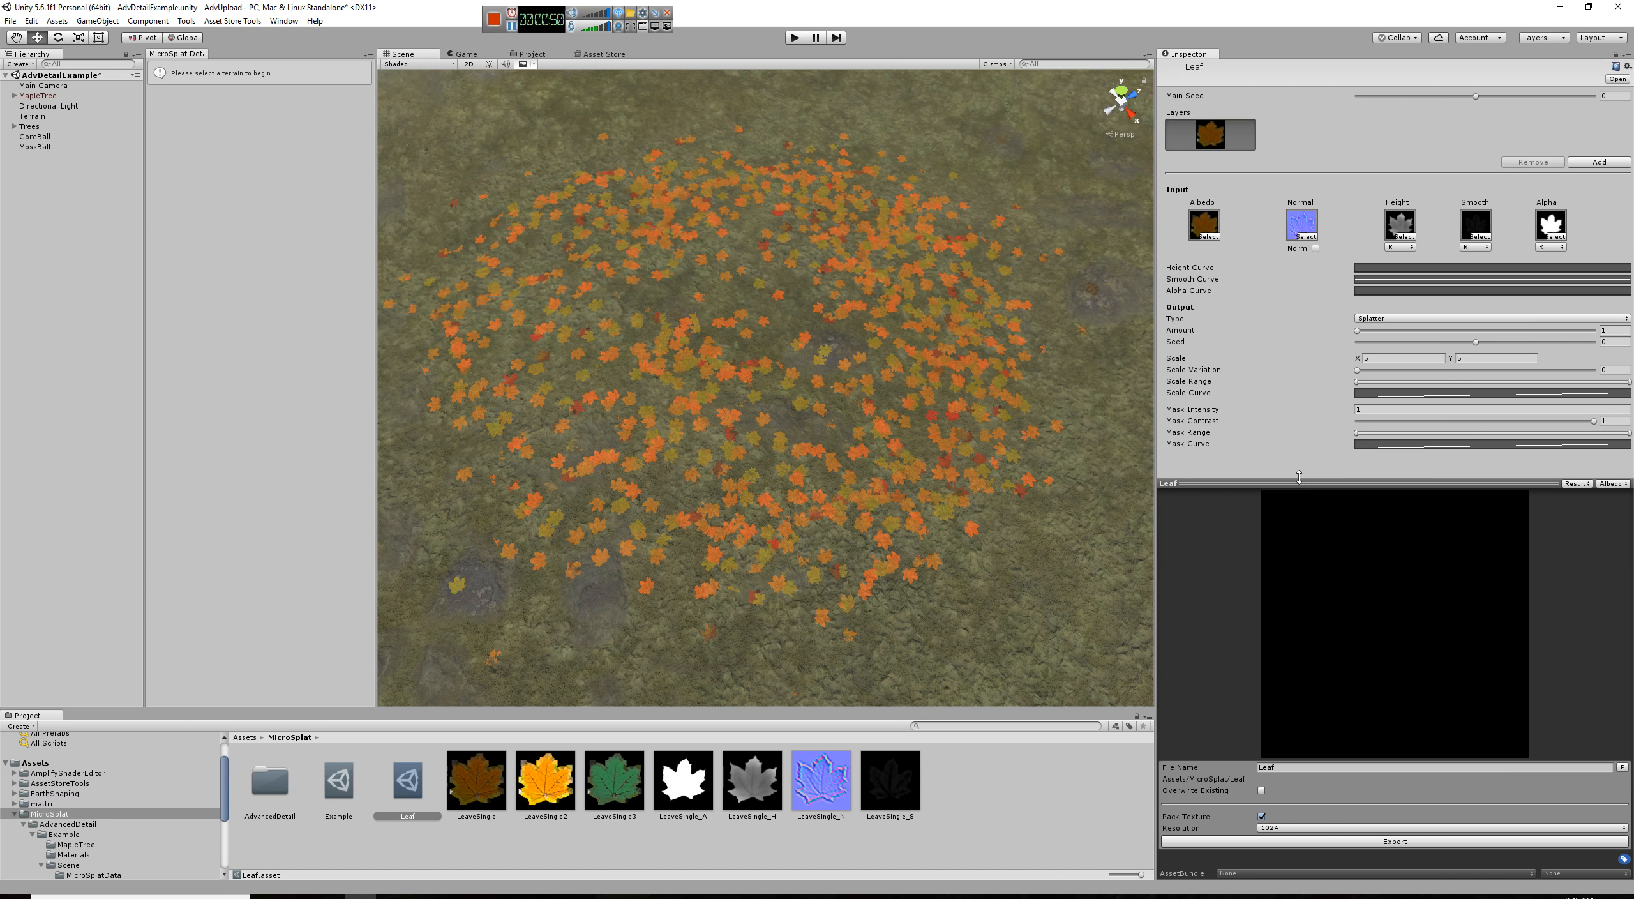
left_click(1574, 483)
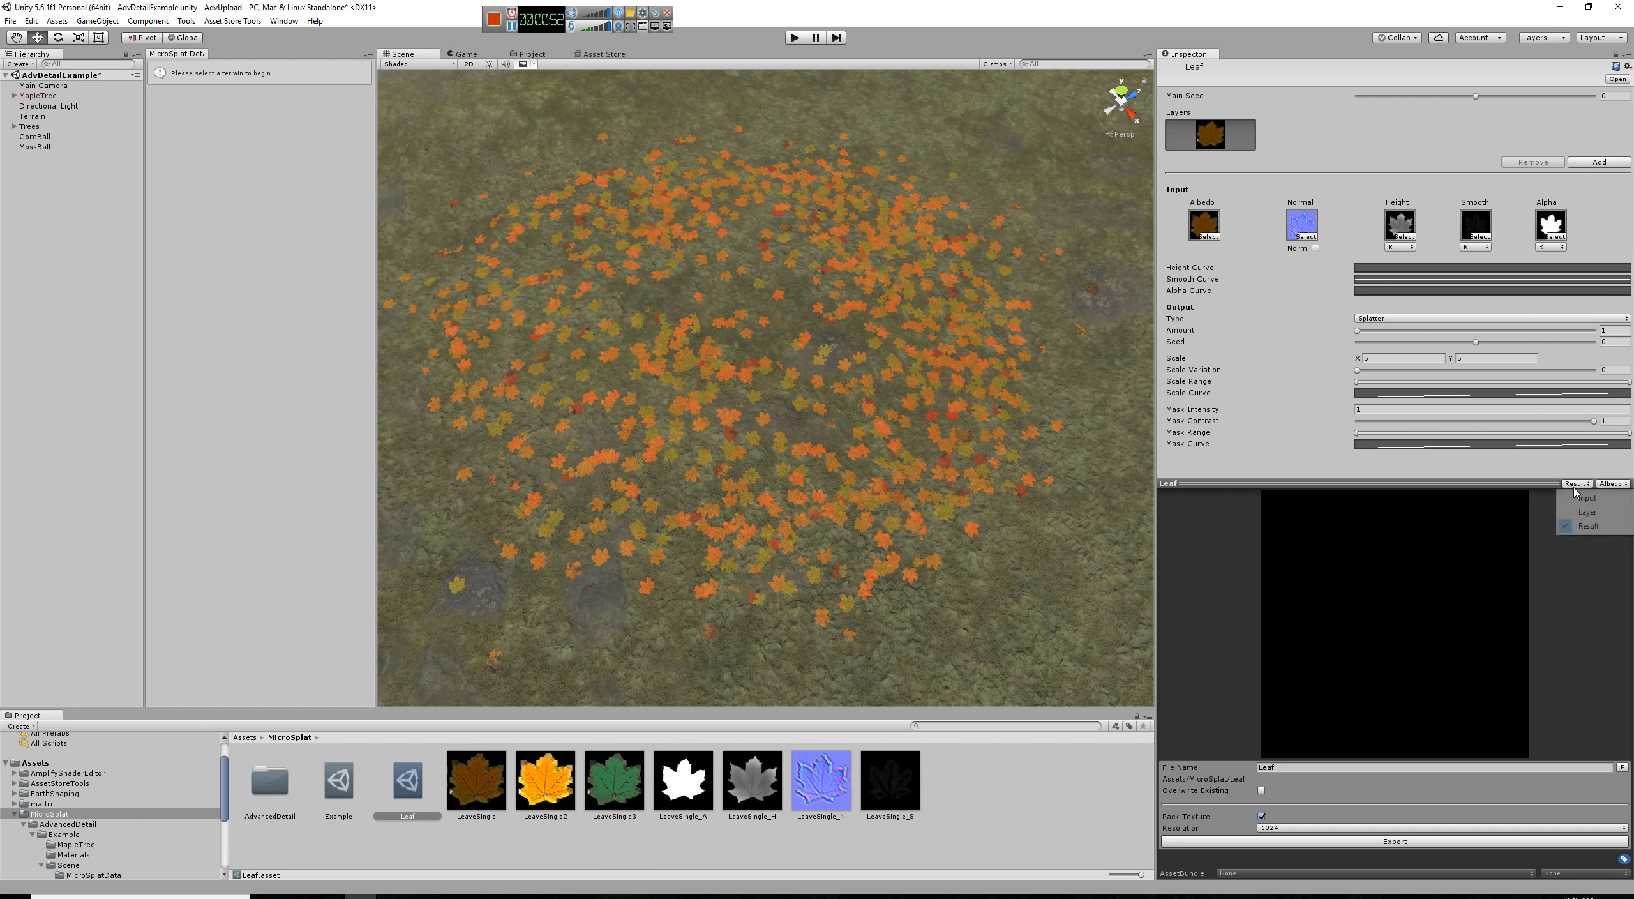
left_click(1601, 498)
left_click(1575, 484)
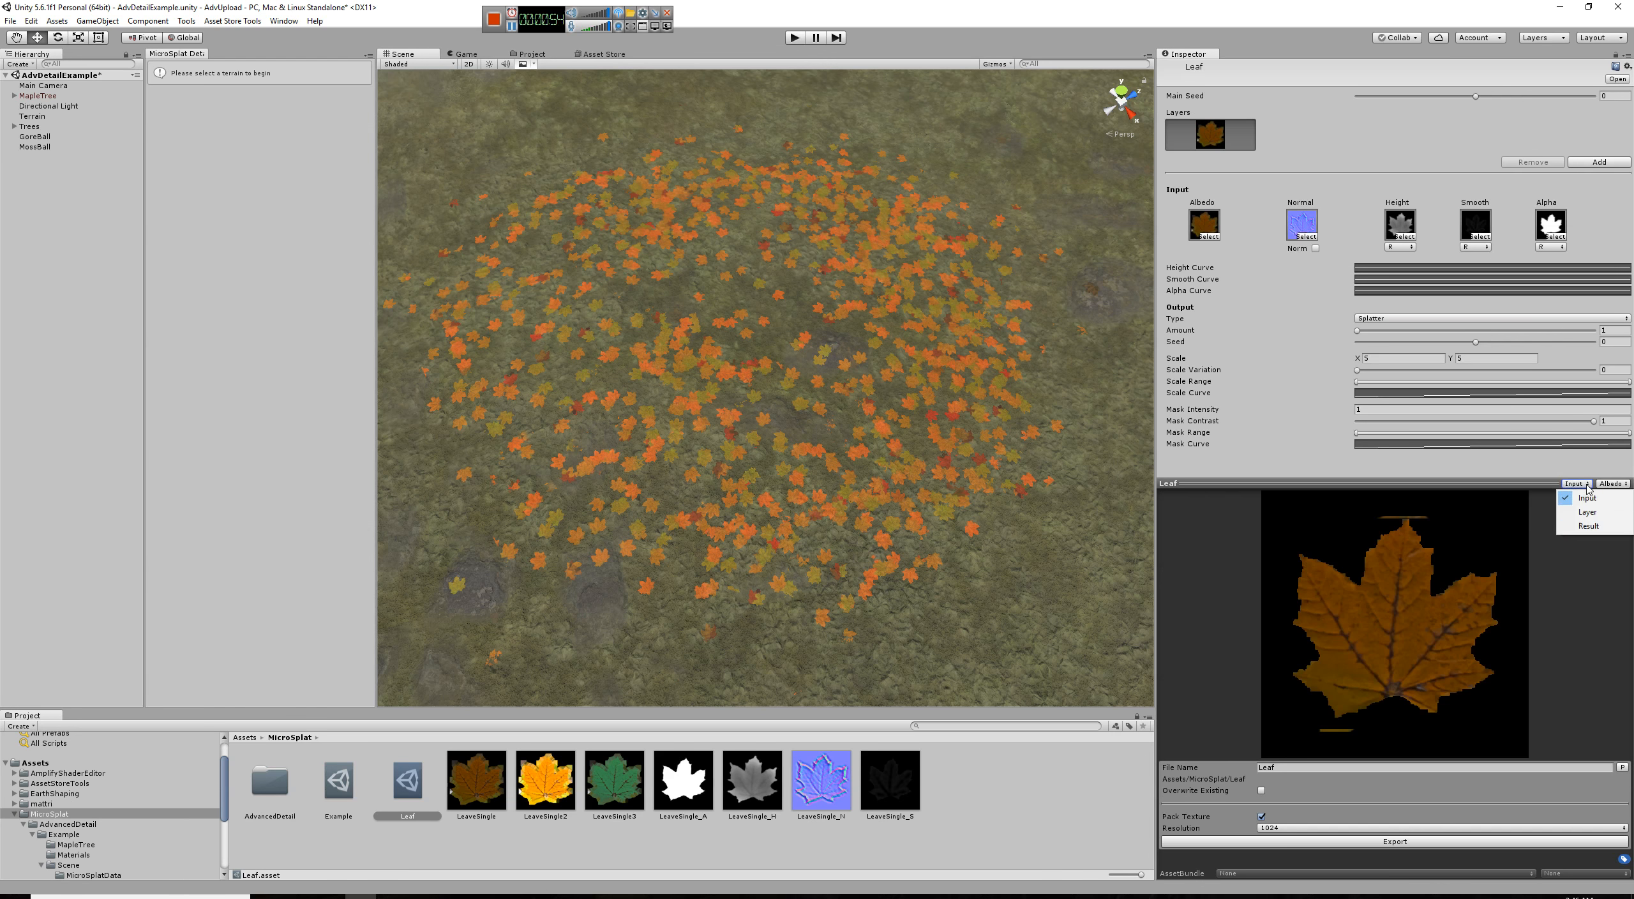
left_click(1587, 512)
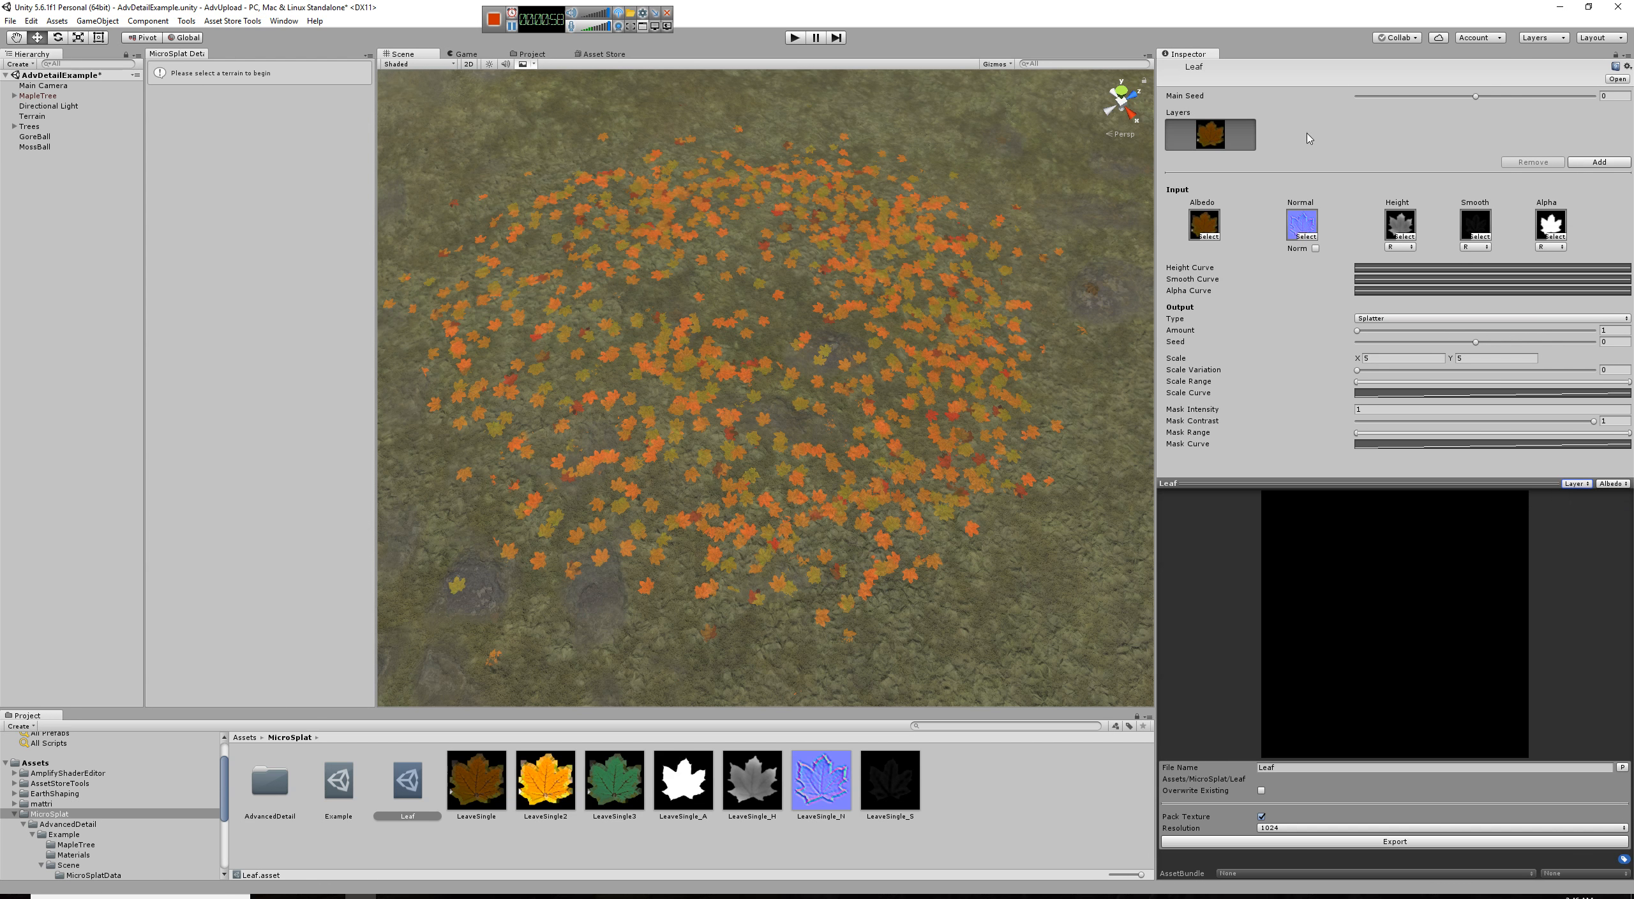
left_click(1577, 484)
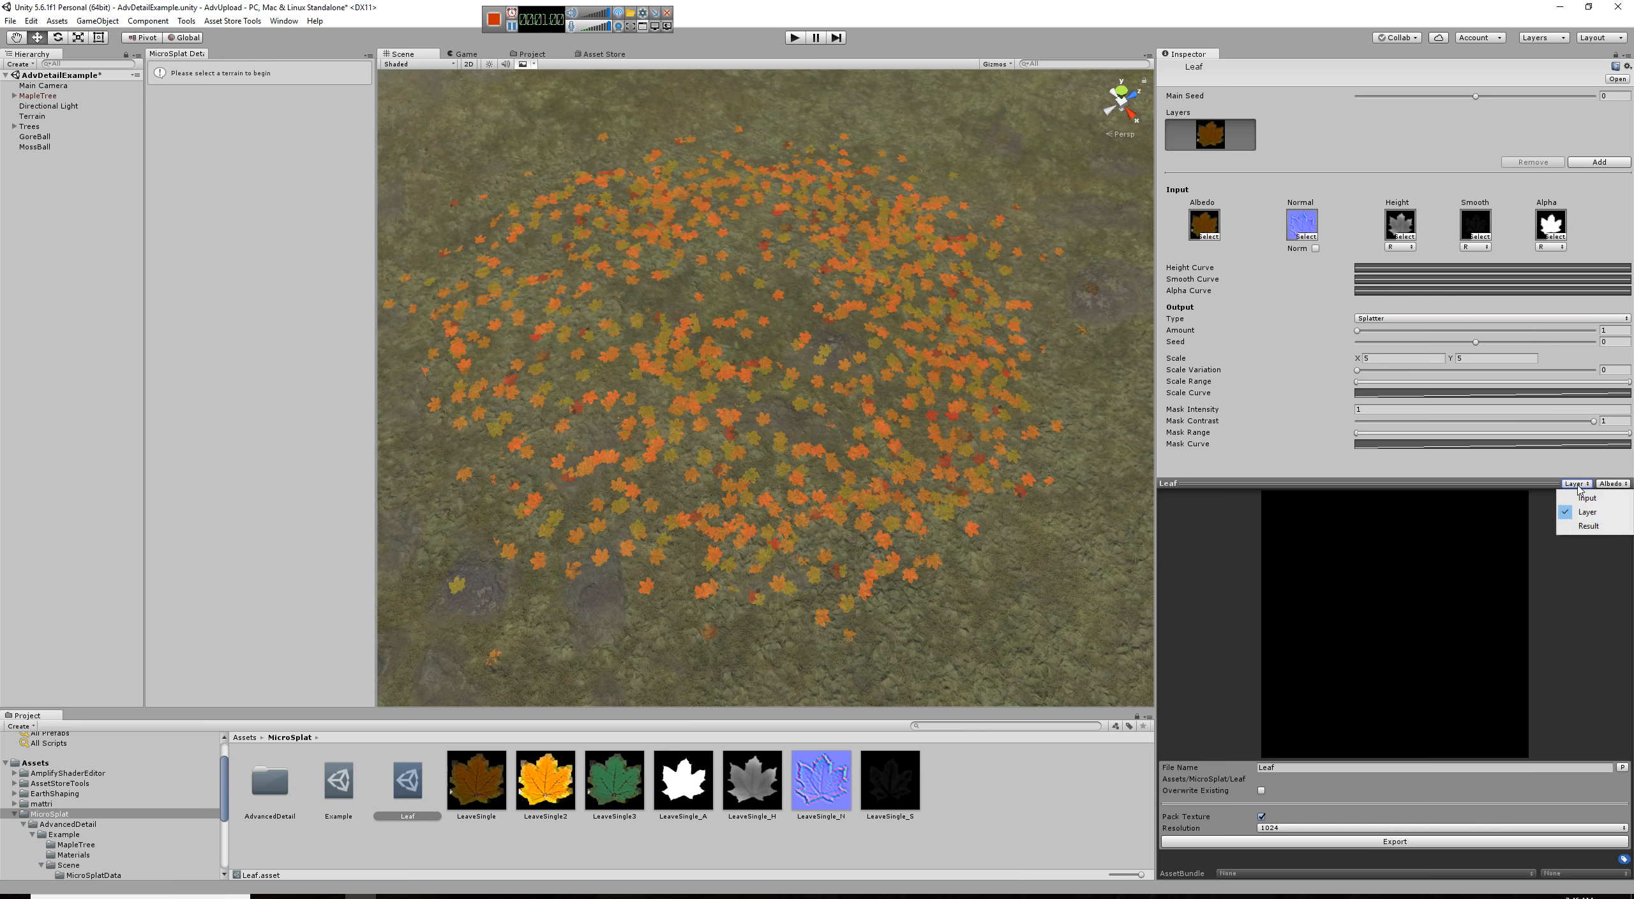
left_click(1583, 510)
Step: Preview the height channel of the leaf's input textures
left_click(1611, 484)
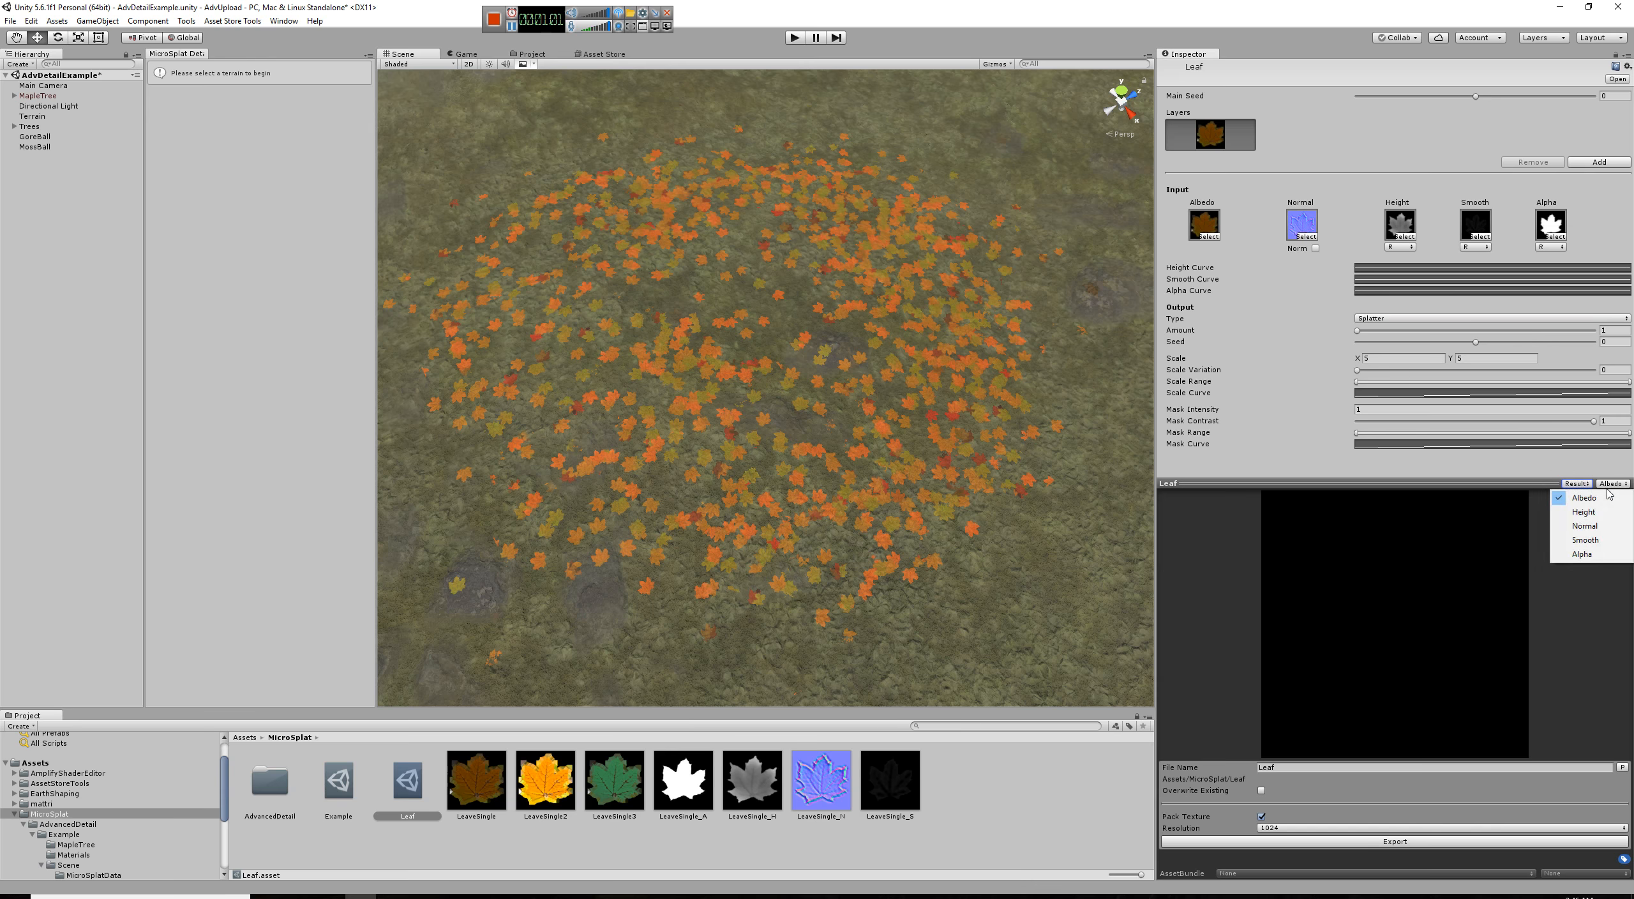
left_click(1583, 511)
left_click(1576, 483)
left_click(1586, 497)
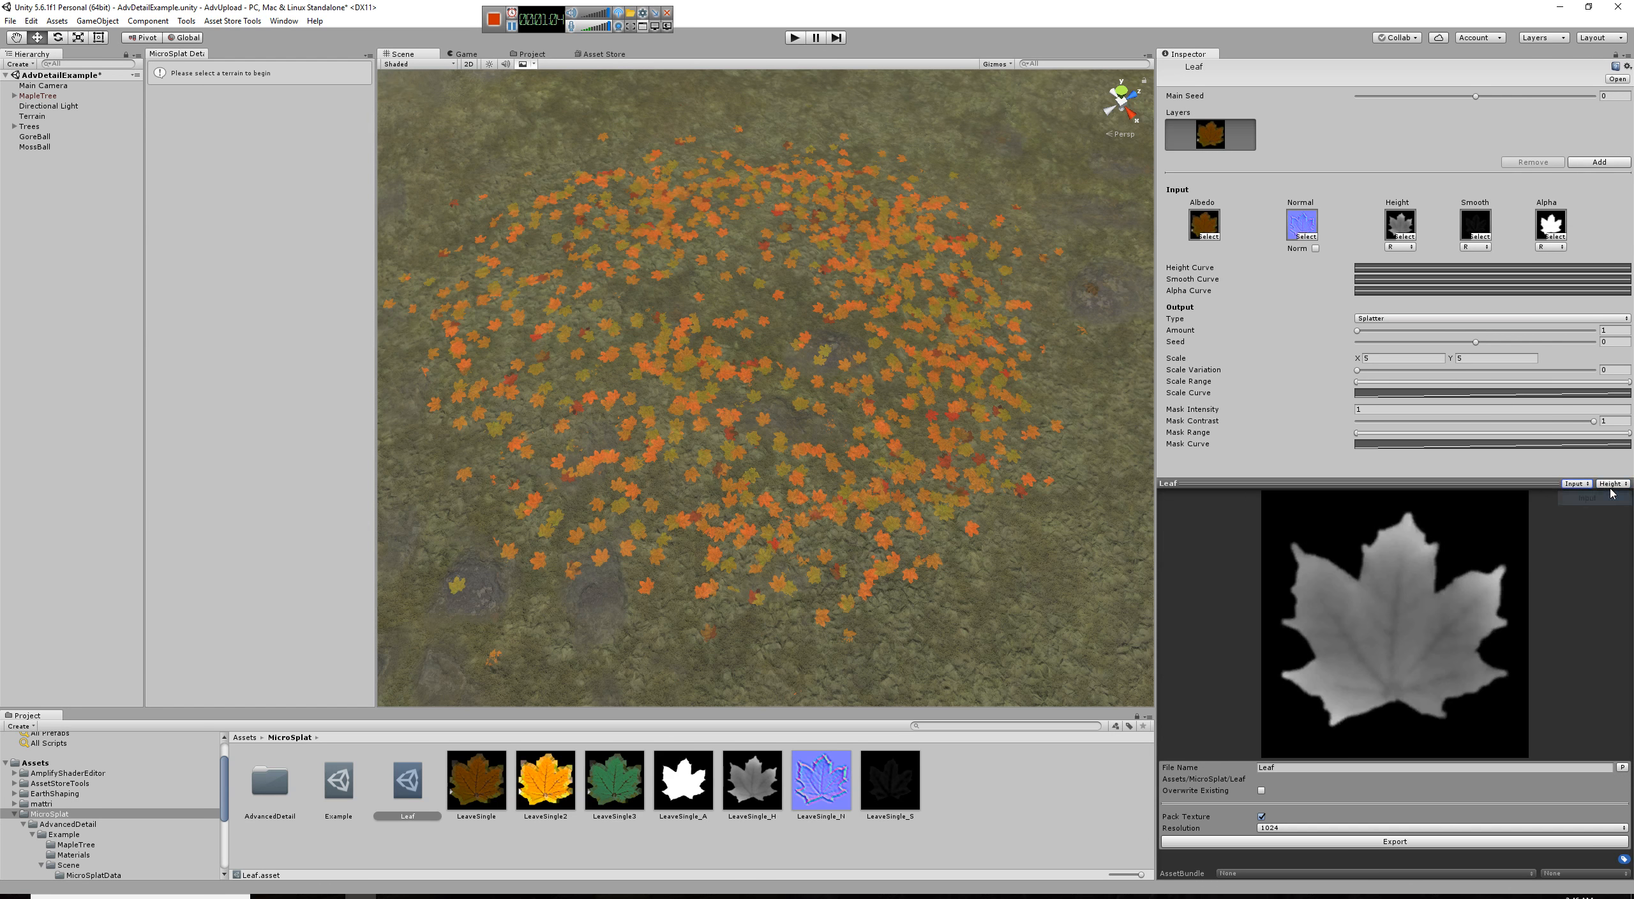
Step: Enable Norm for the normal texture, preview the input's normal channel and widen the Inspector
left_click(1611, 483)
left_click(1585, 525)
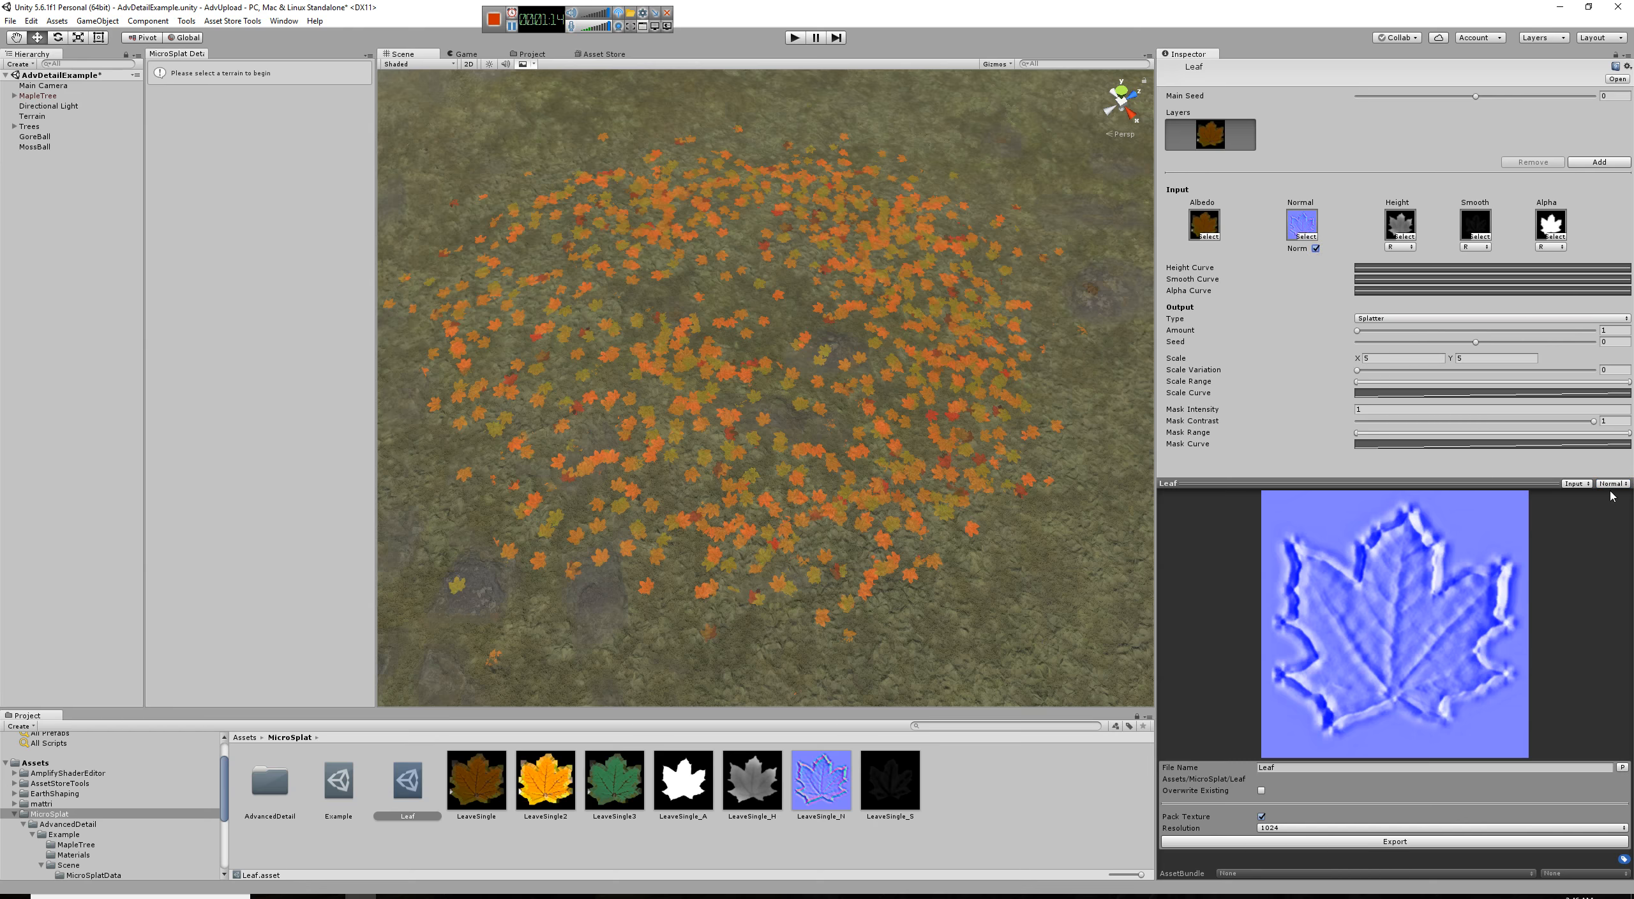
left_click(1576, 483)
left_click(1585, 498)
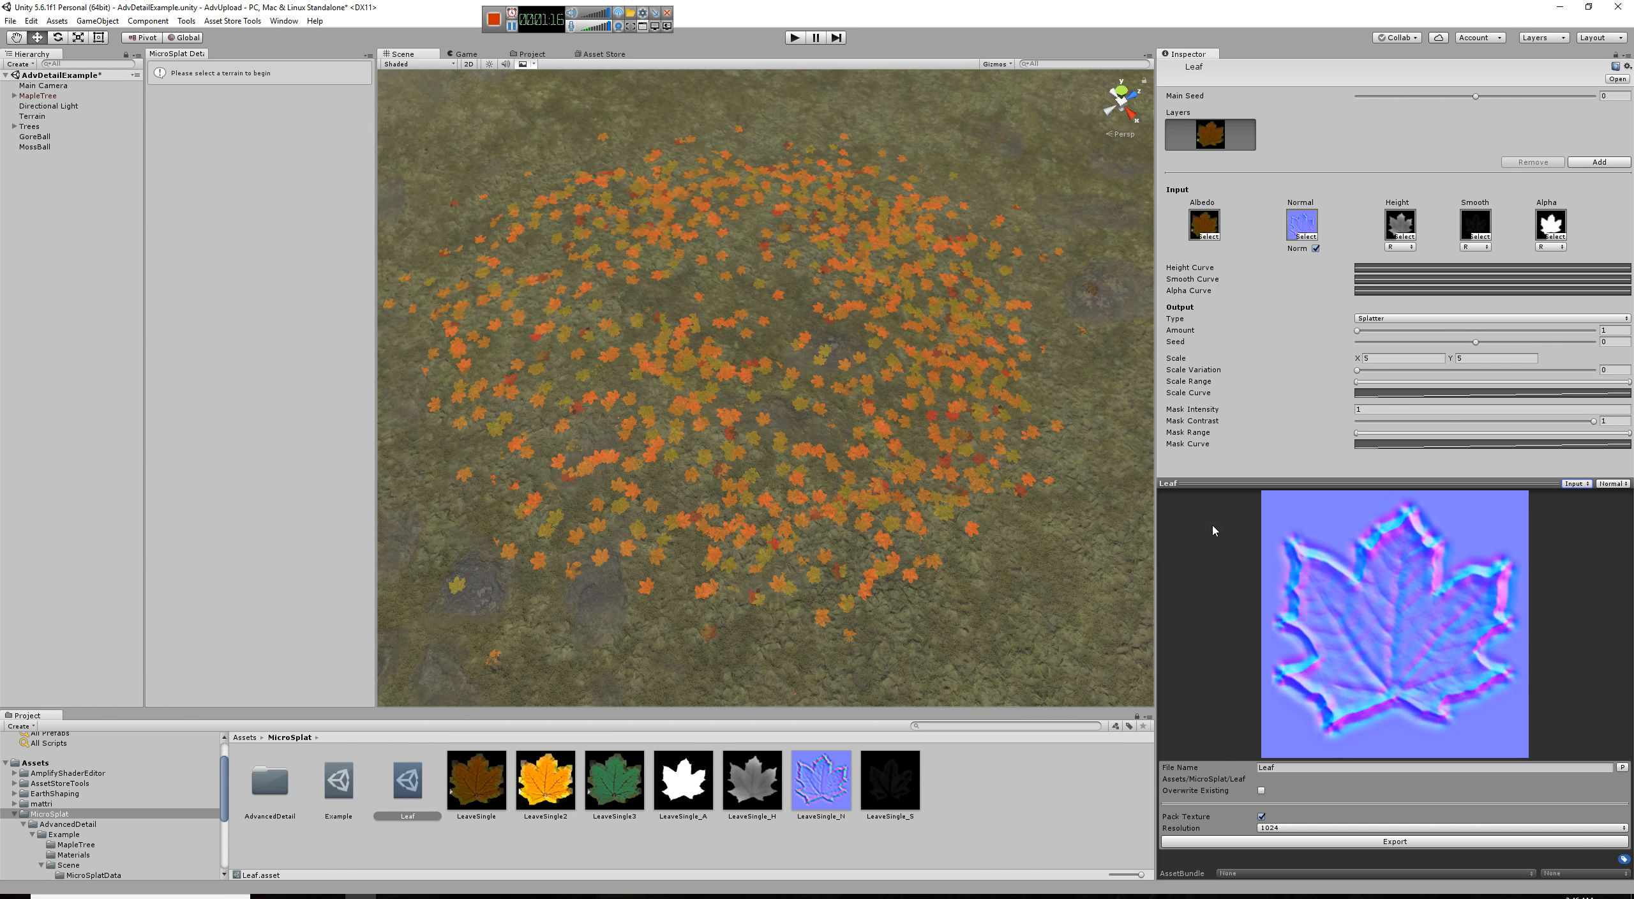
left_click_drag(1156, 470, 1039, 468)
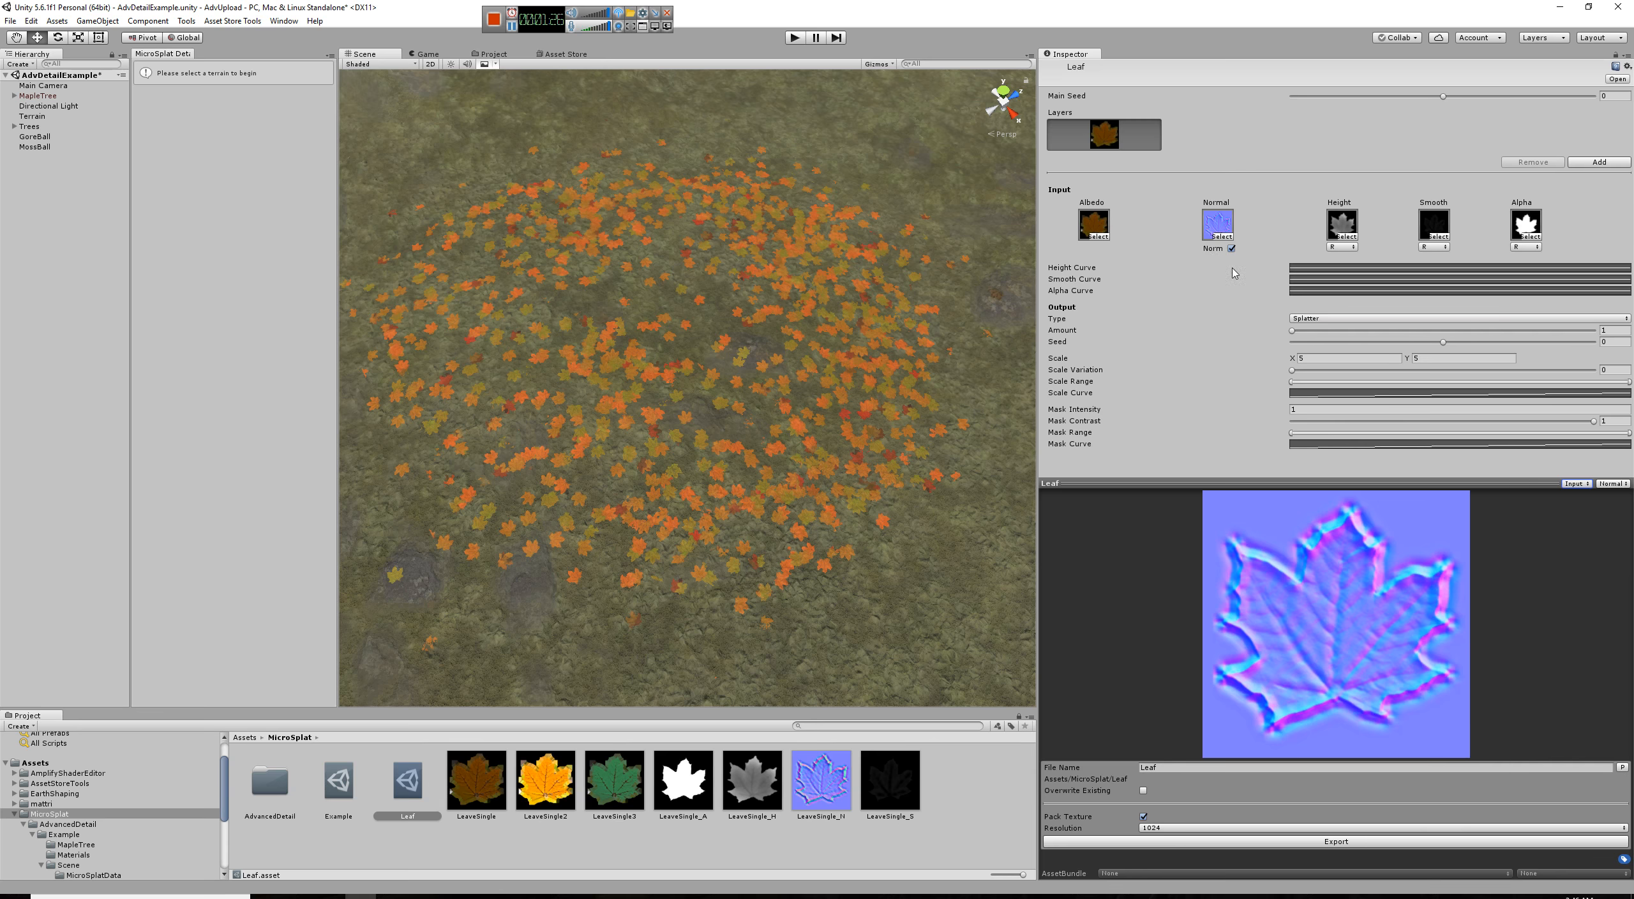
Step: Preview the input height and reshape the Height Curve with a dip near its first third and a raised end
left_click(1563, 485)
left_click(1601, 498)
left_click(1608, 485)
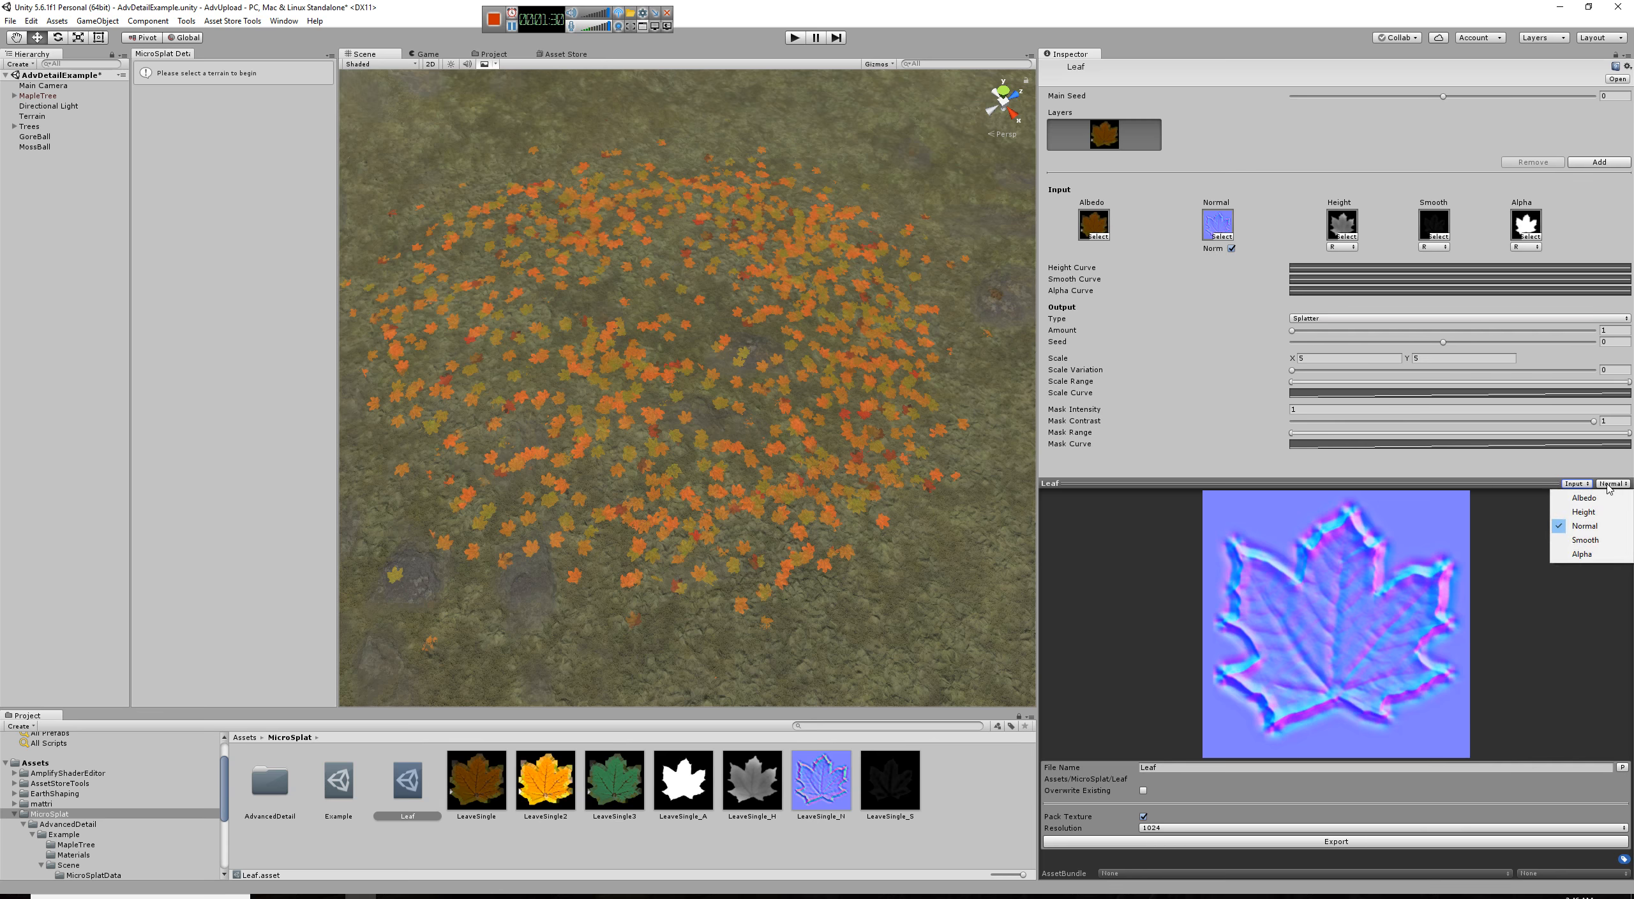
left_click(1589, 512)
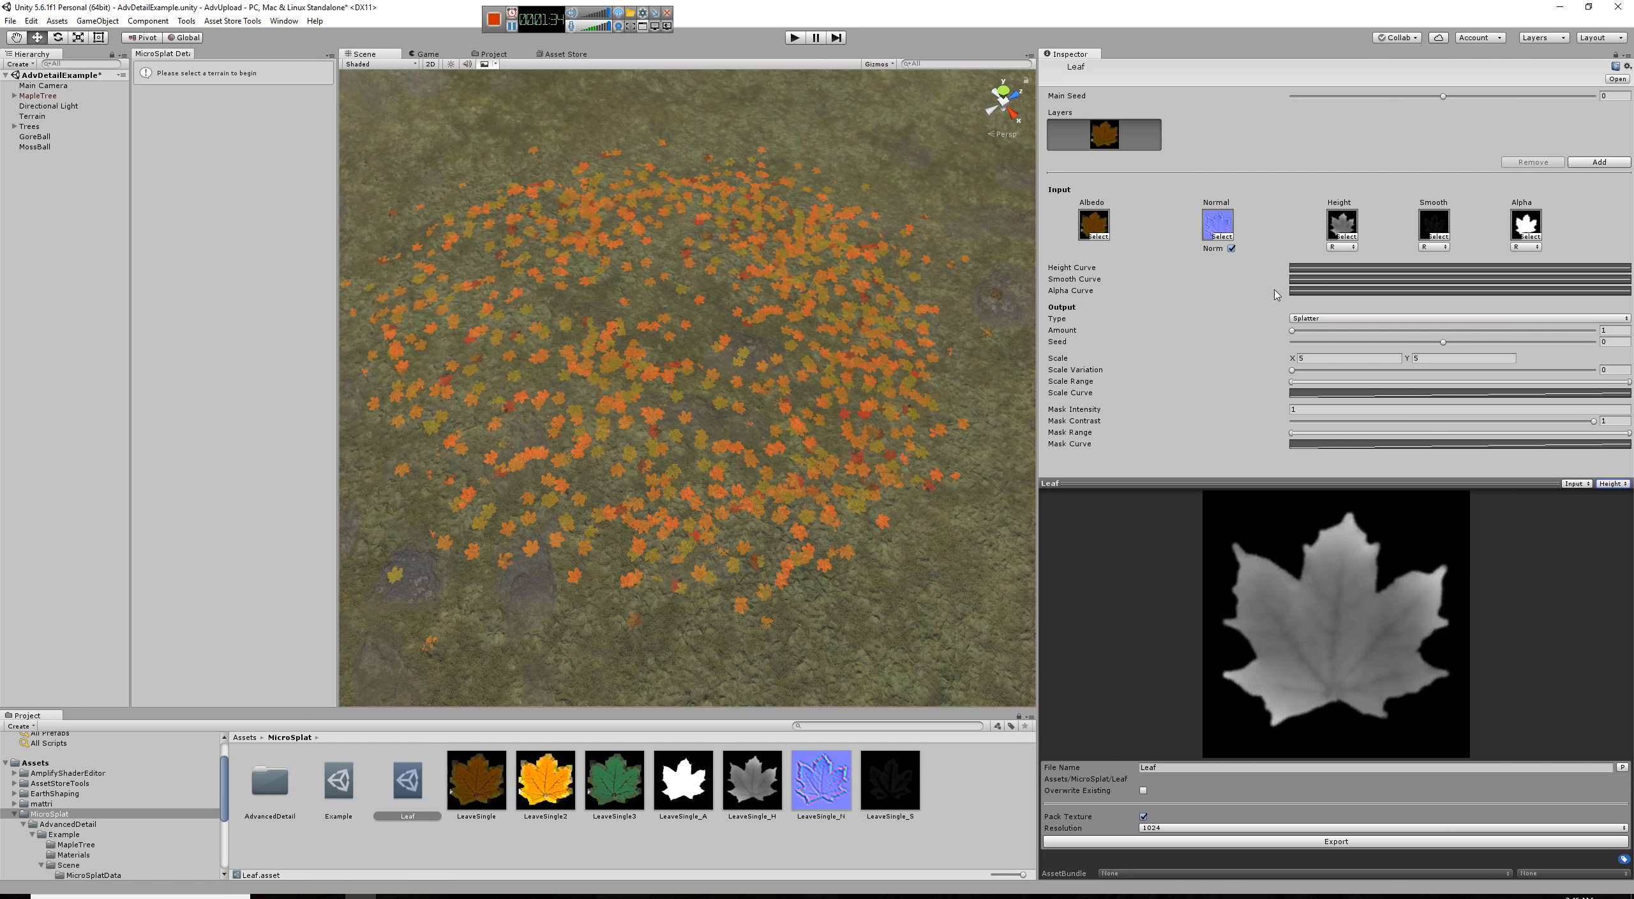
left_click(1310, 276)
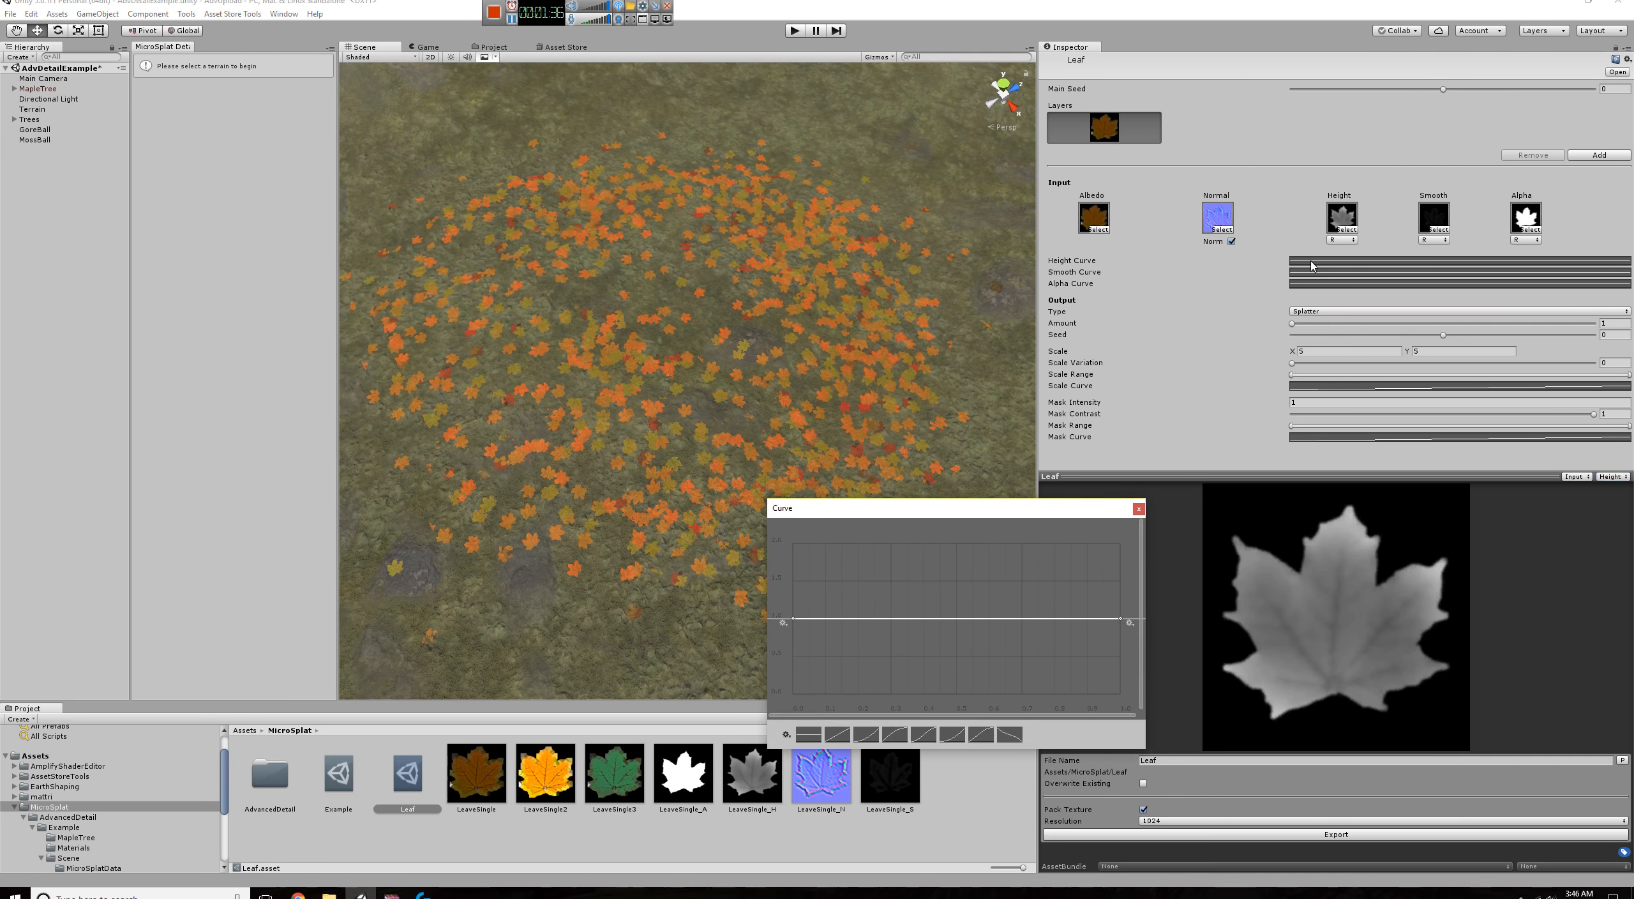
left_click_drag(886, 627, 896, 659)
left_click_drag(1120, 610, 1112, 571)
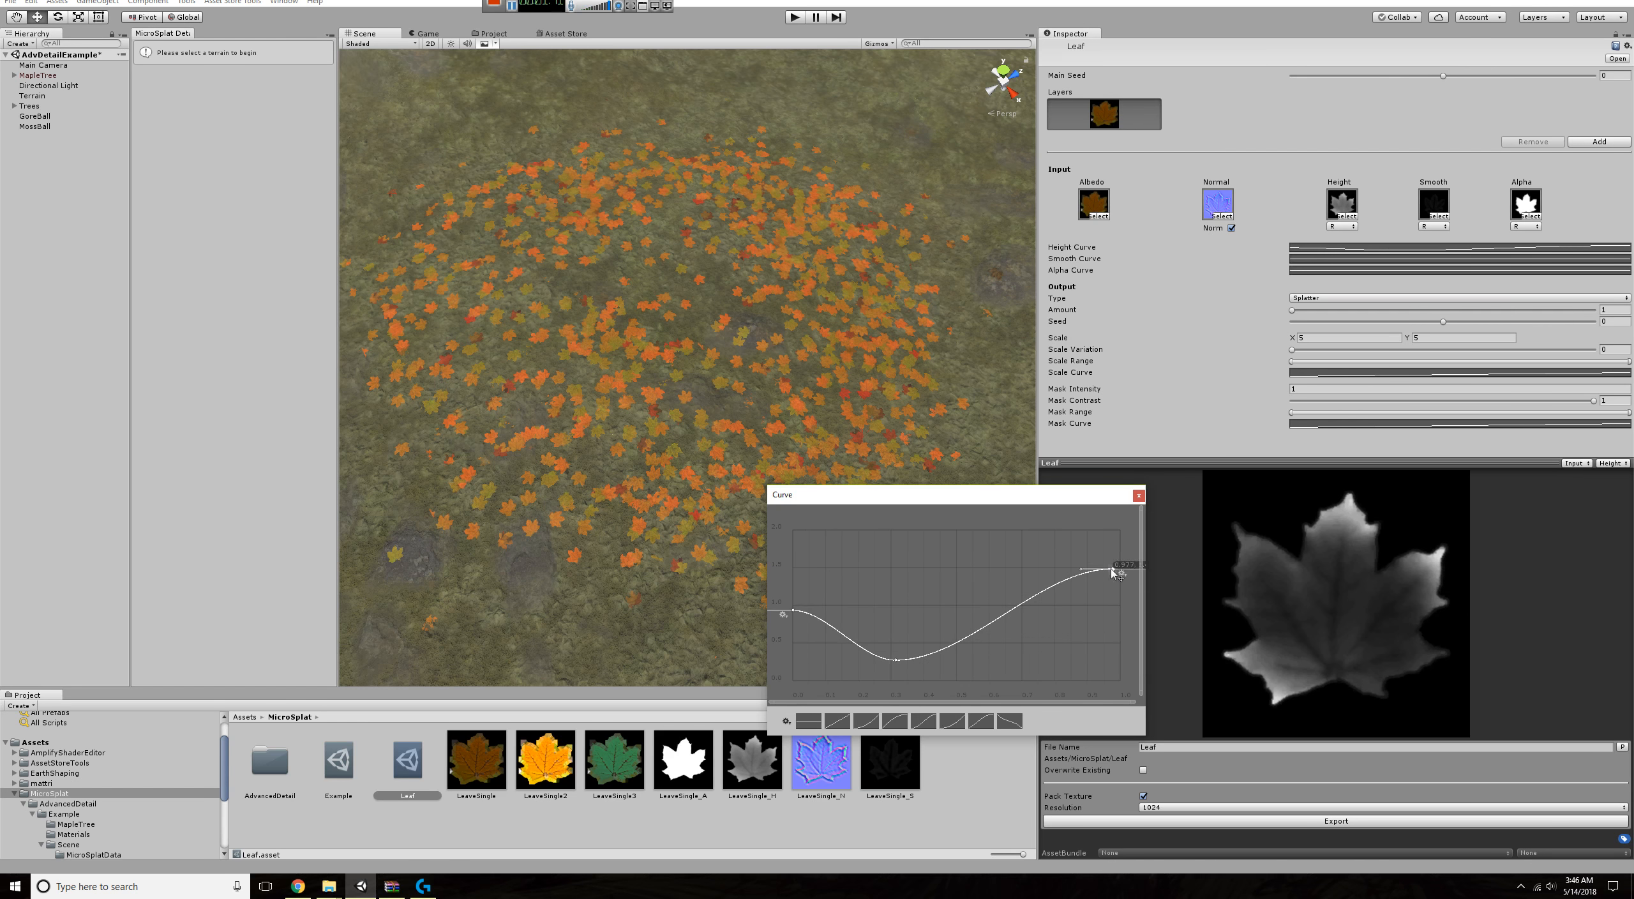
left_click(1138, 496)
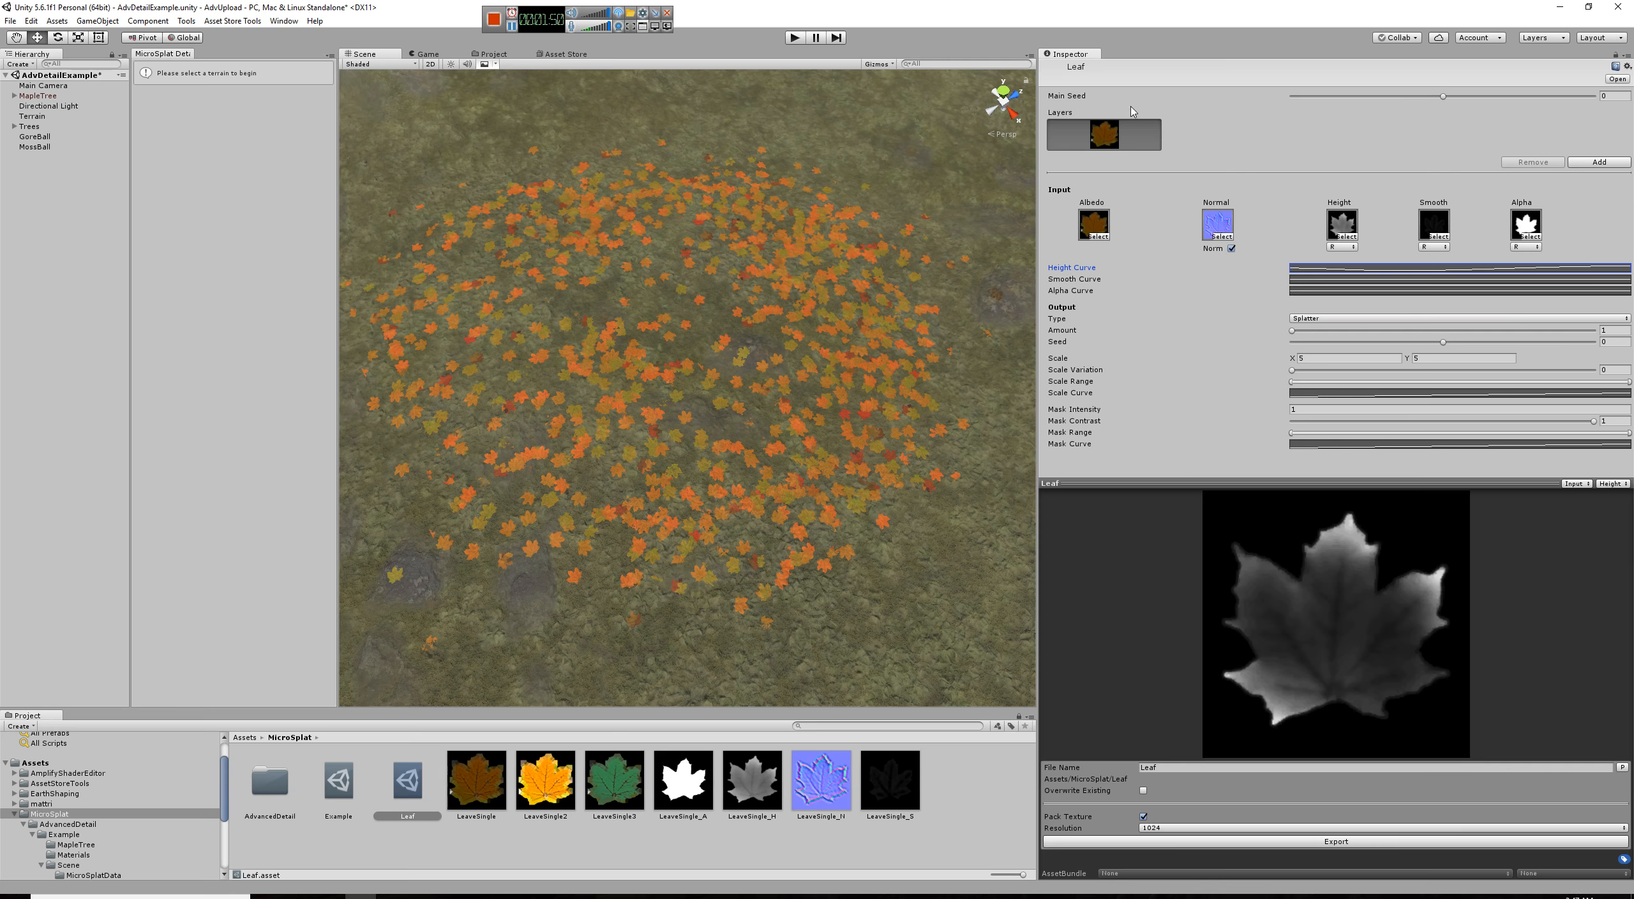
Step: Set the layer's output type to Background and widen the Inspector further
left_click(1305, 319)
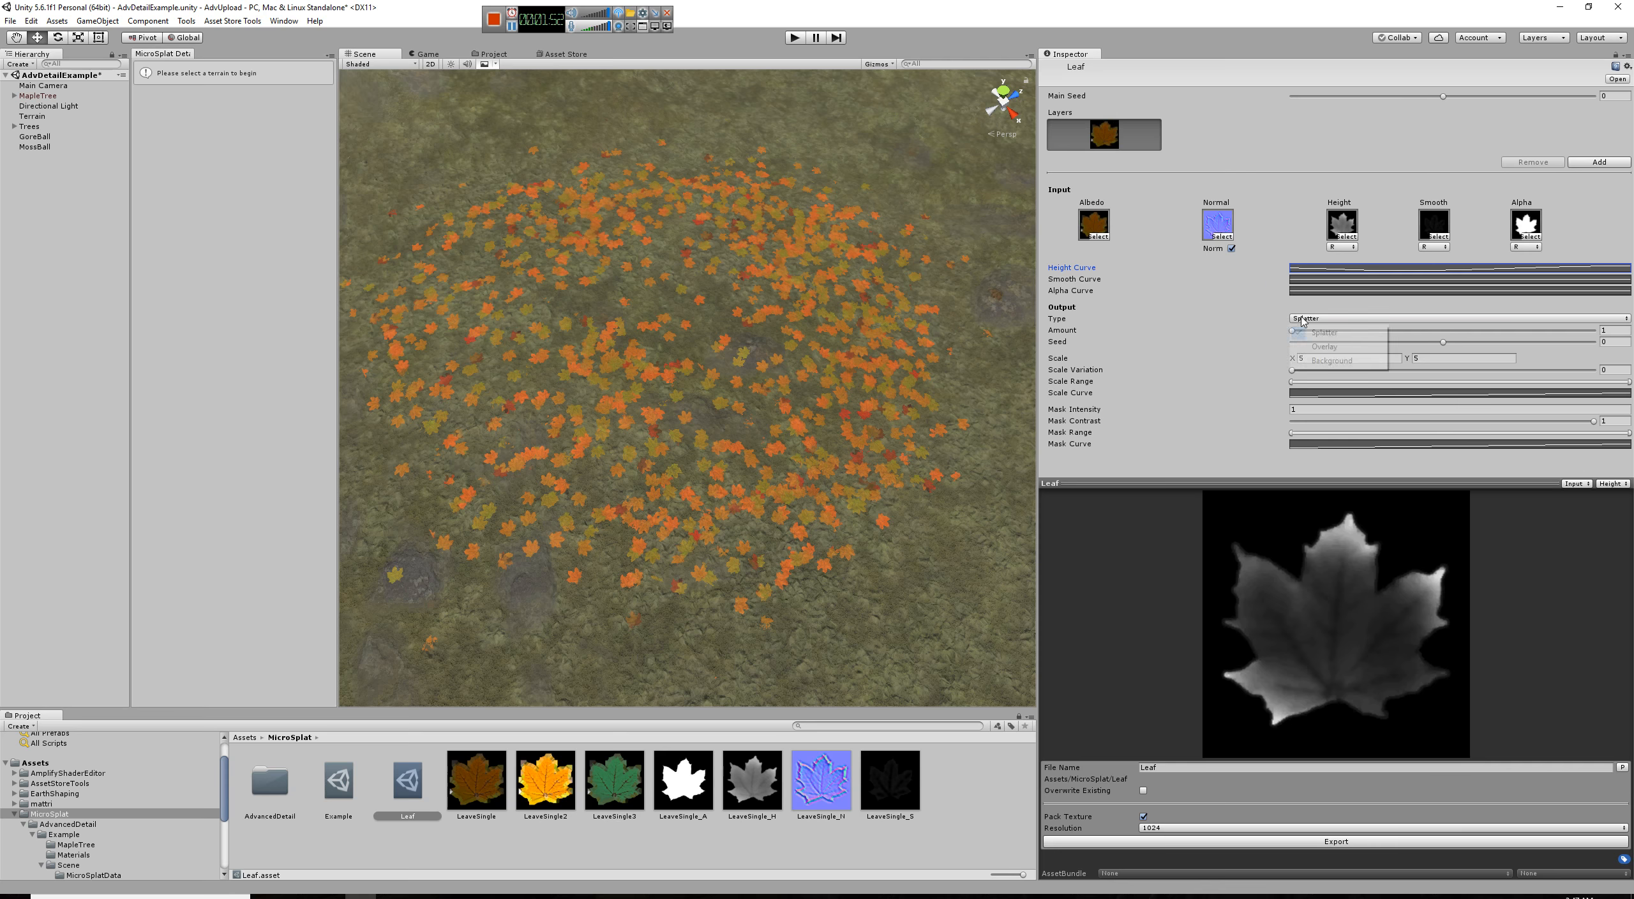
left_click(1330, 358)
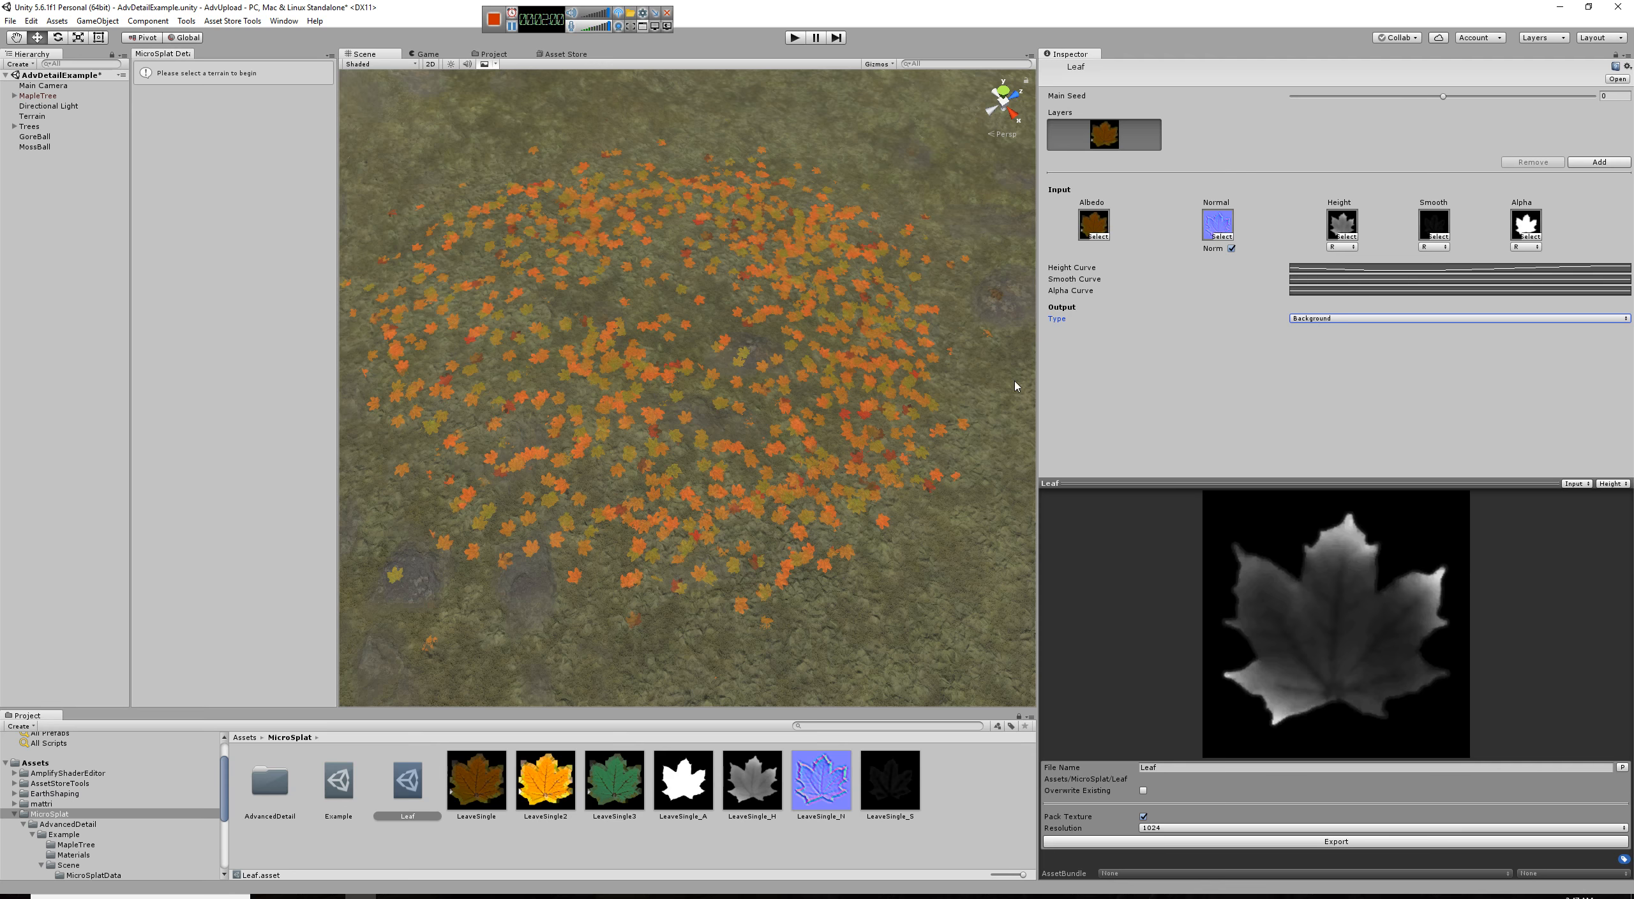
left_click_drag(1039, 378, 911, 378)
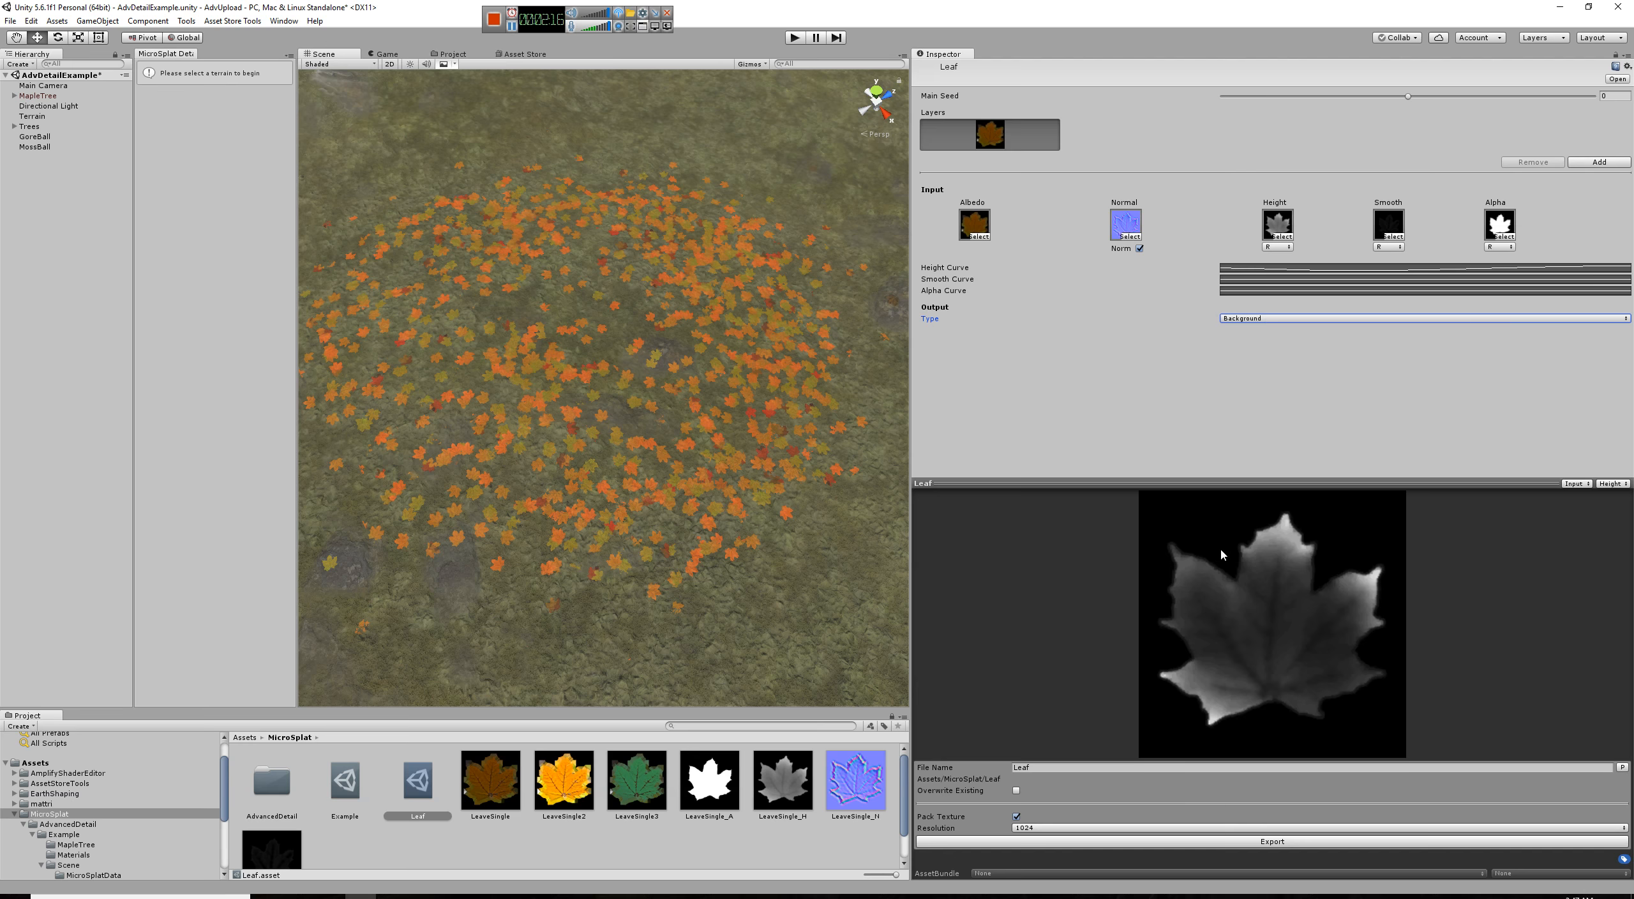
Step: Change the layer's output type to Overlay and preview the input albedo
left_click(1248, 322)
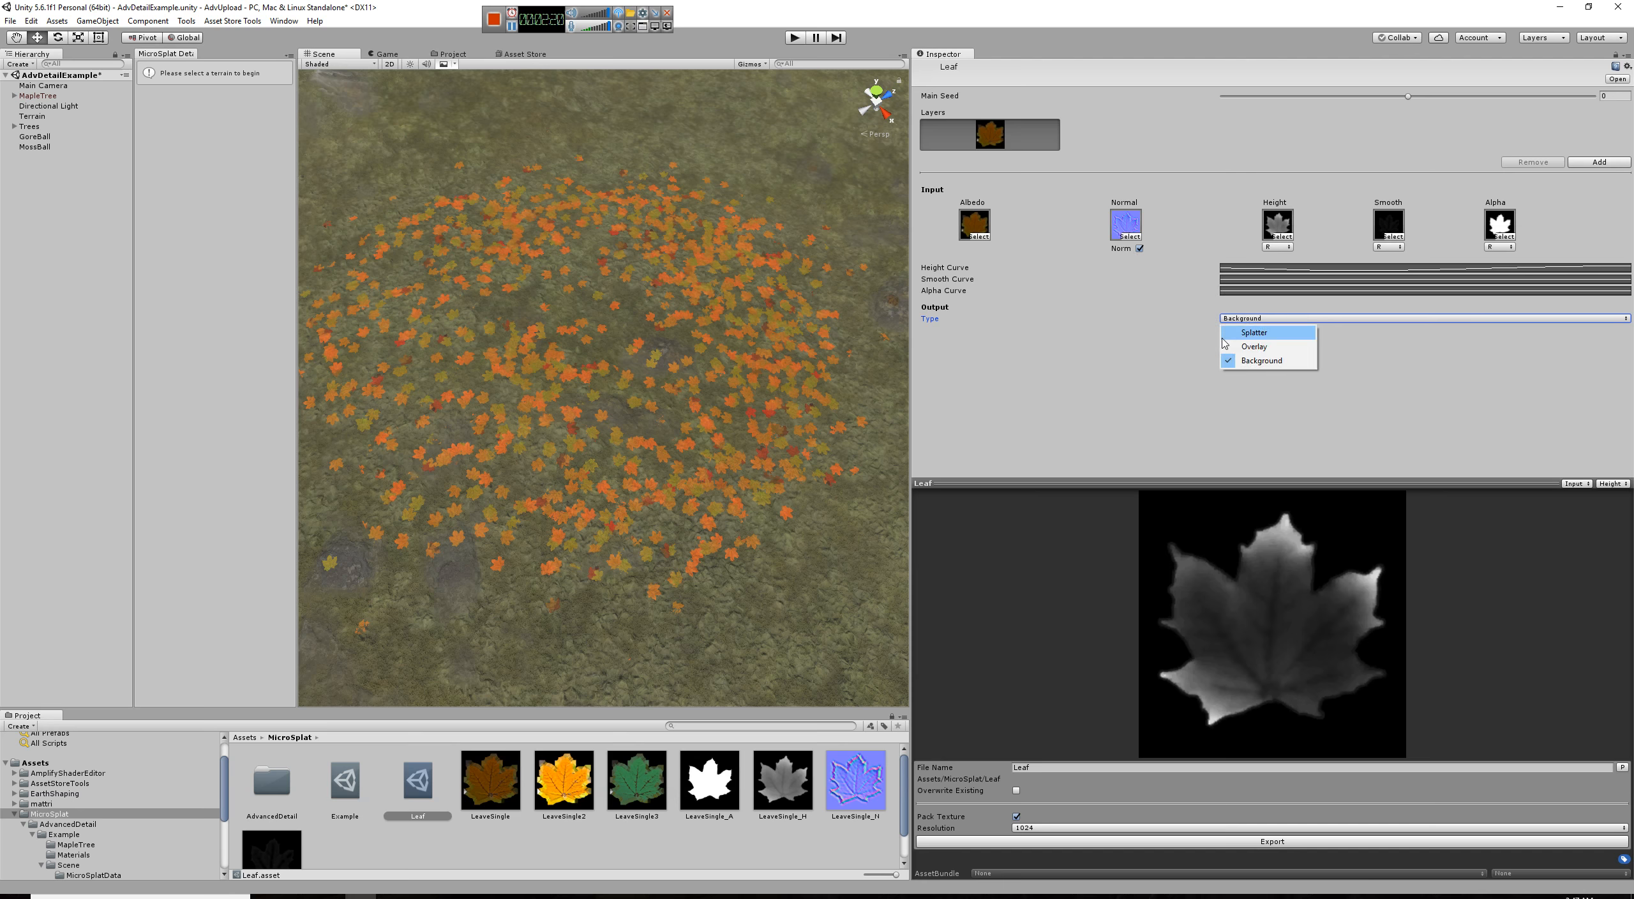
left_click(1256, 346)
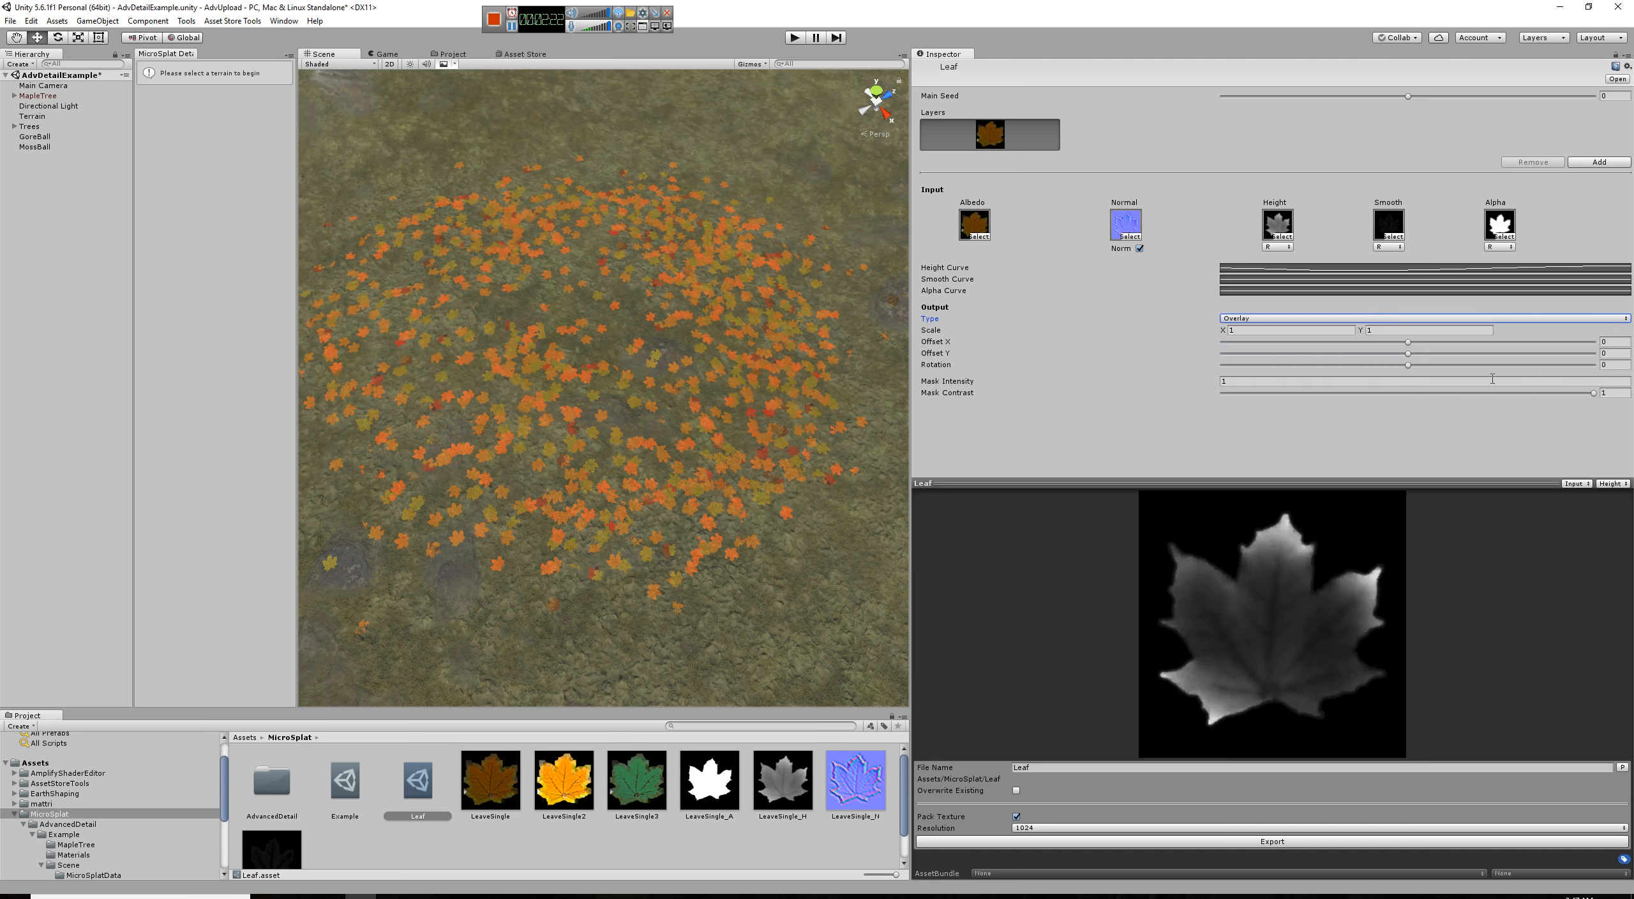
left_click(1613, 483)
left_click(1576, 497)
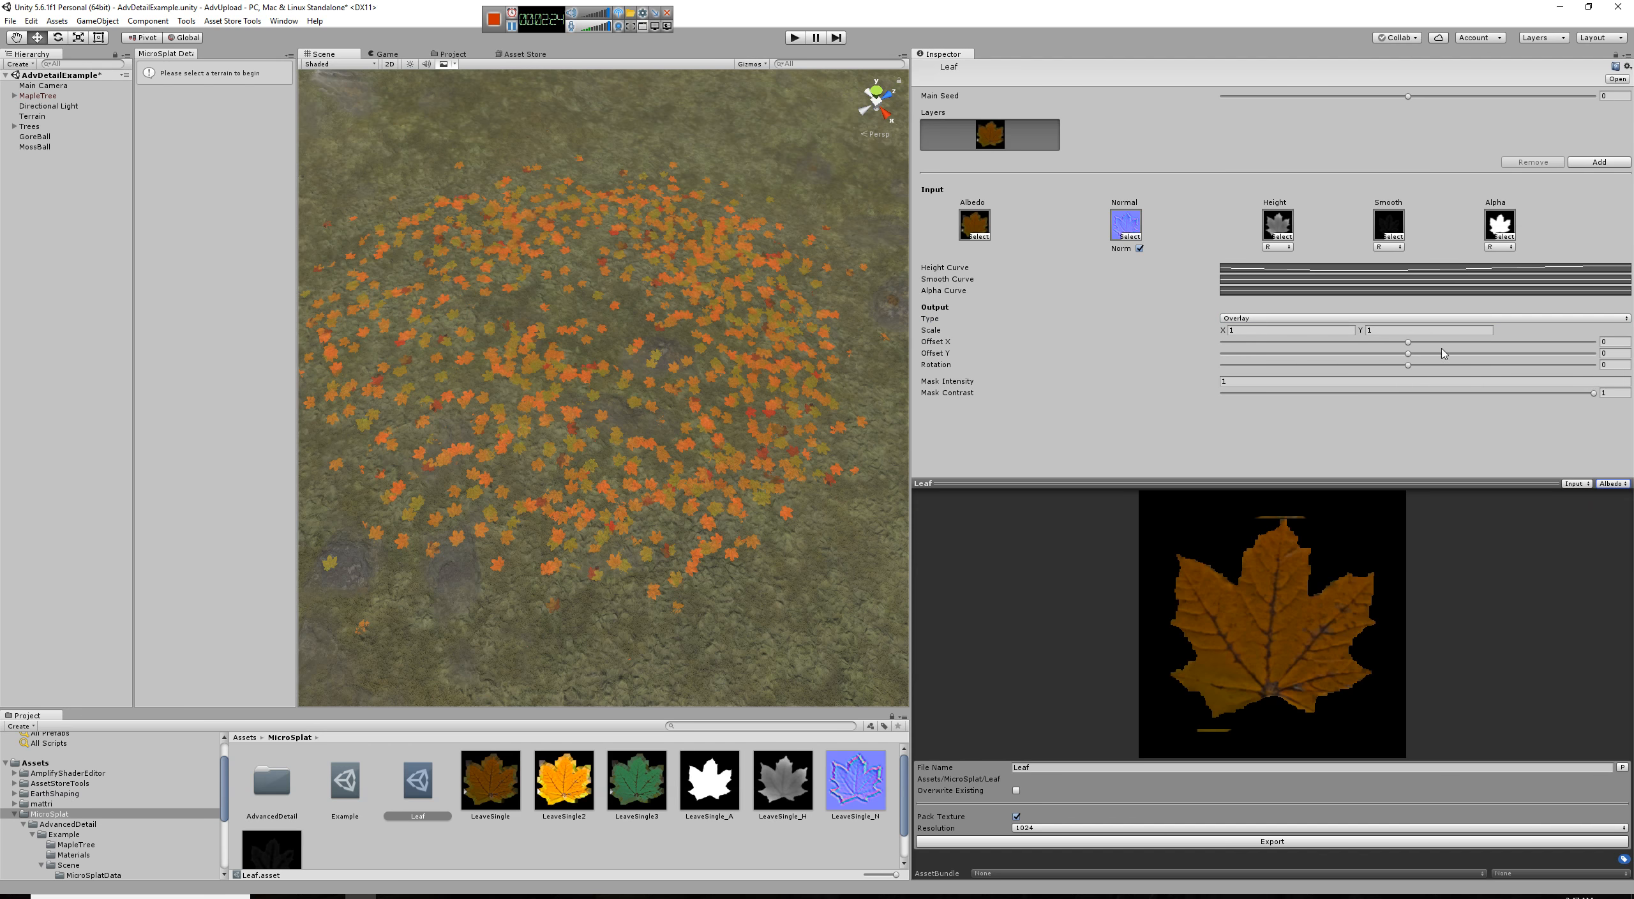
Step: Preview the overlay layer and set Offset X to about -0.66, Offset Y to about -0.037 and Rotation to about 0.196
mouse_move(1408, 354)
left_mouse_down()
mouse_move(1357, 355)
mouse_move(1411, 359)
mouse_move(1392, 342)
left_mouse_up()
left_click(1576, 483)
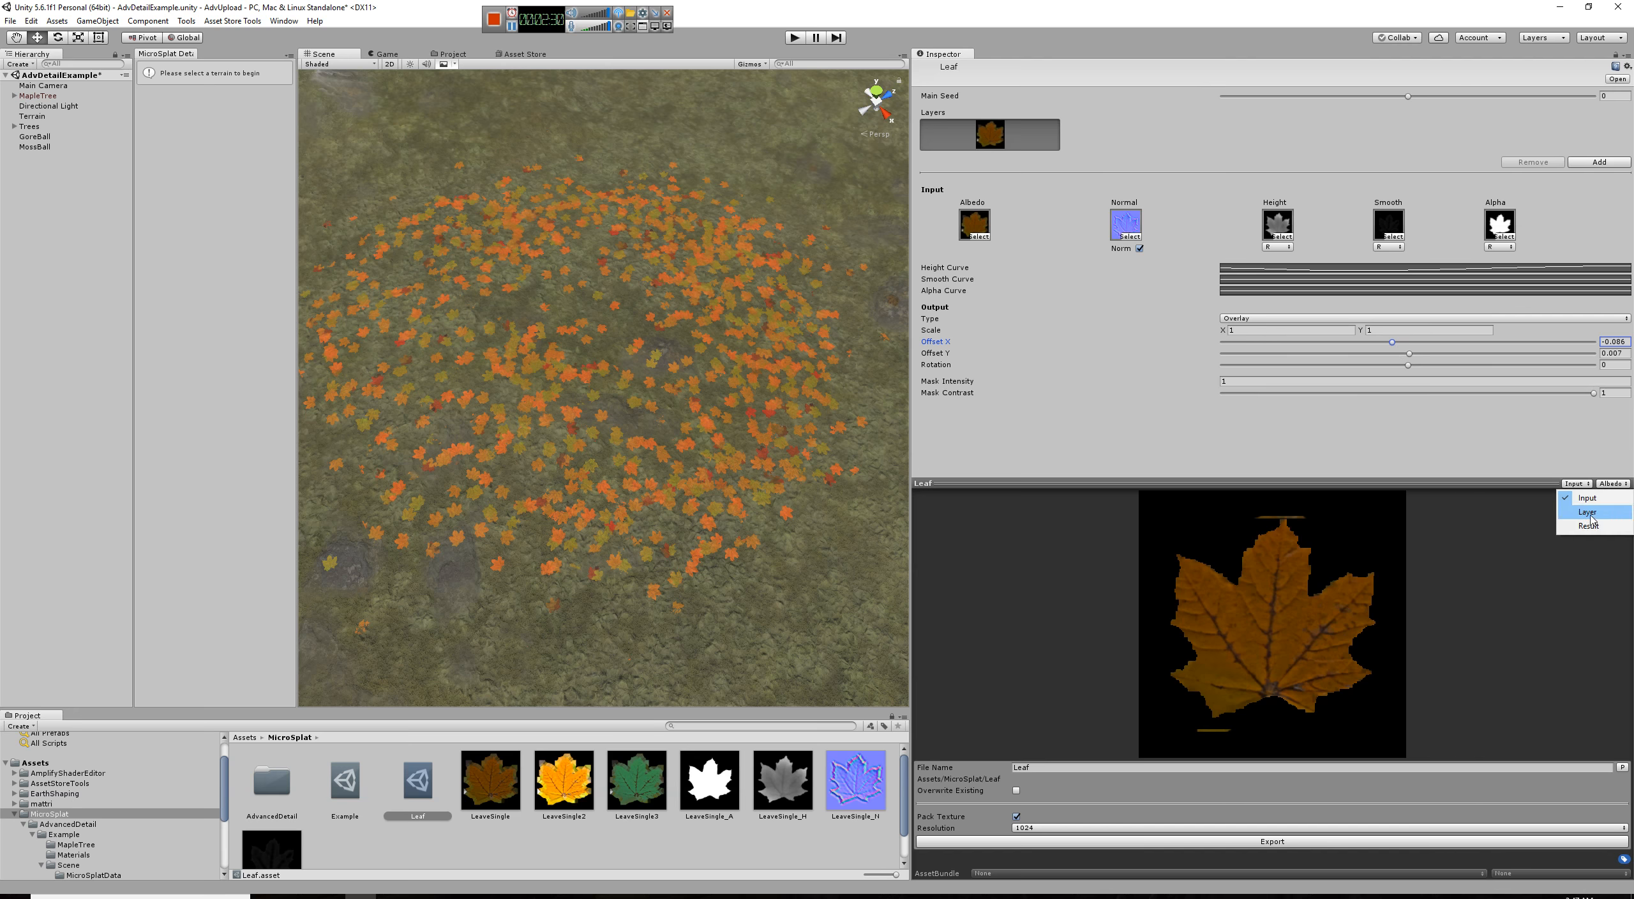
left_click(1587, 512)
left_click_drag(1410, 352, 1276, 351)
left_click(1408, 364)
Step: Set the overlay's X scale to 2, Offset Y to about -0.391 and Rotation to about -0.113, with Mask Contrast at 1
left_click(1263, 331)
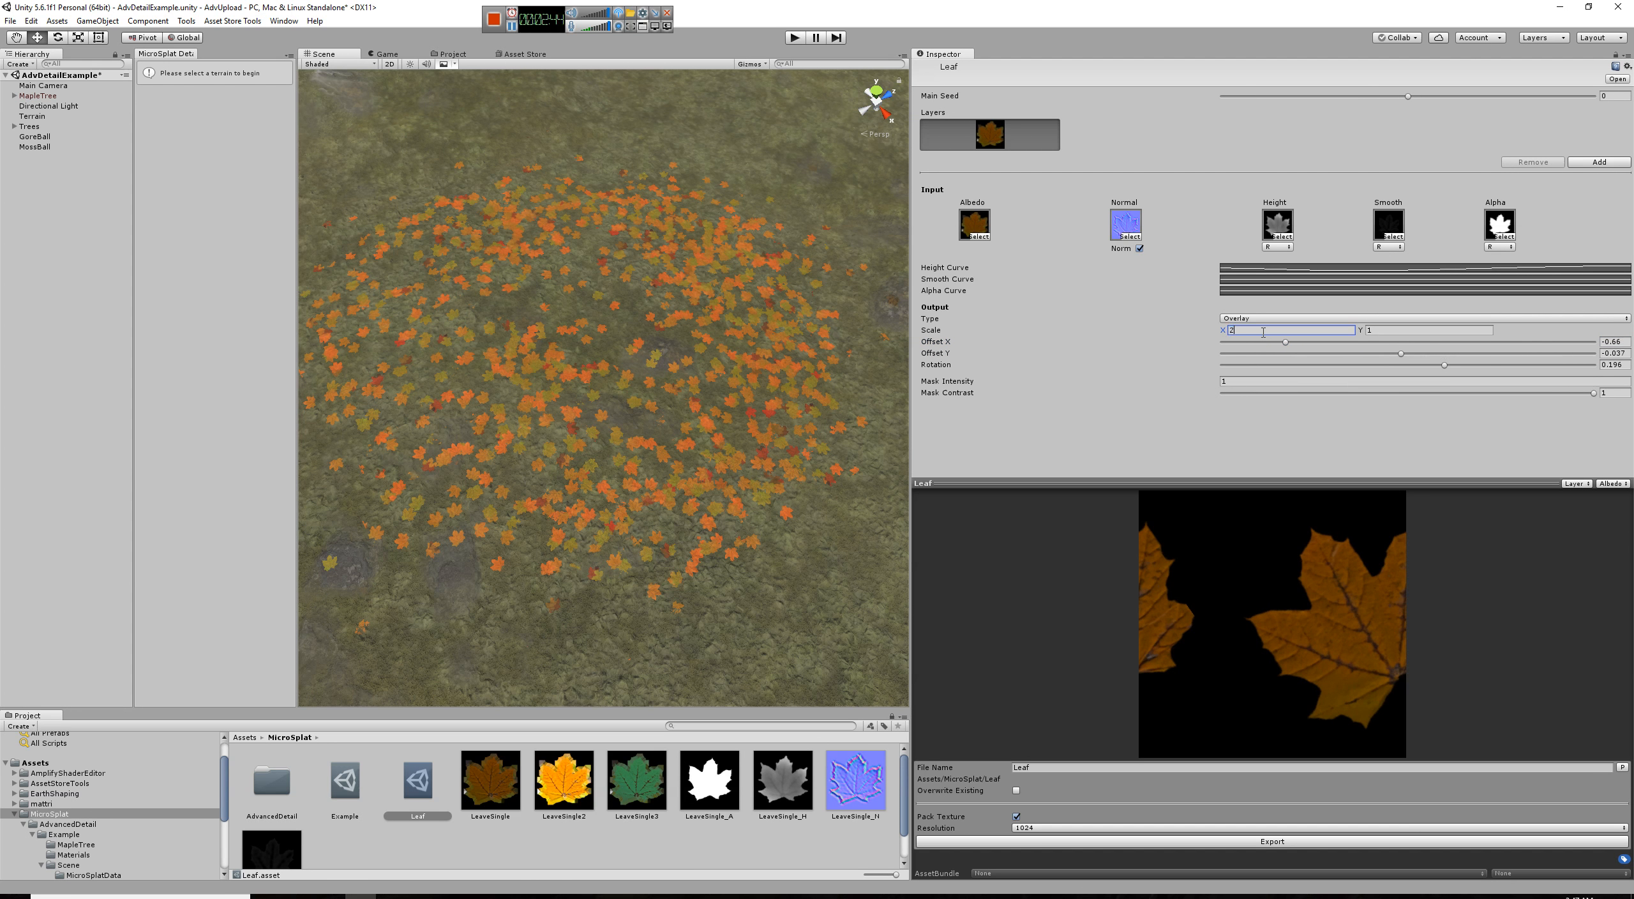
left_click(1396, 331)
left_click(1315, 330)
left_click_drag(1444, 366, 1334, 354)
mouse_move(1593, 393)
left_mouse_down()
mouse_move(1294, 393)
mouse_move(1595, 396)
left_mouse_up()
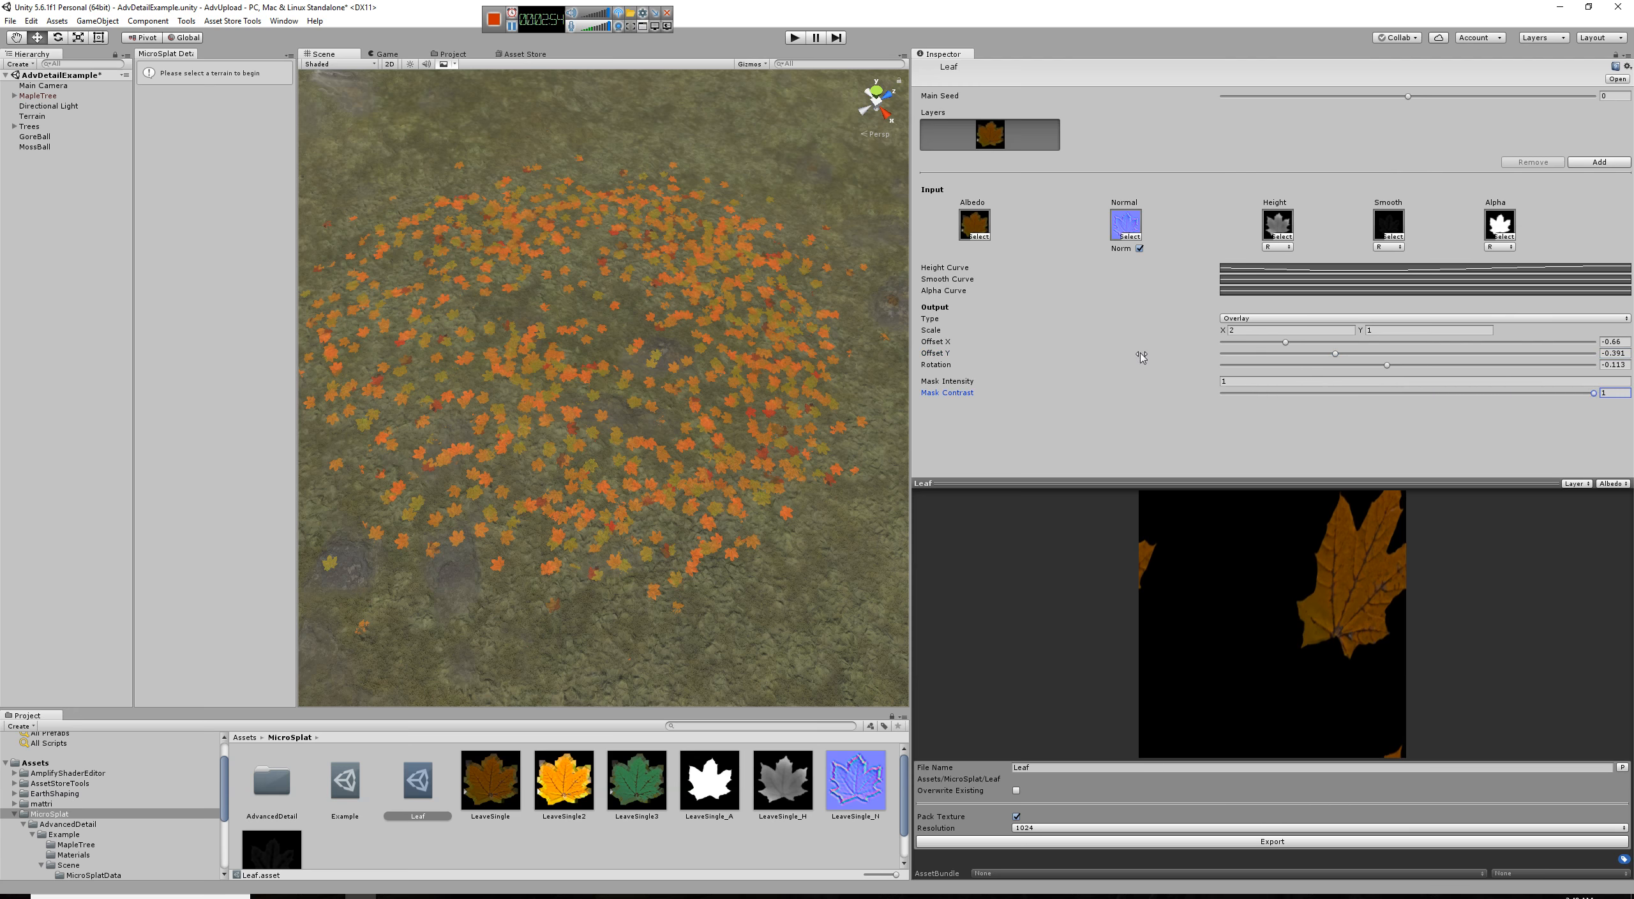
Step: Change the layer's output type to Splatter and raise the Amount to 49
left_click(1263, 320)
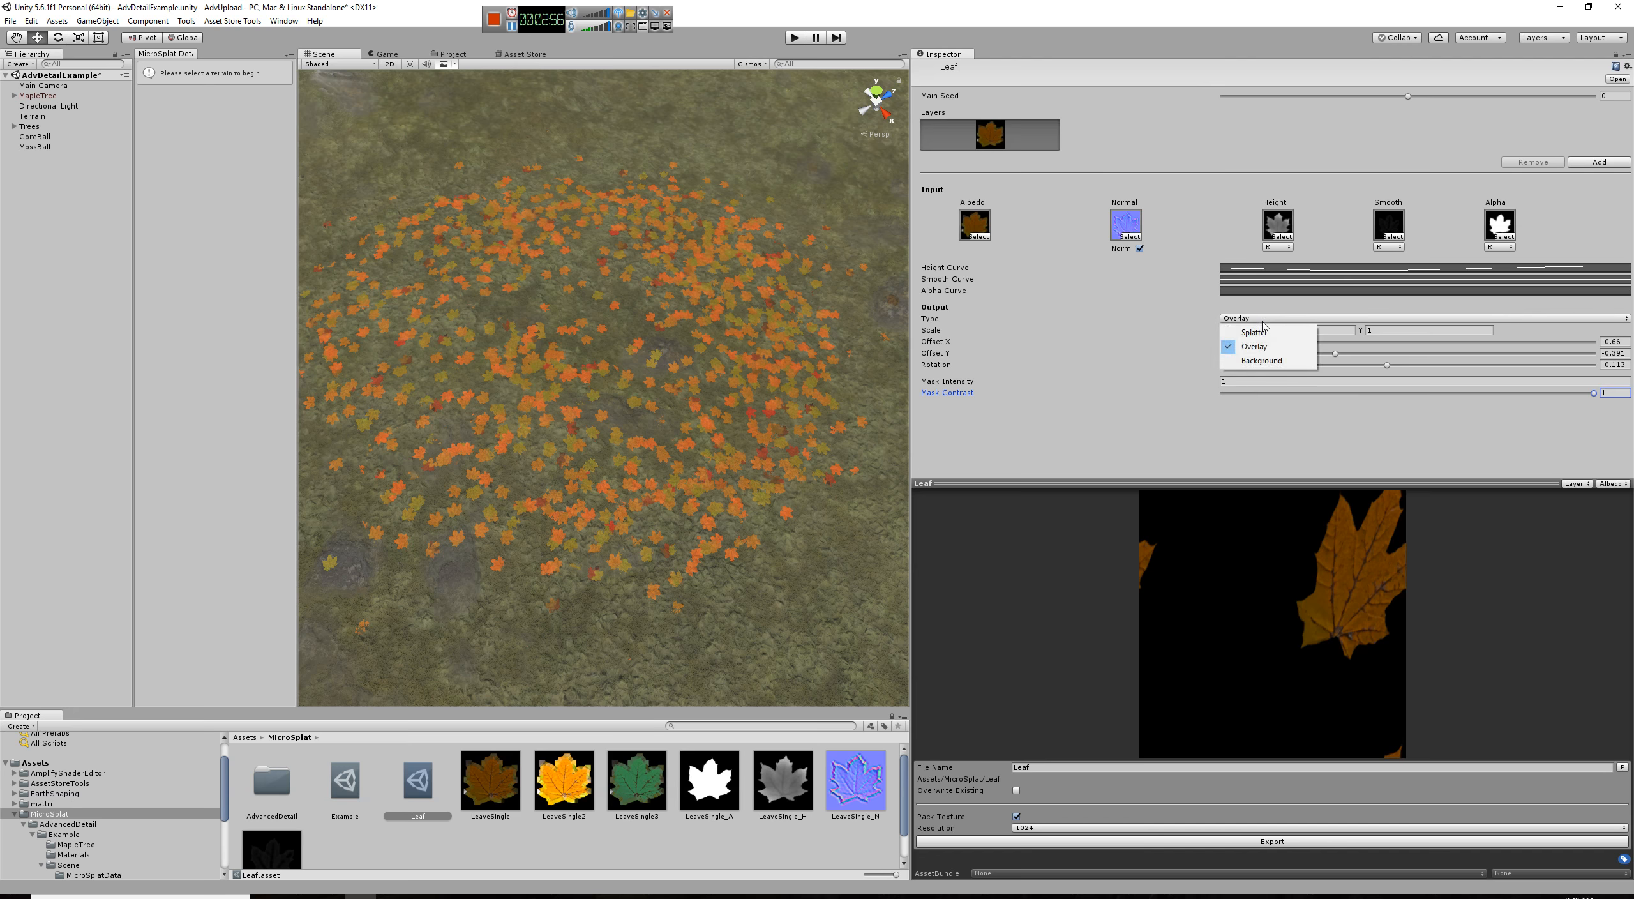
left_click(1274, 334)
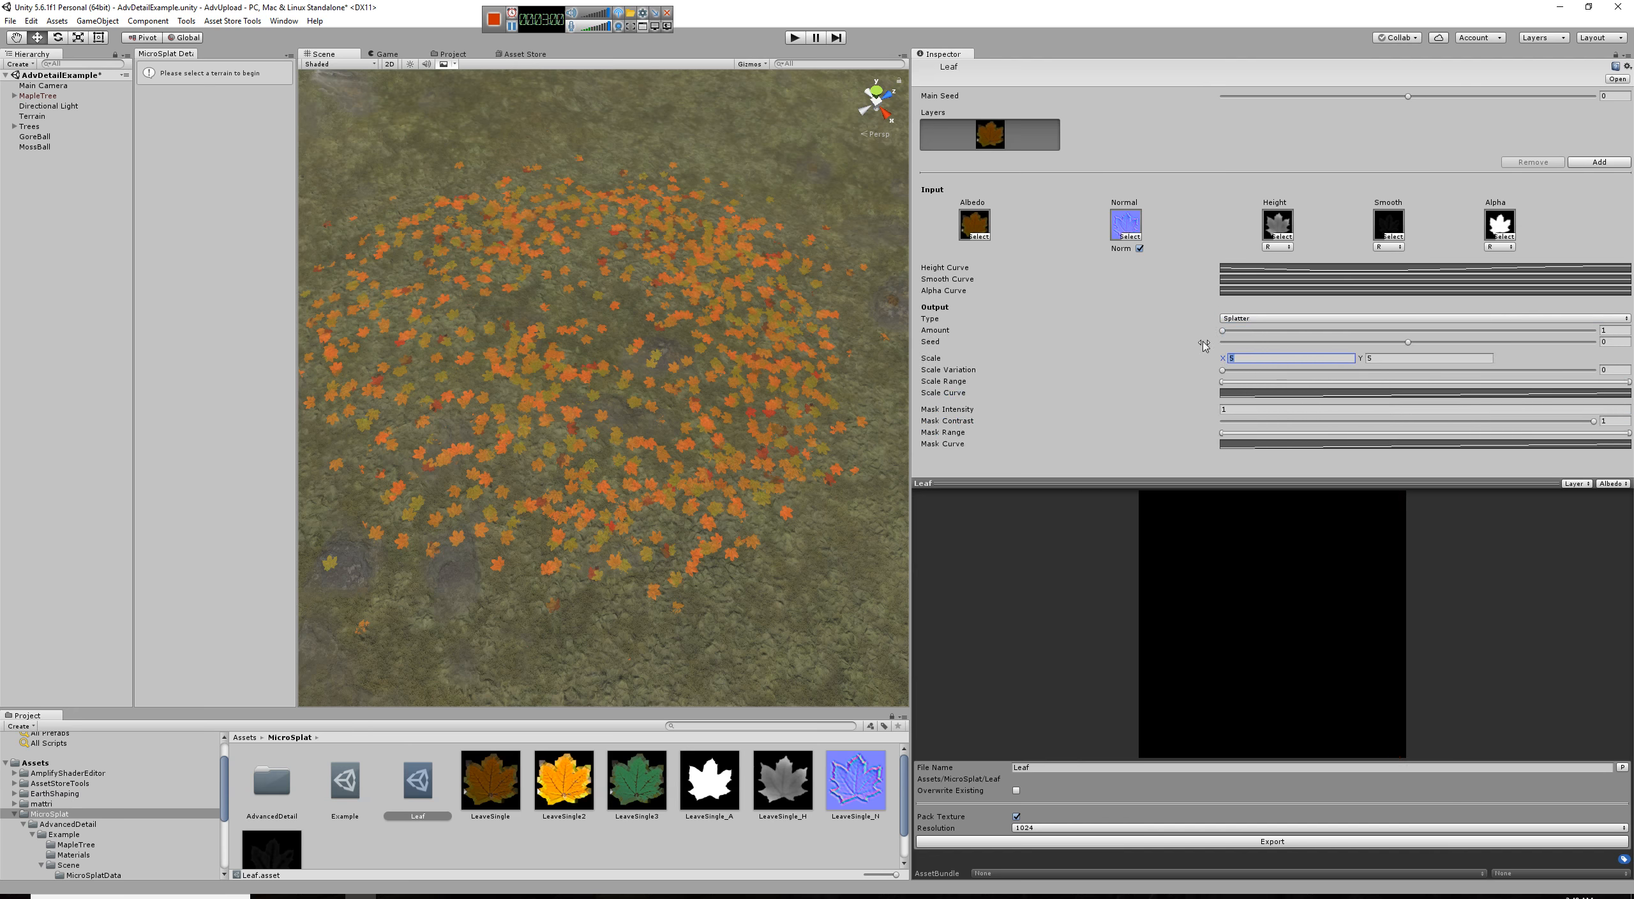
left_click(1223, 331)
left_click_drag(1223, 334, 1504, 333)
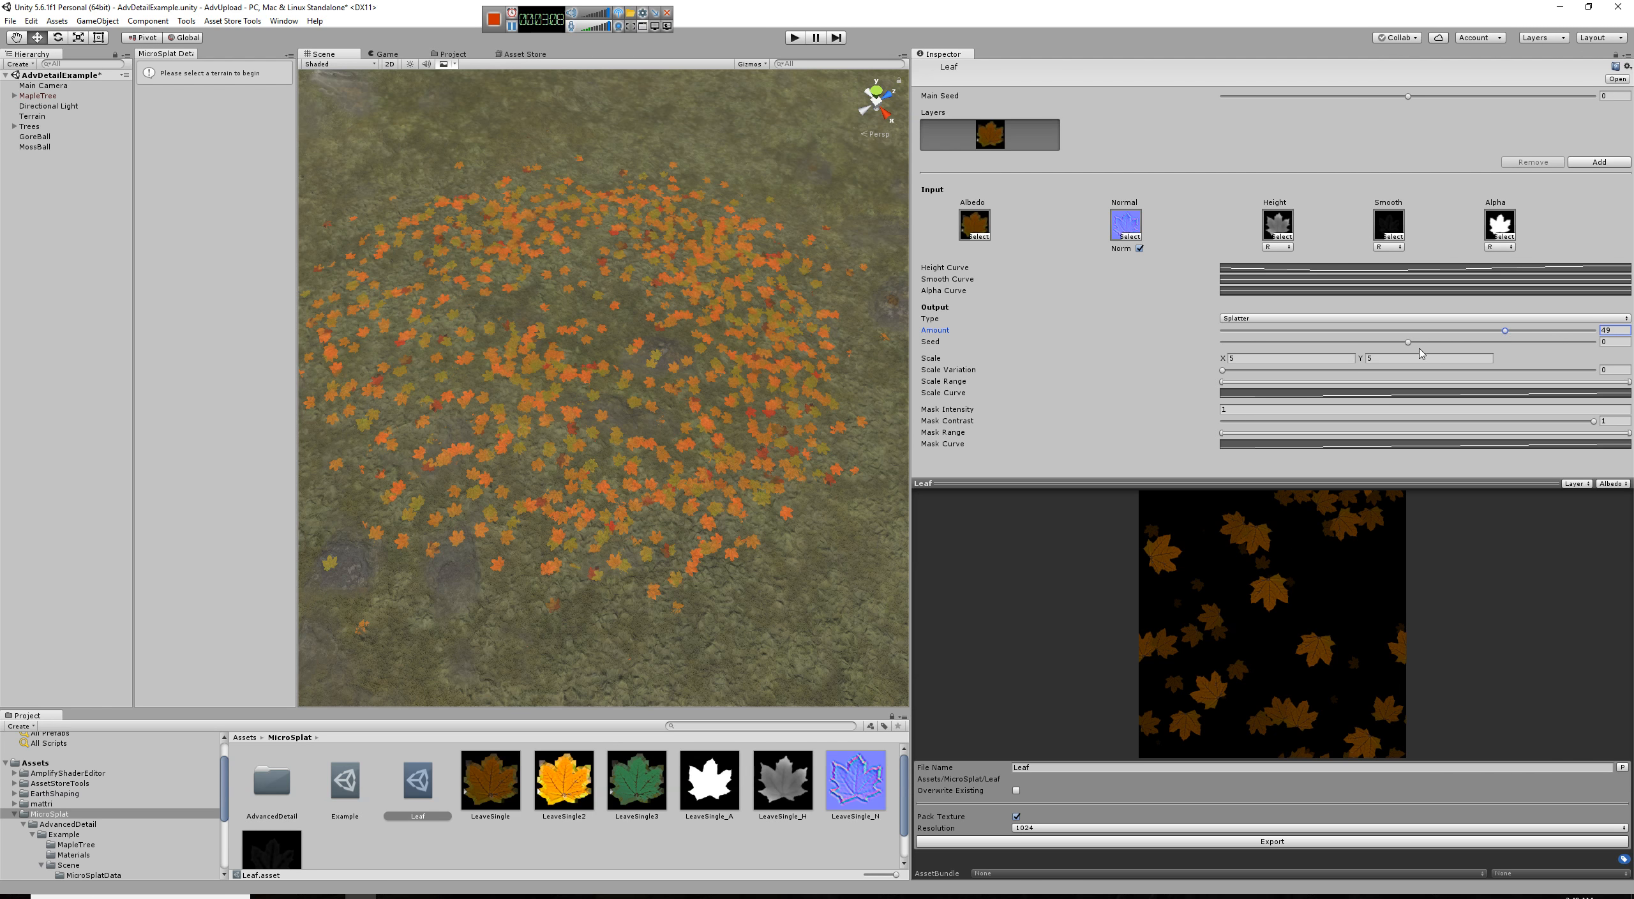
Step: Randomize the leaf placement with a layer Seed of 12271 and a Main Seed of -26230
left_click_drag(1407, 342, 1486, 344)
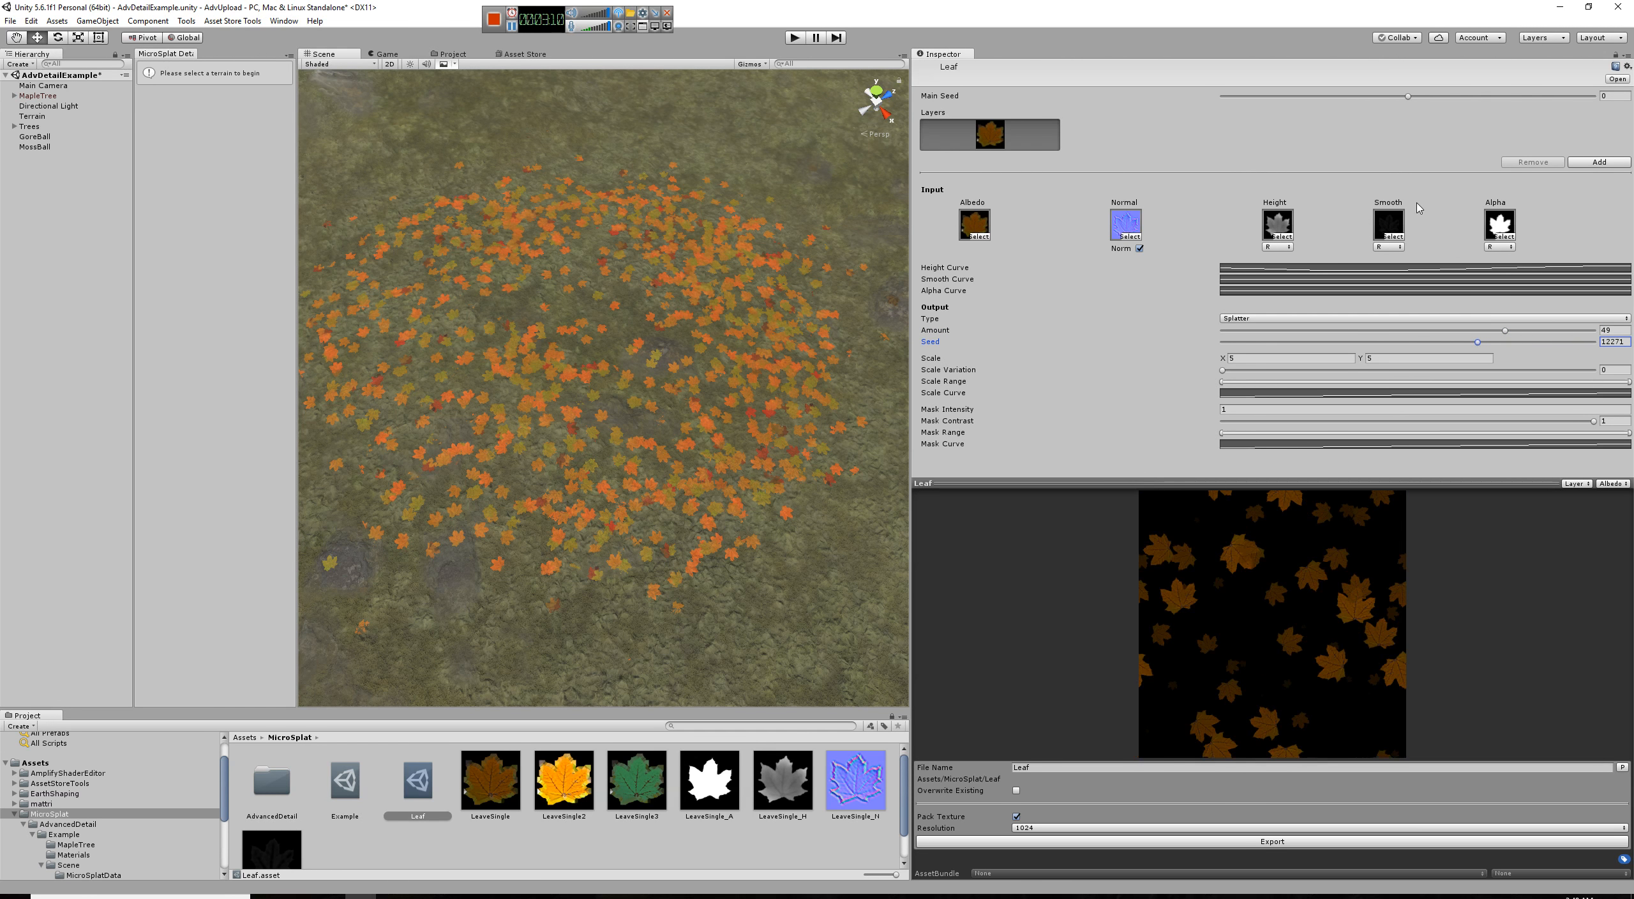
left_click_drag(1408, 96, 1260, 116)
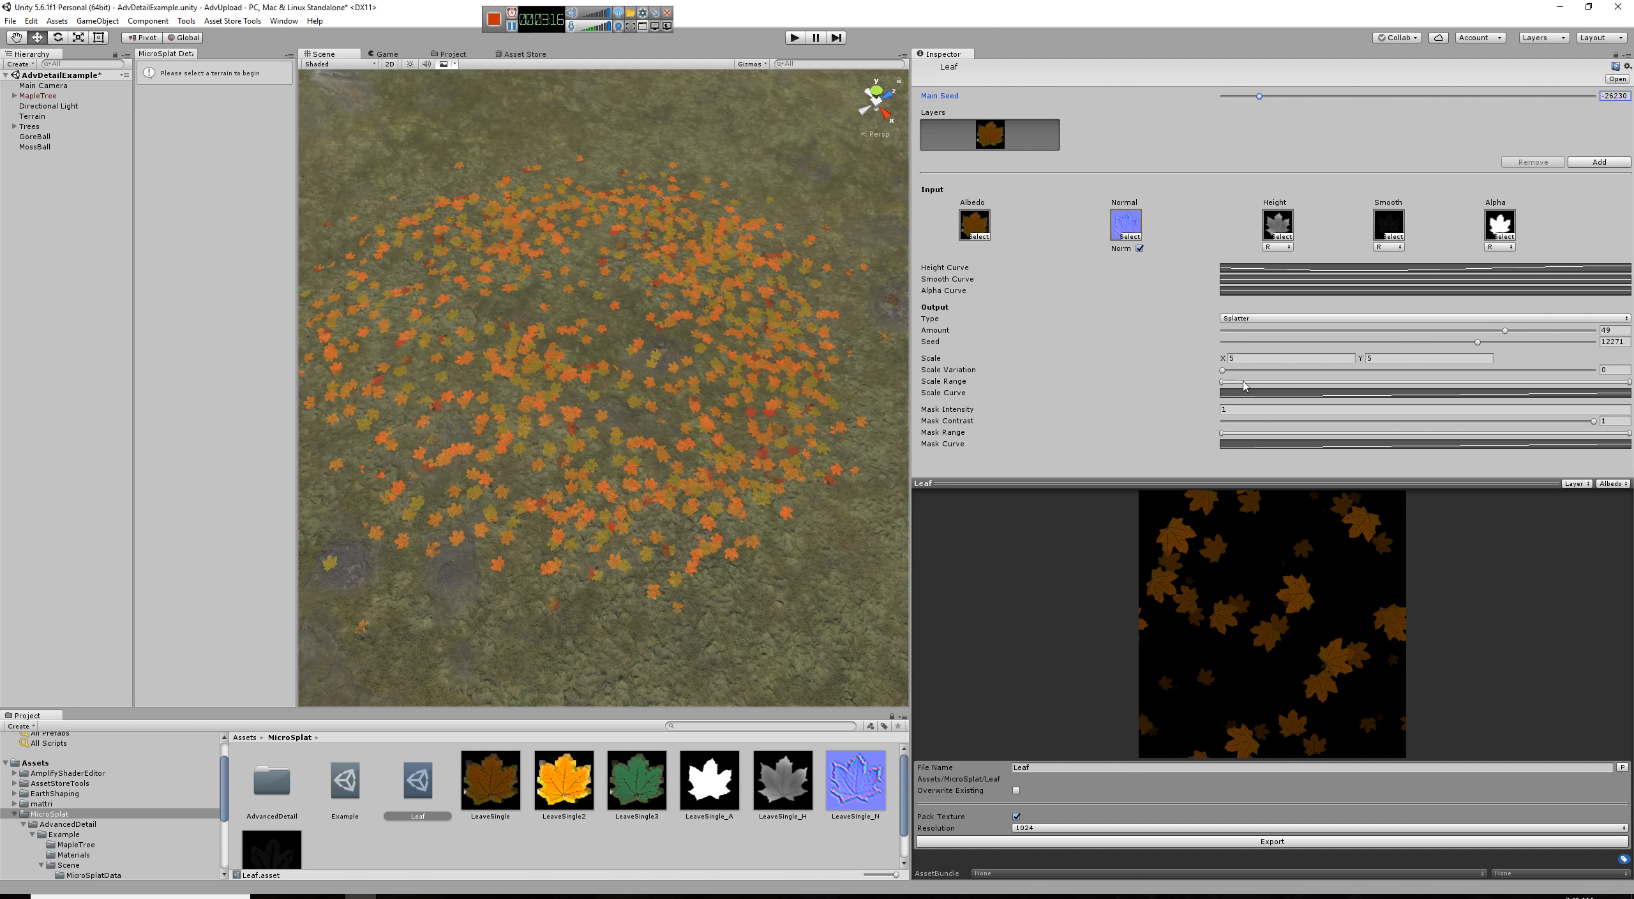
Step: Keep Scale Variation at 0 and flatten the Scale Curve to a nearly level line at about half height
left_click_drag(1223, 372, 1181, 376)
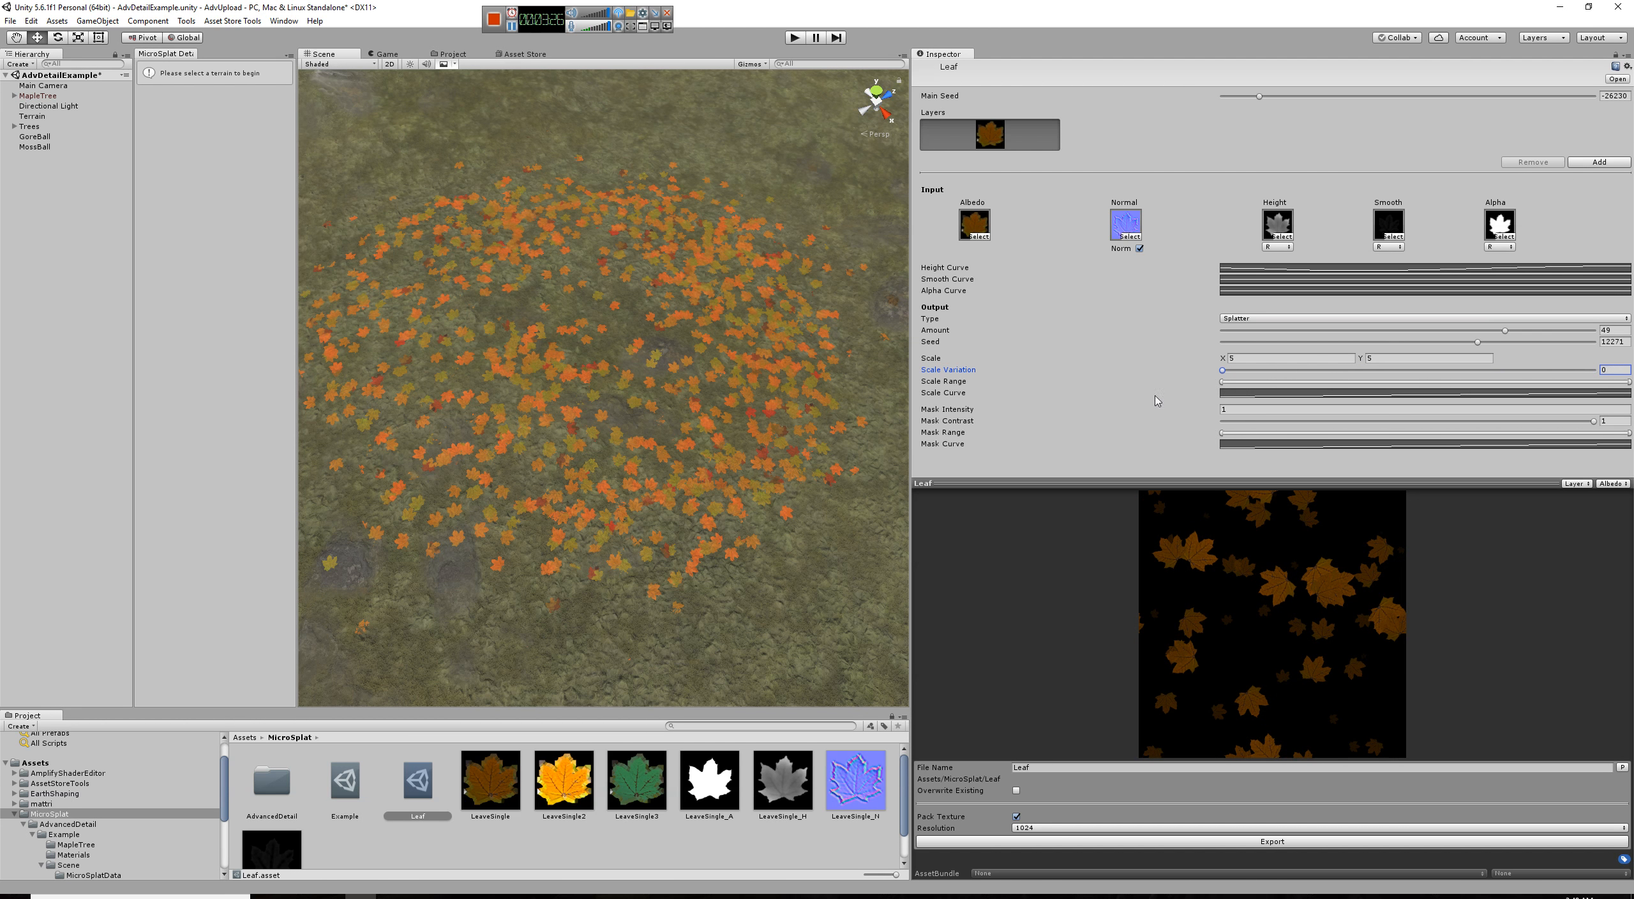
left_click(1268, 396)
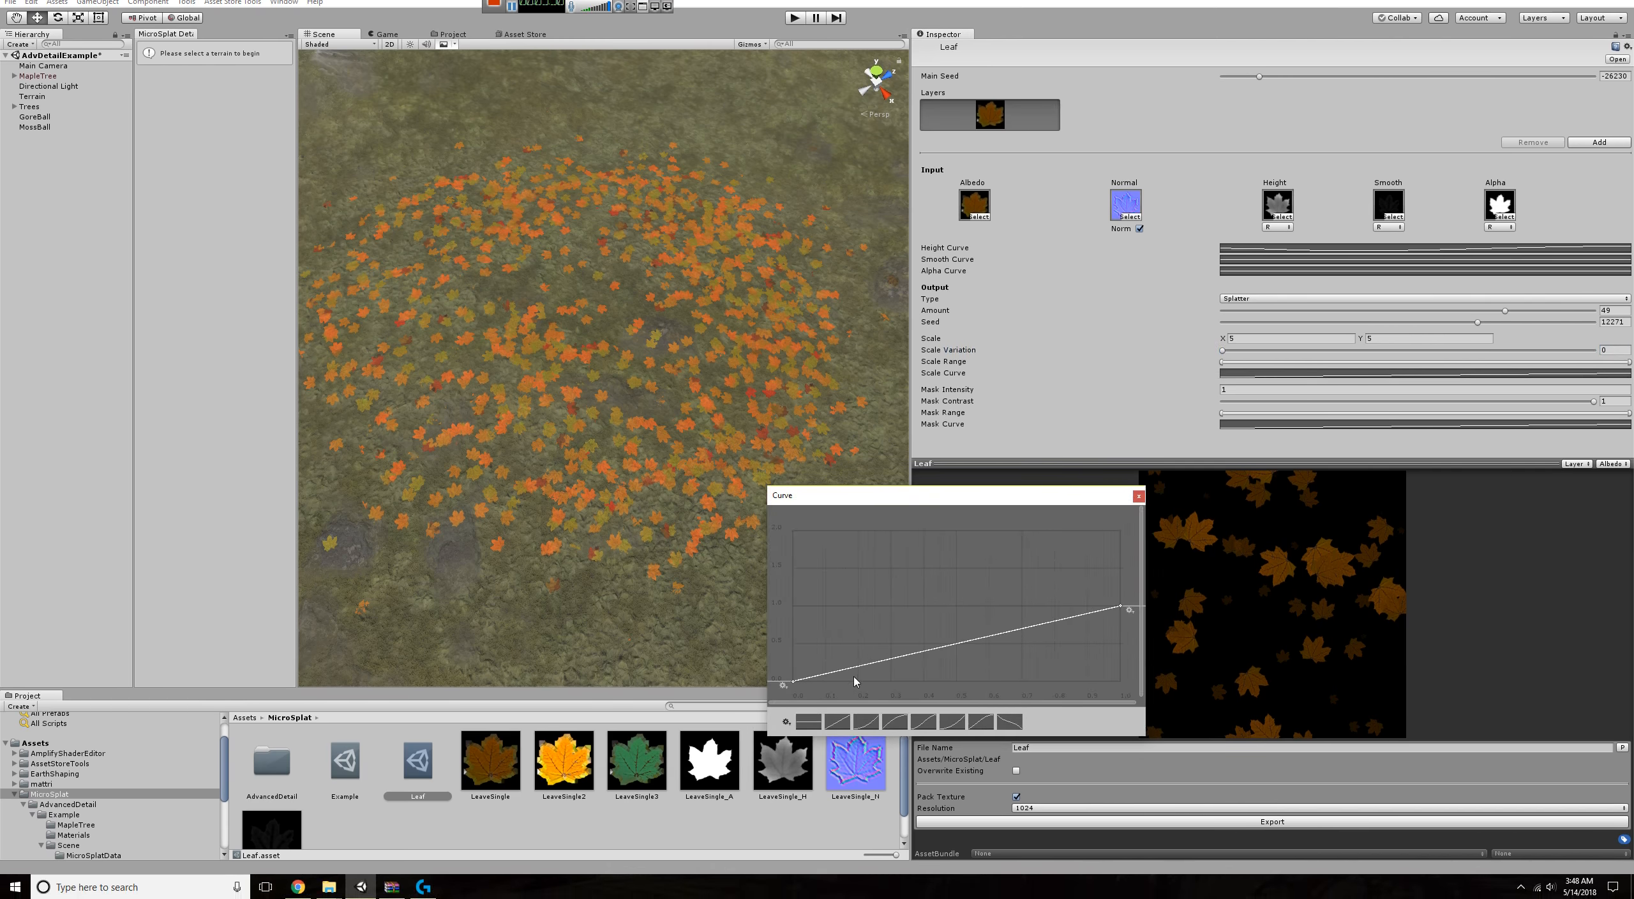
left_click_drag(794, 684, 792, 649)
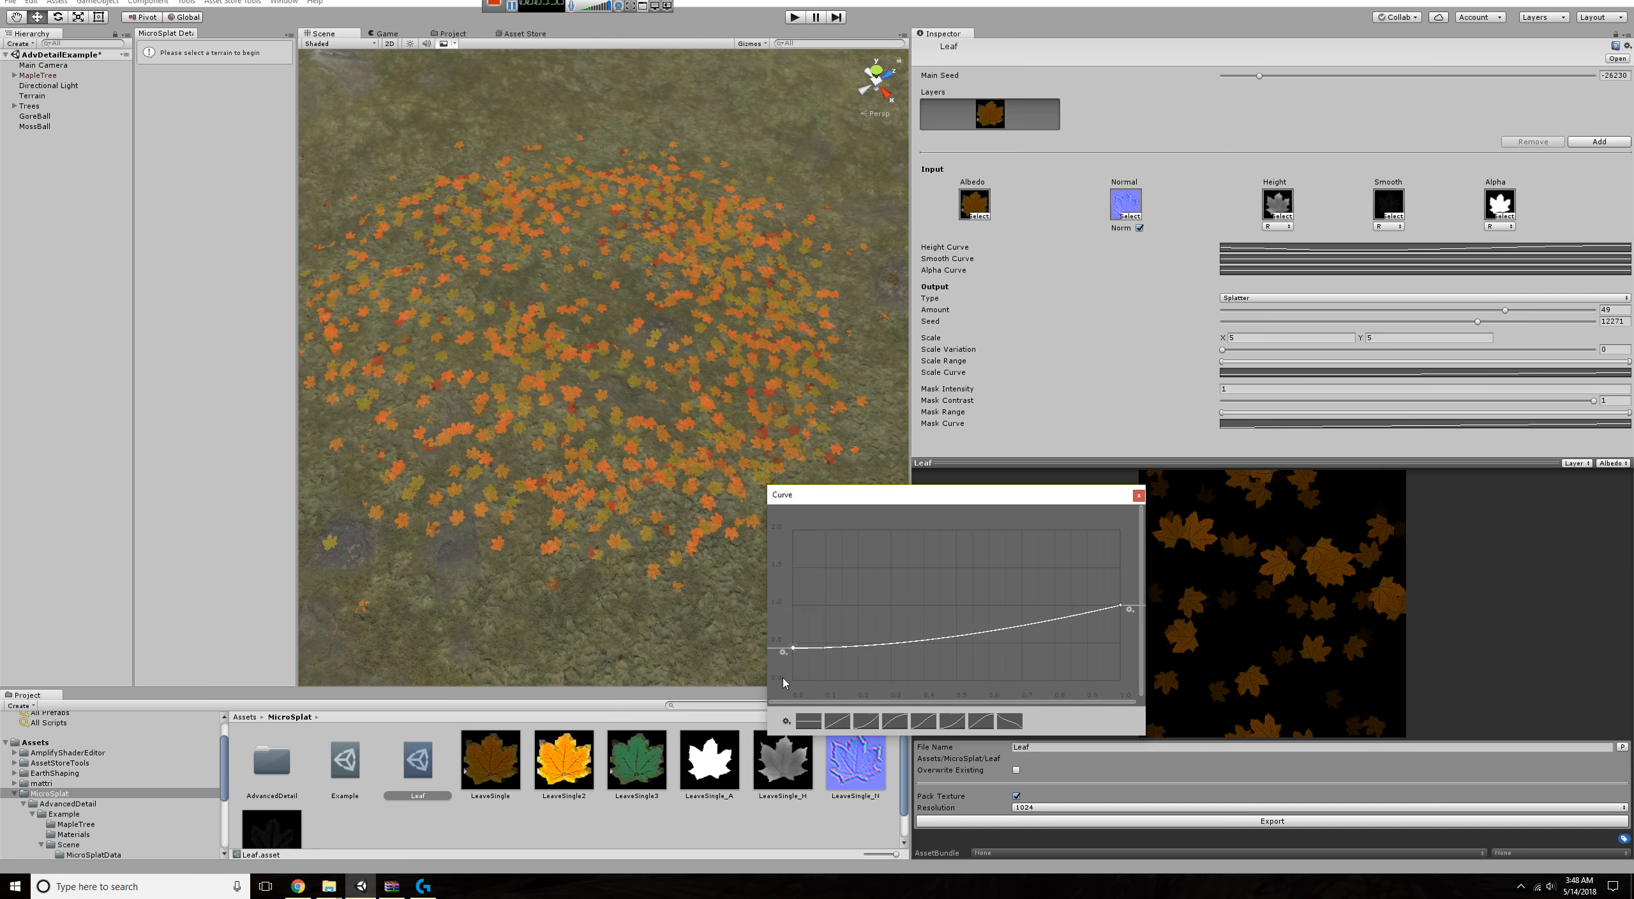
right_click(954, 637)
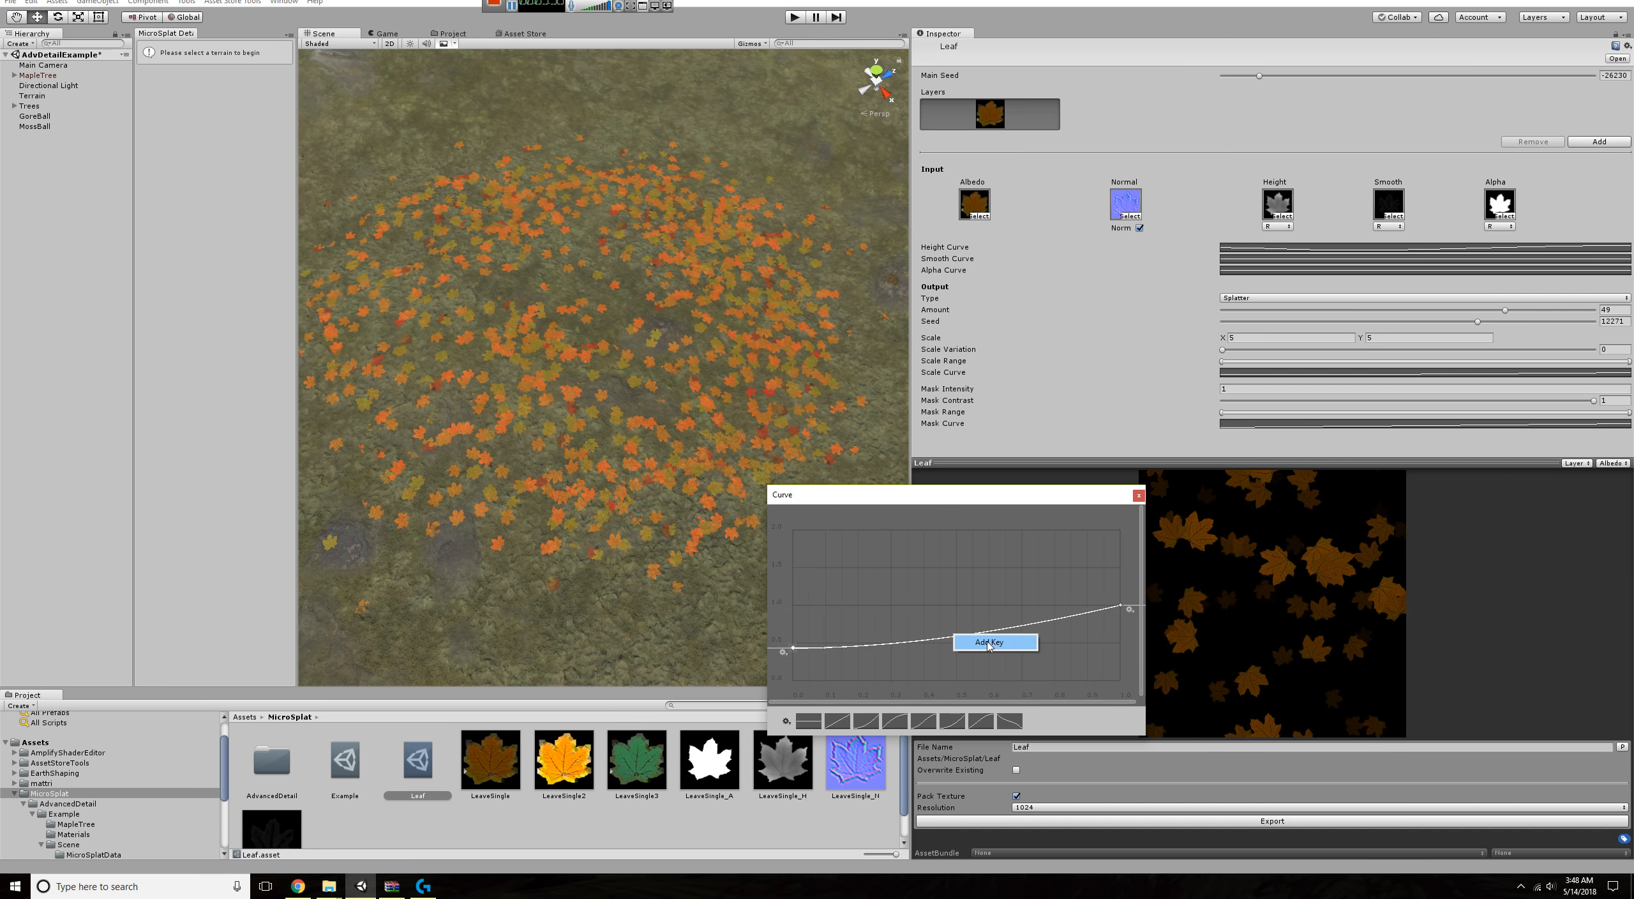
left_click(808, 721)
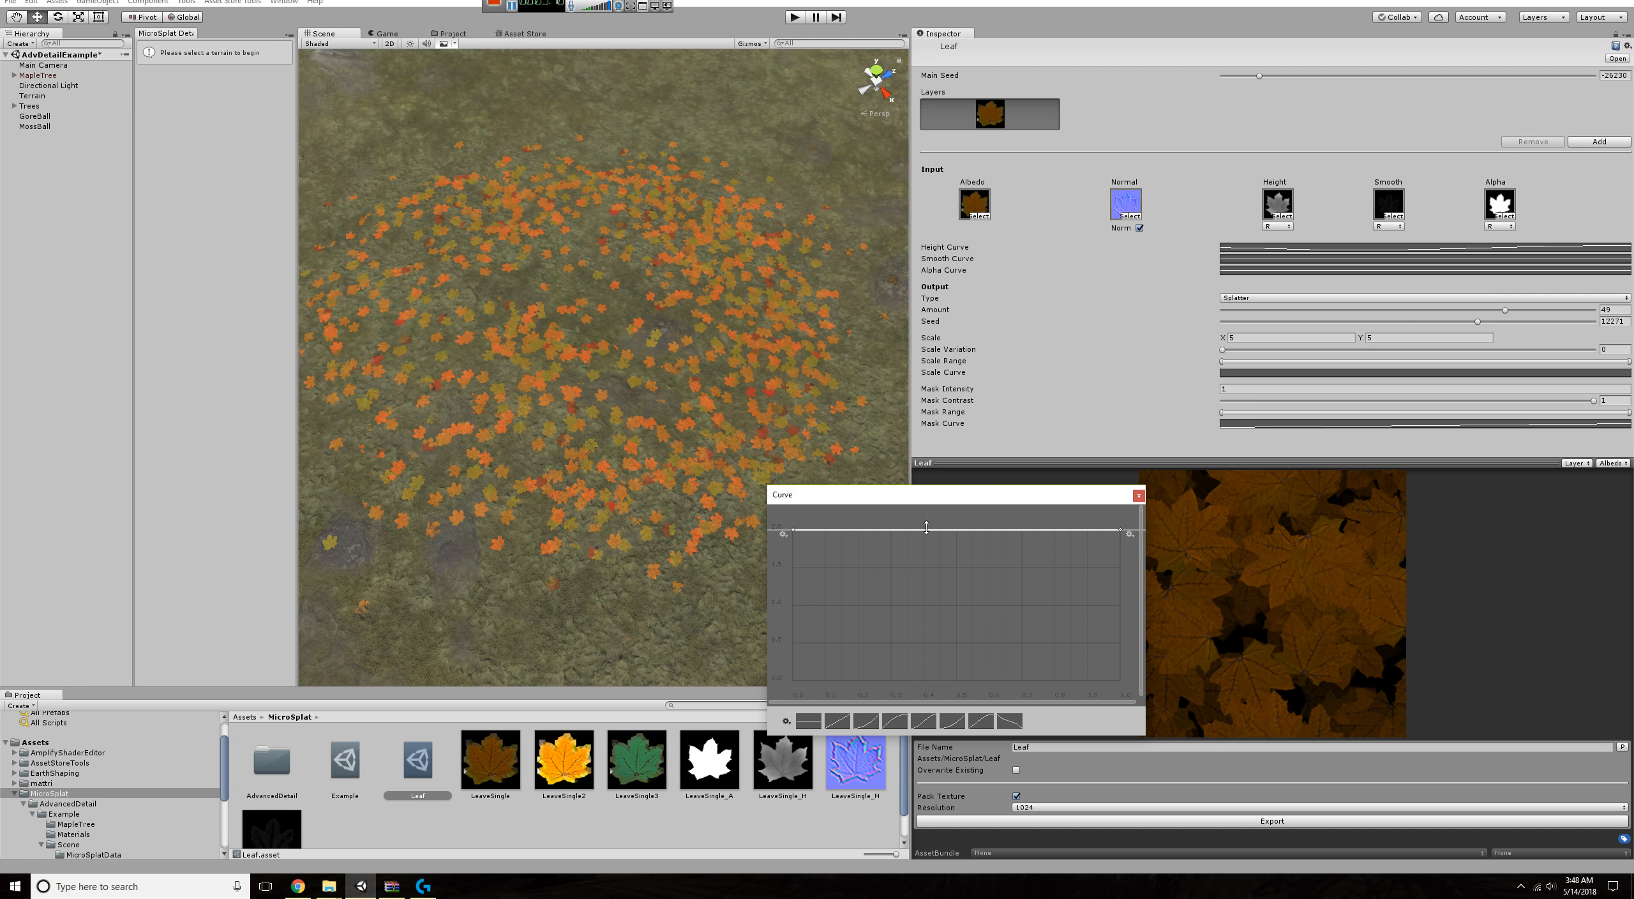
left_click_drag(926, 527, 792, 607)
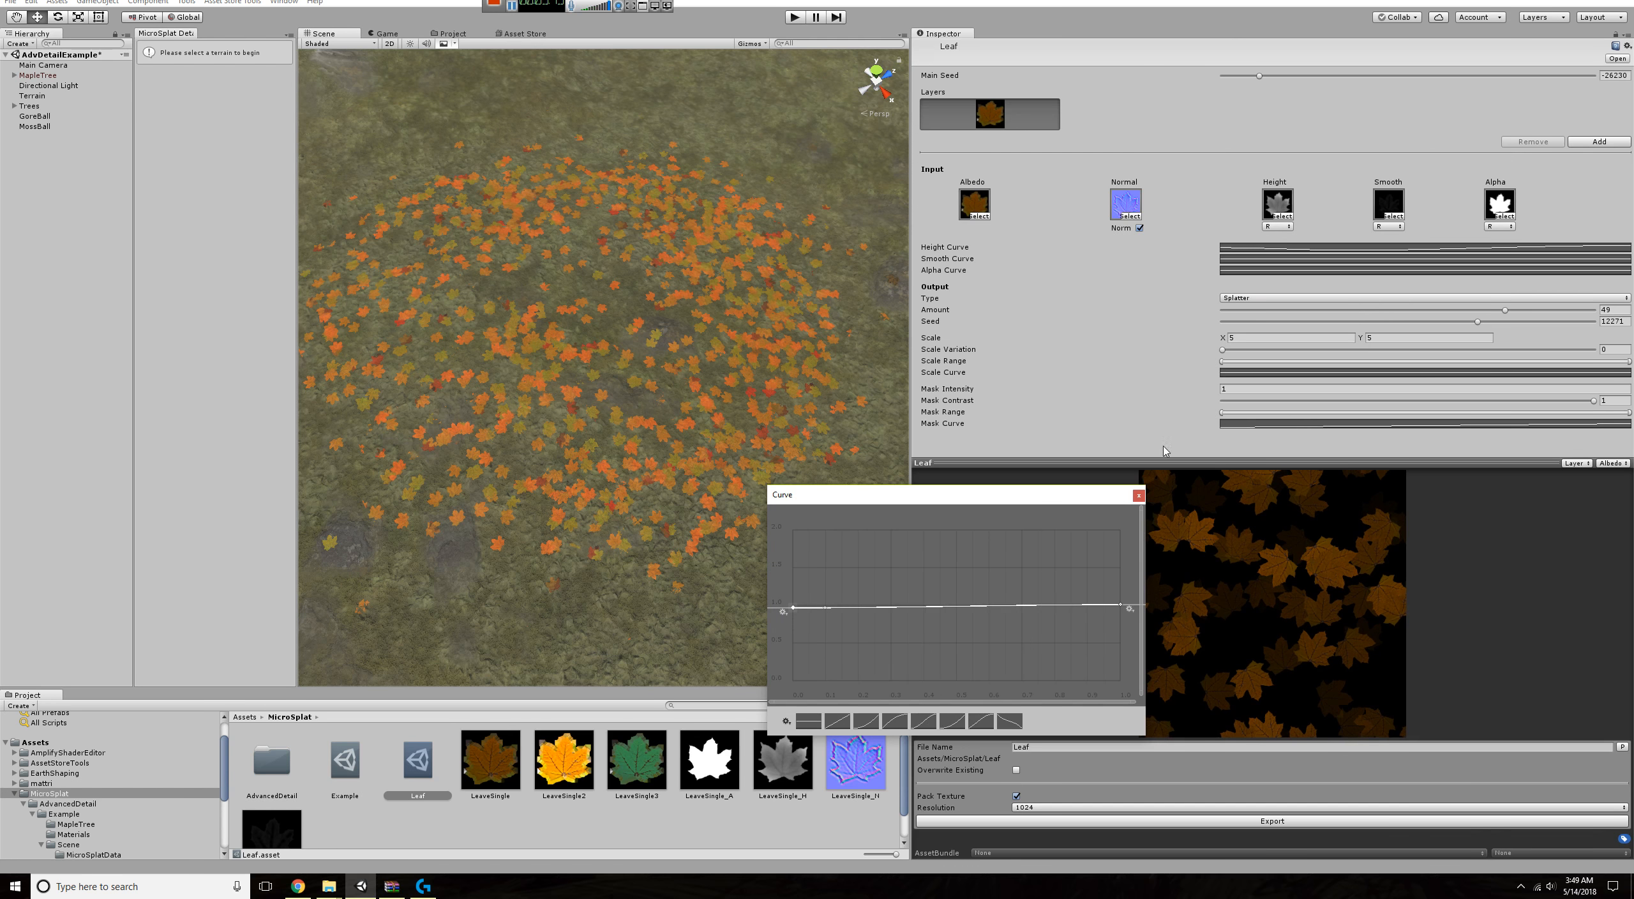
left_click(1137, 497)
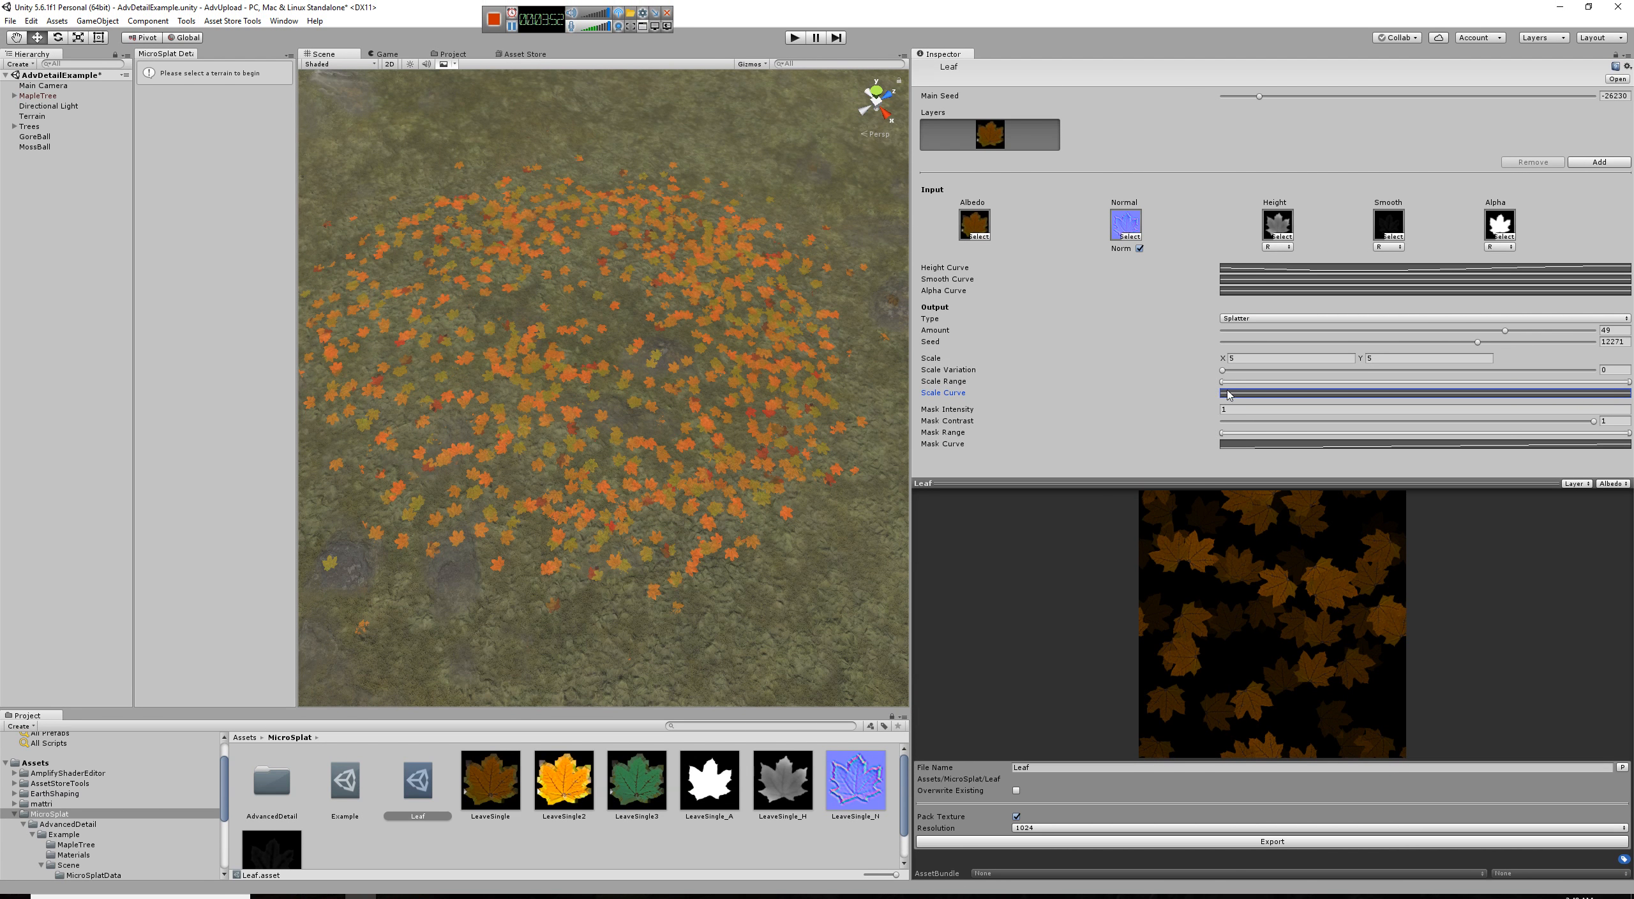
Step: Lower the start of the Scale Curve to near the bottom while leaving its end at about half height
left_click(1222, 373)
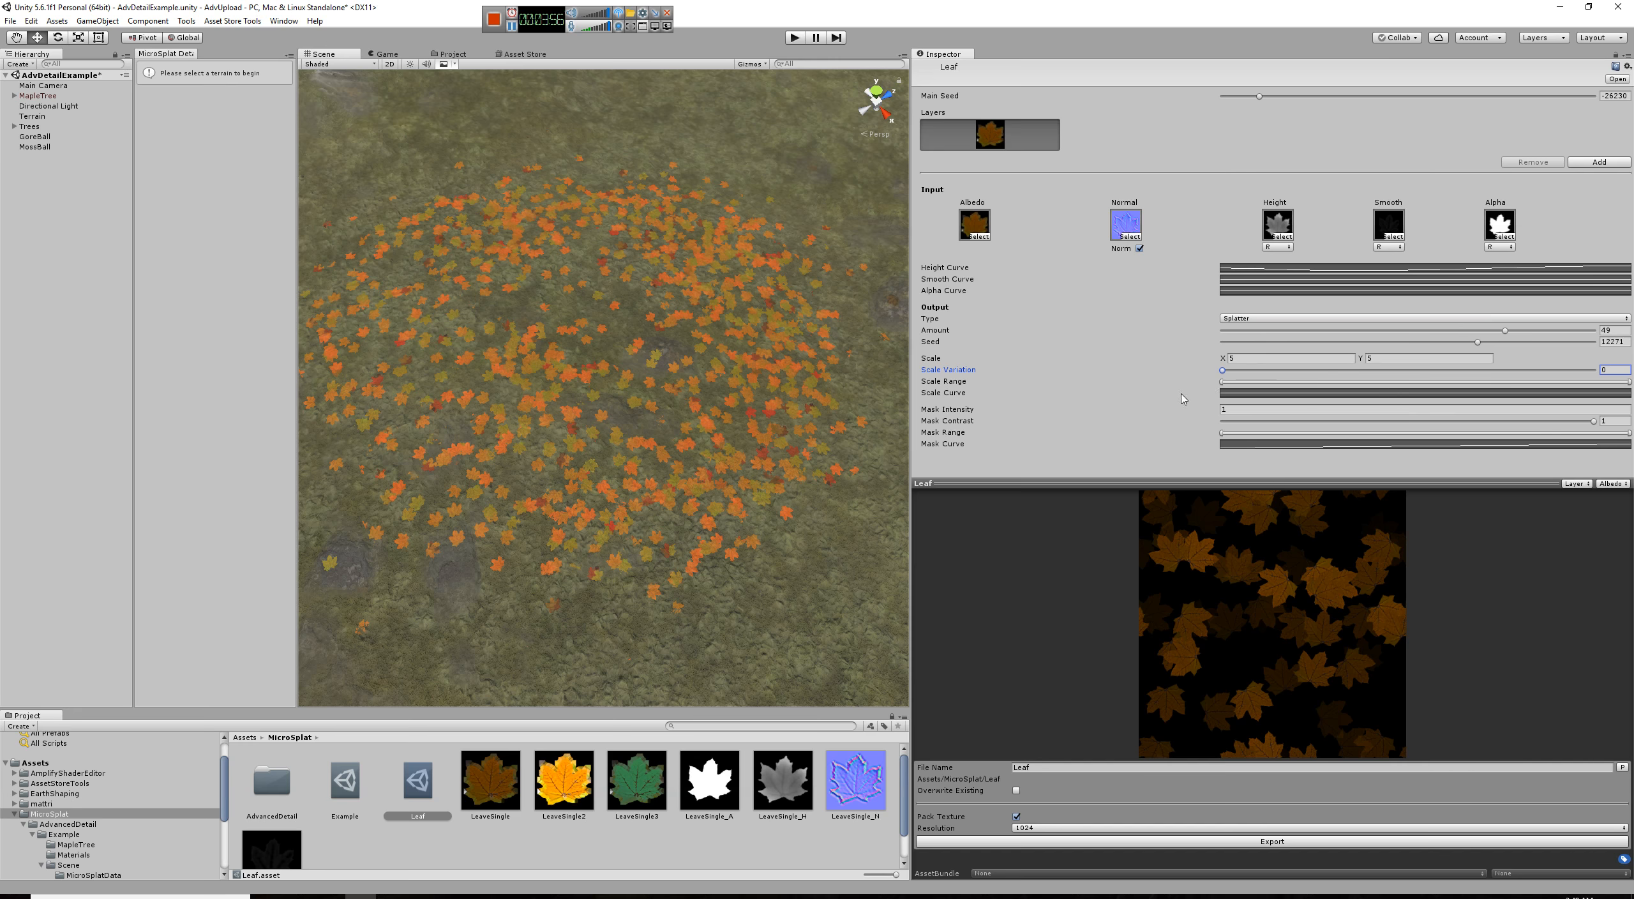
left_click(1243, 393)
left_click_drag(793, 608, 792, 669)
left_click(1138, 495)
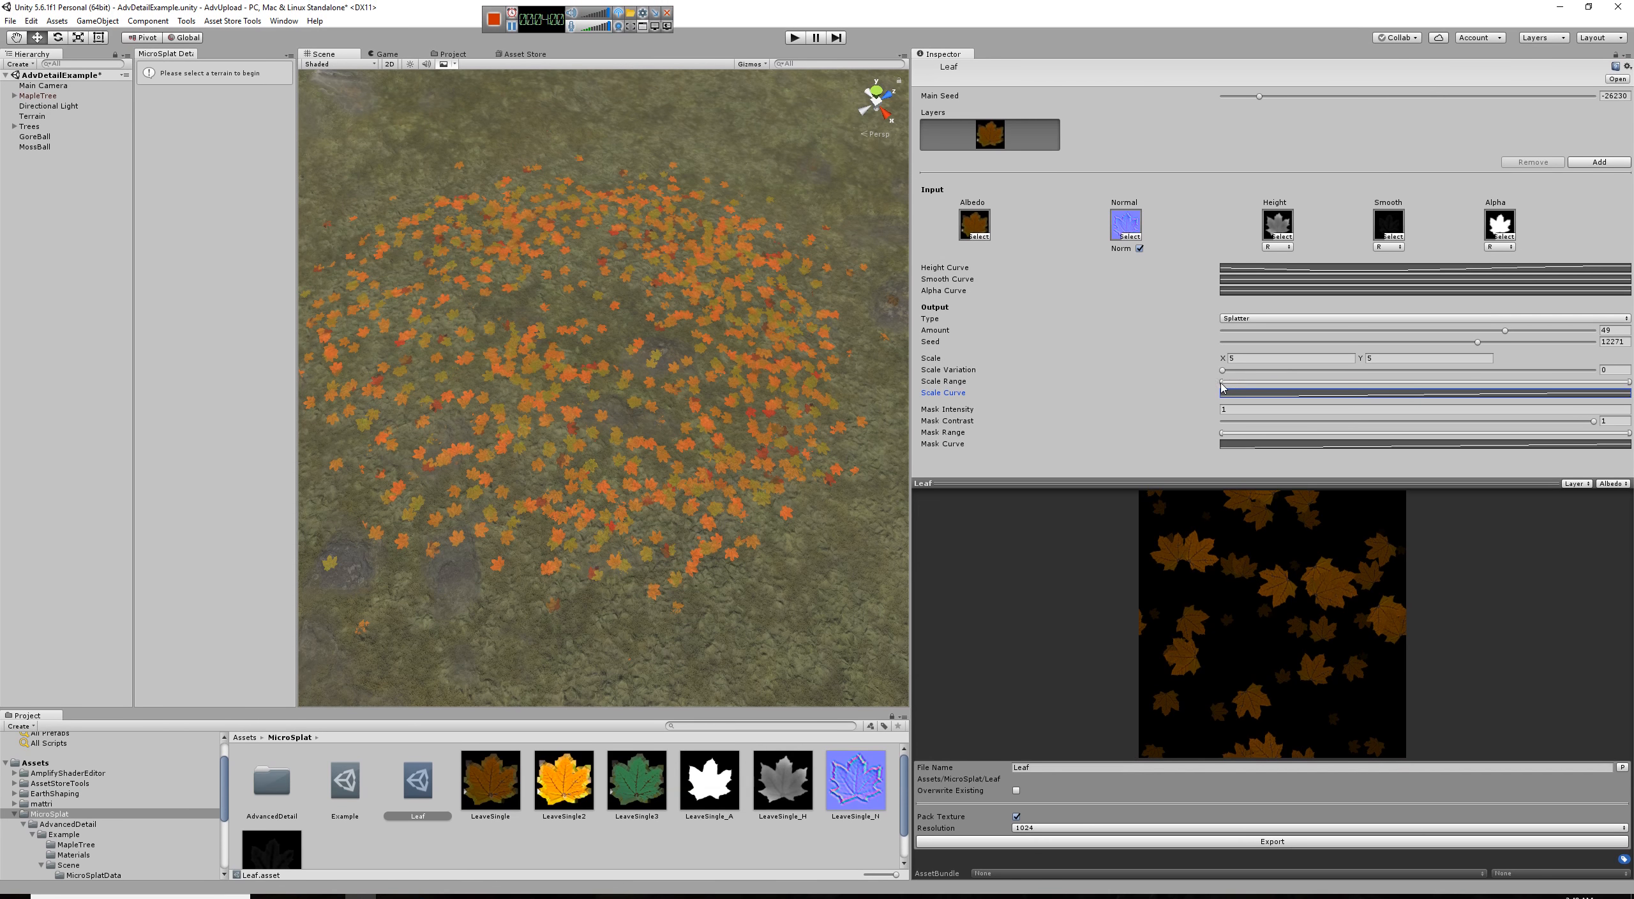
Step: Try raising the Scale Range minimum to about the midpoint and restore the full range
left_click_drag(1226, 388, 1427, 389)
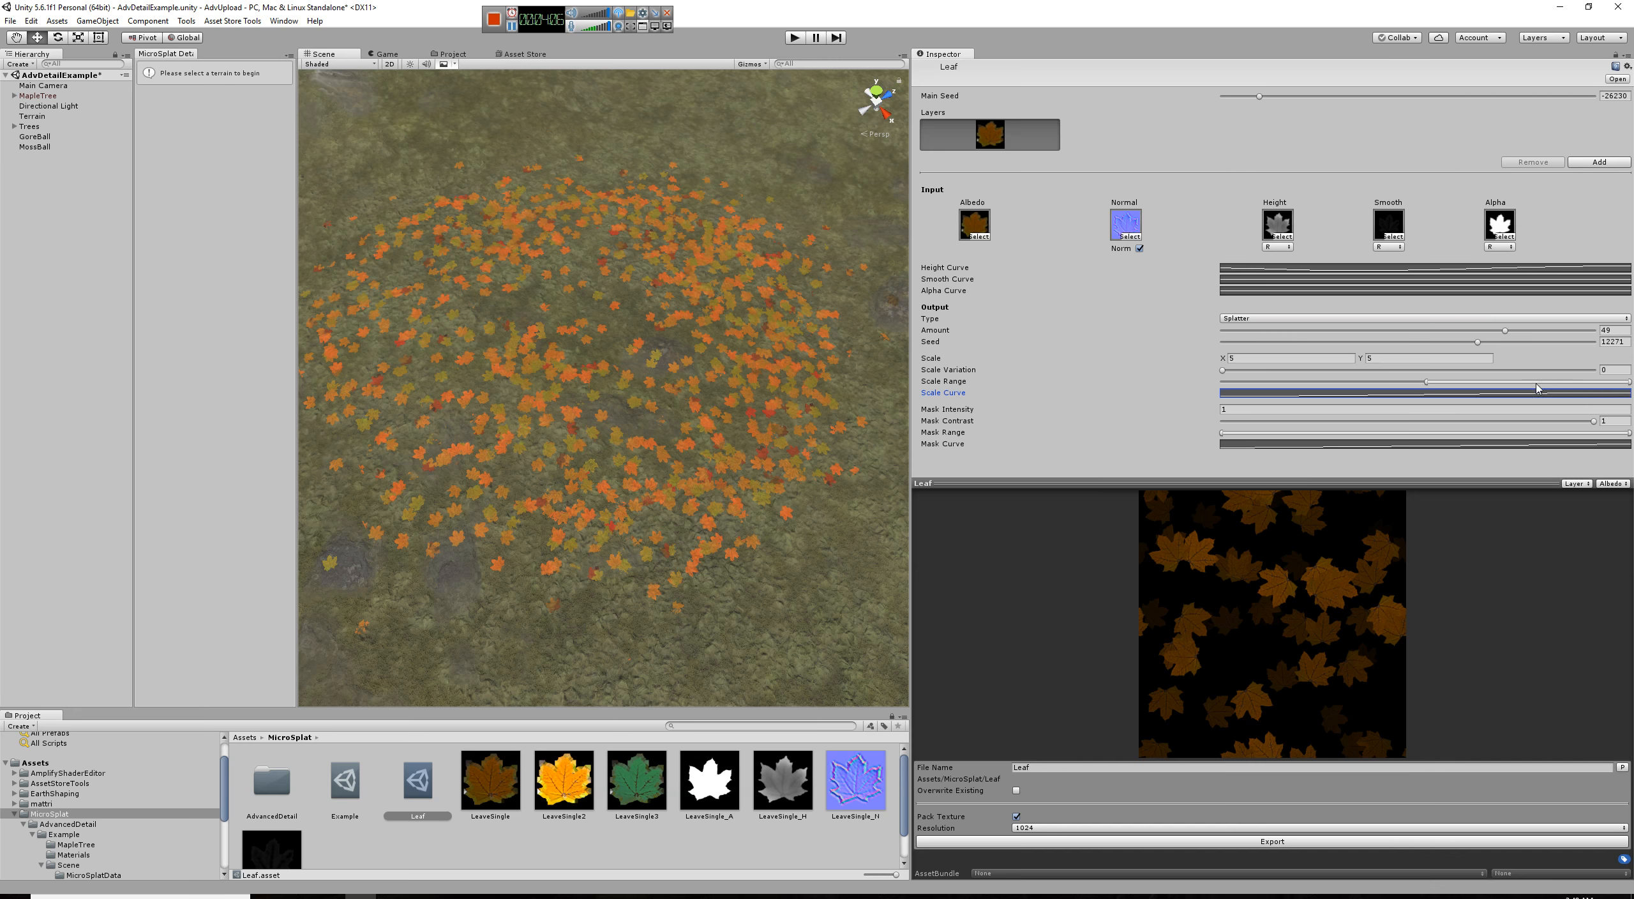
left_click_drag(1426, 387, 1217, 389)
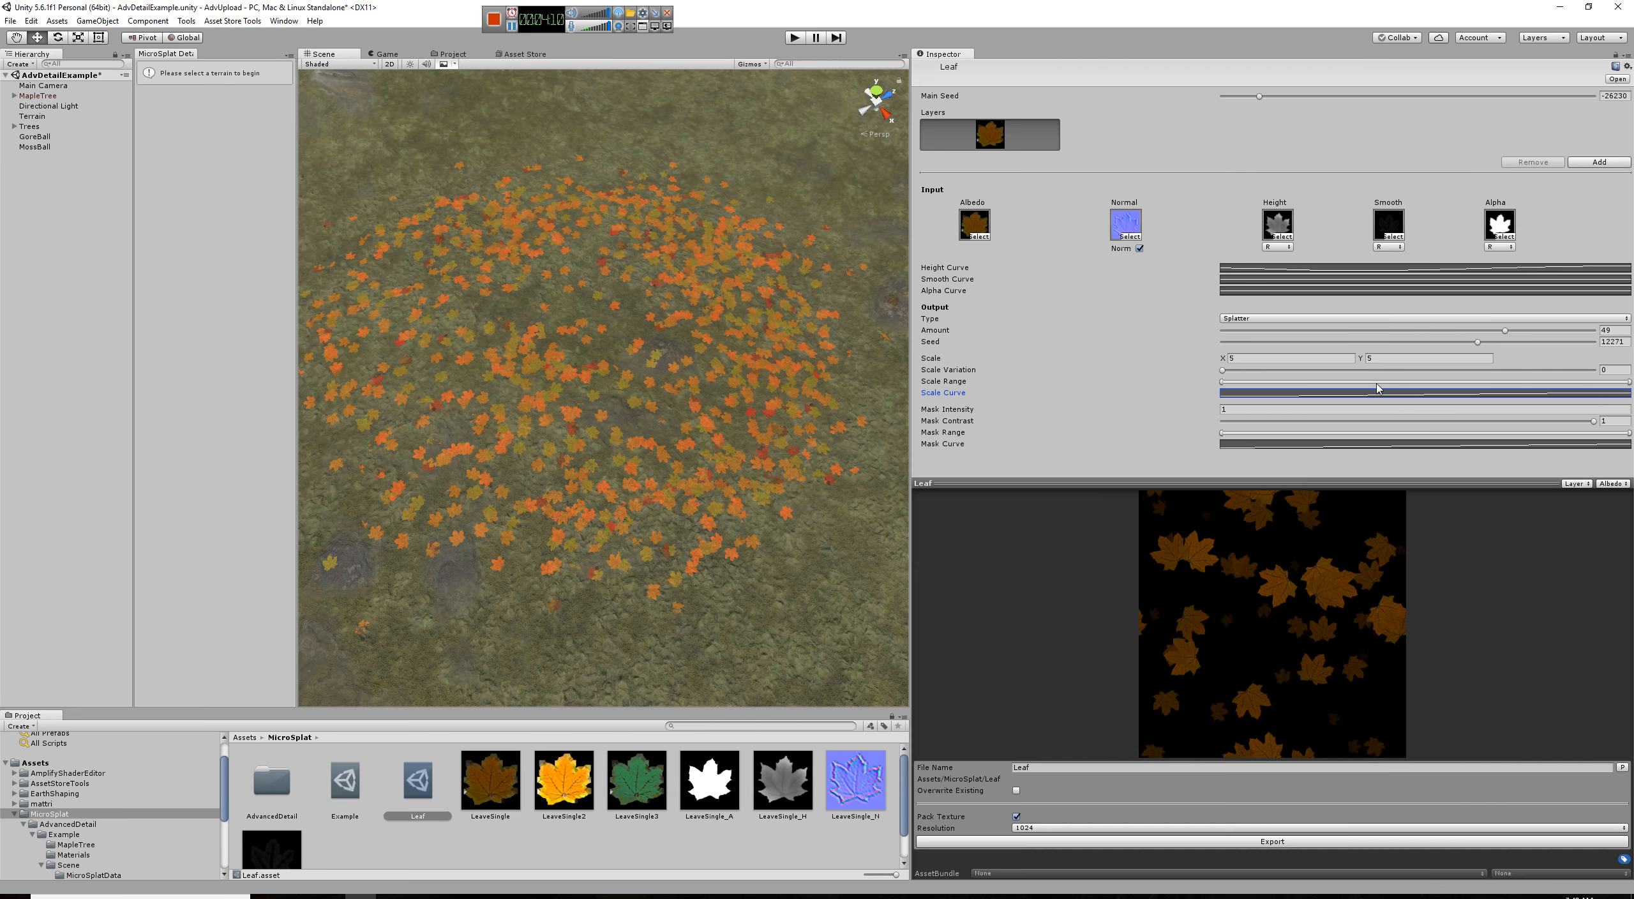
left_click(1260, 409)
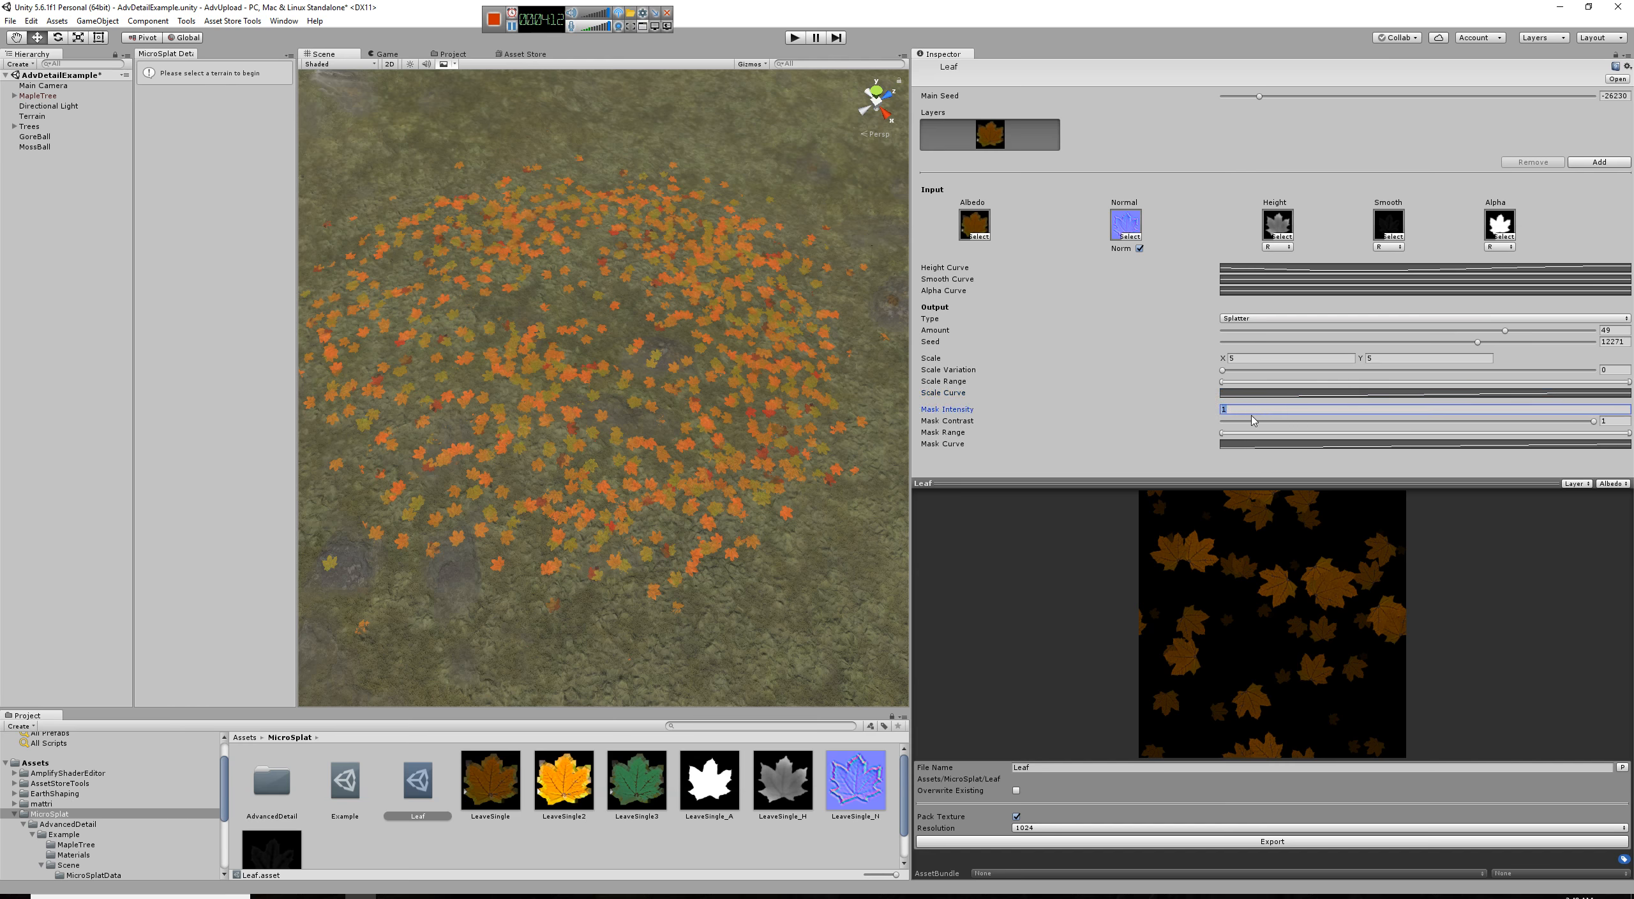
left_click(1594, 422)
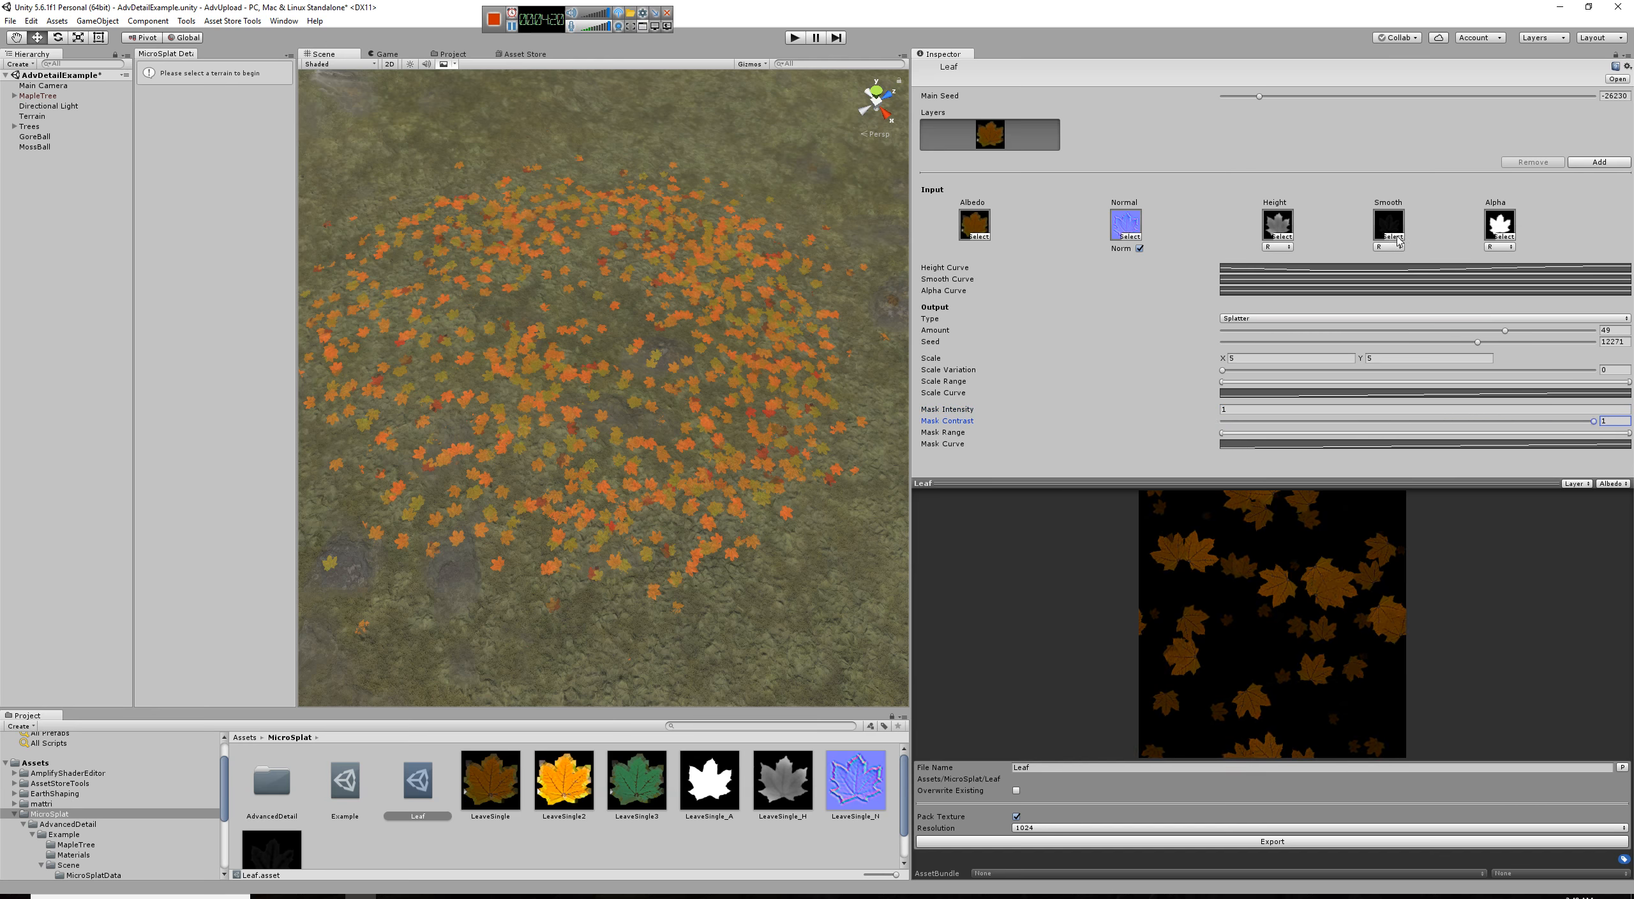
Step: Try the Overlay and Background output types, and return the layer to Splatter with the Albedo preview
left_click(1302, 318)
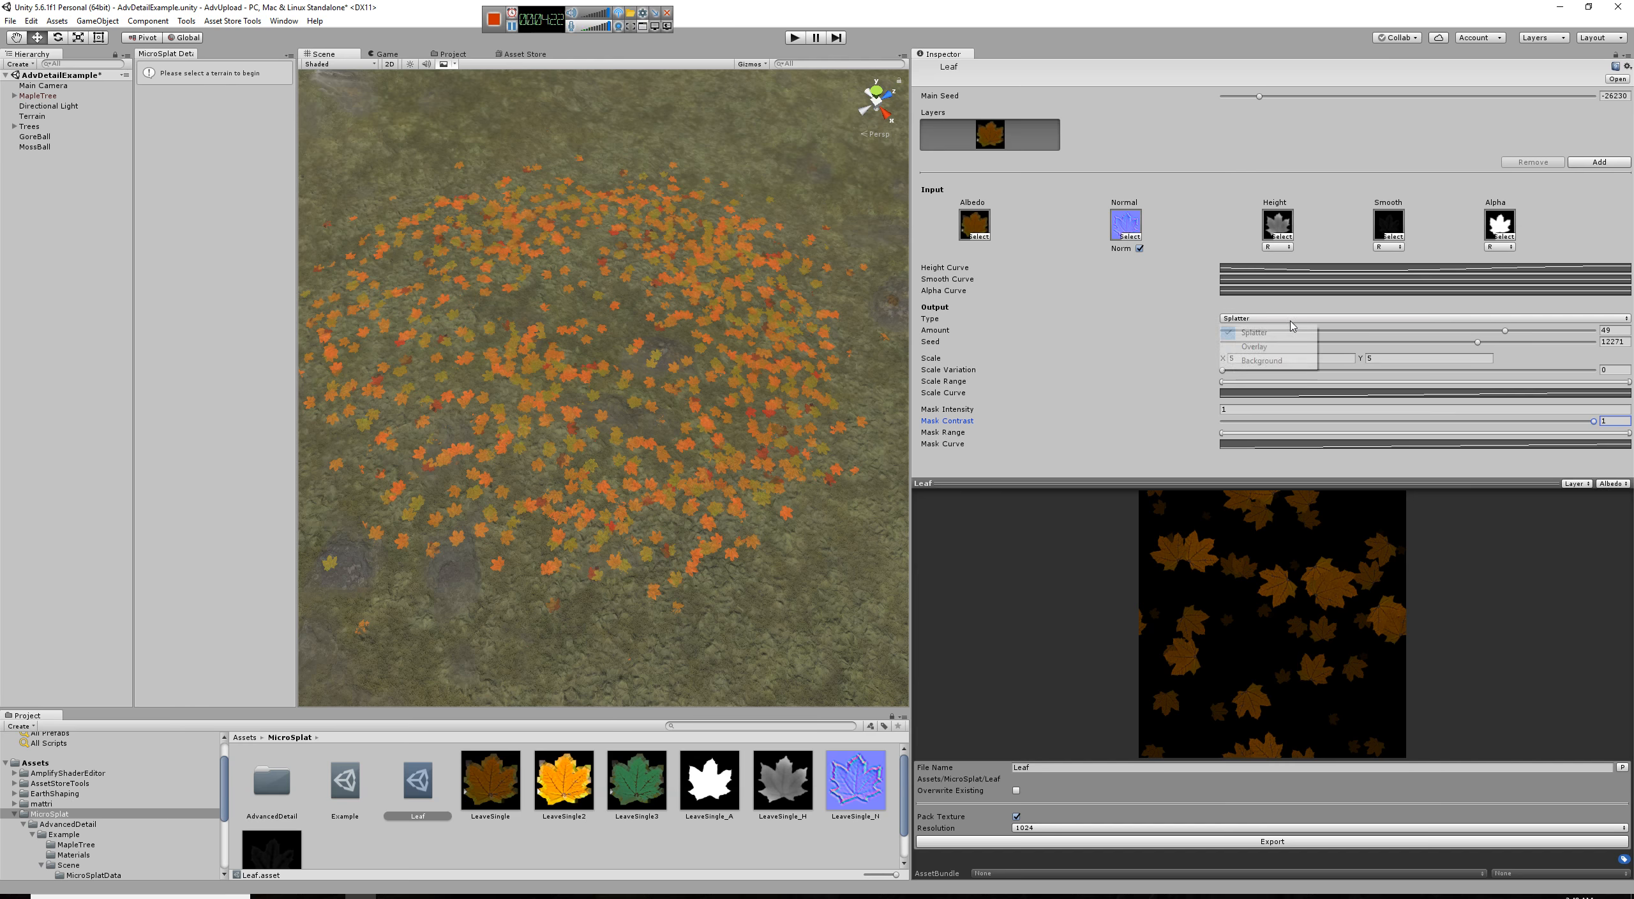
left_click(1270, 347)
left_click(1265, 319)
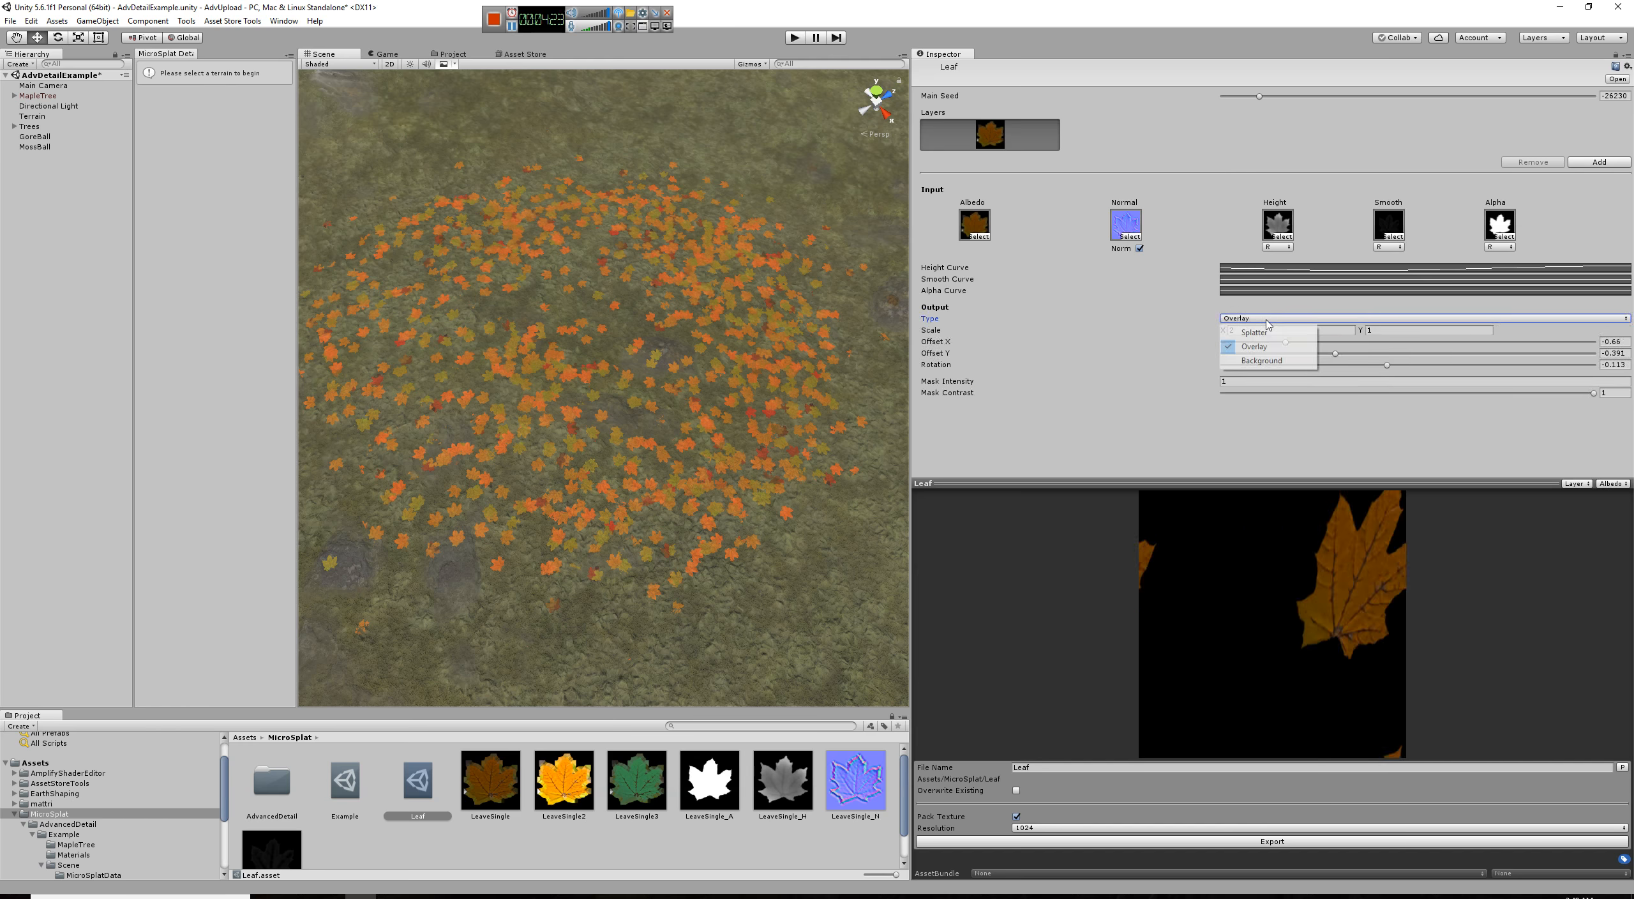
left_click(1262, 361)
left_click(1262, 318)
left_click(1264, 333)
left_click(1611, 483)
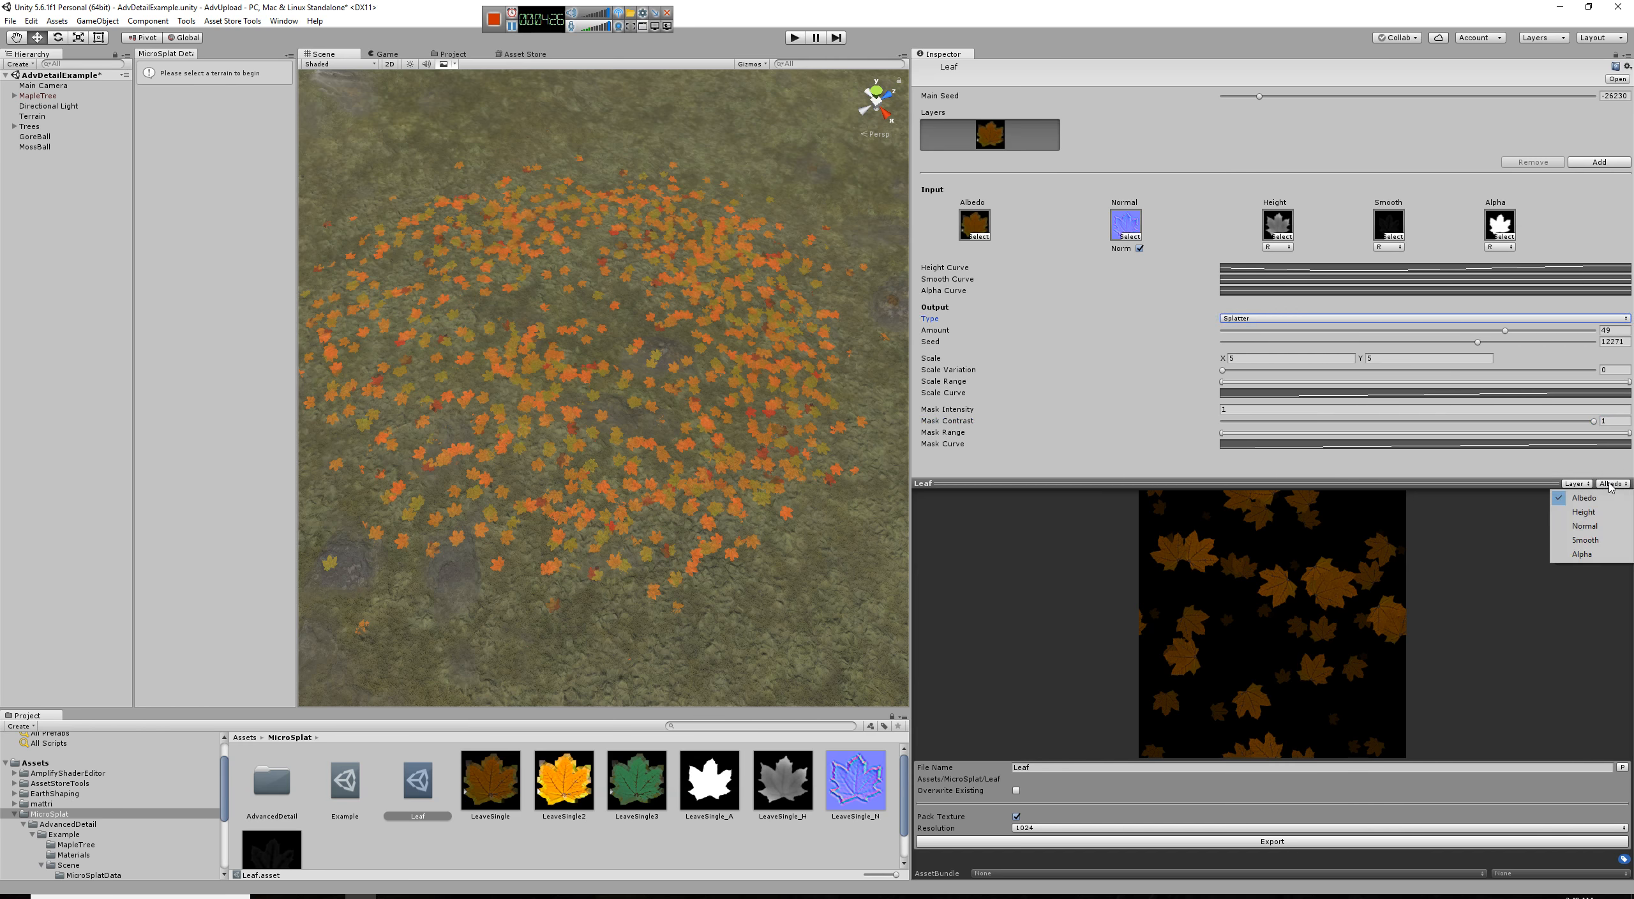
left_click(1604, 504)
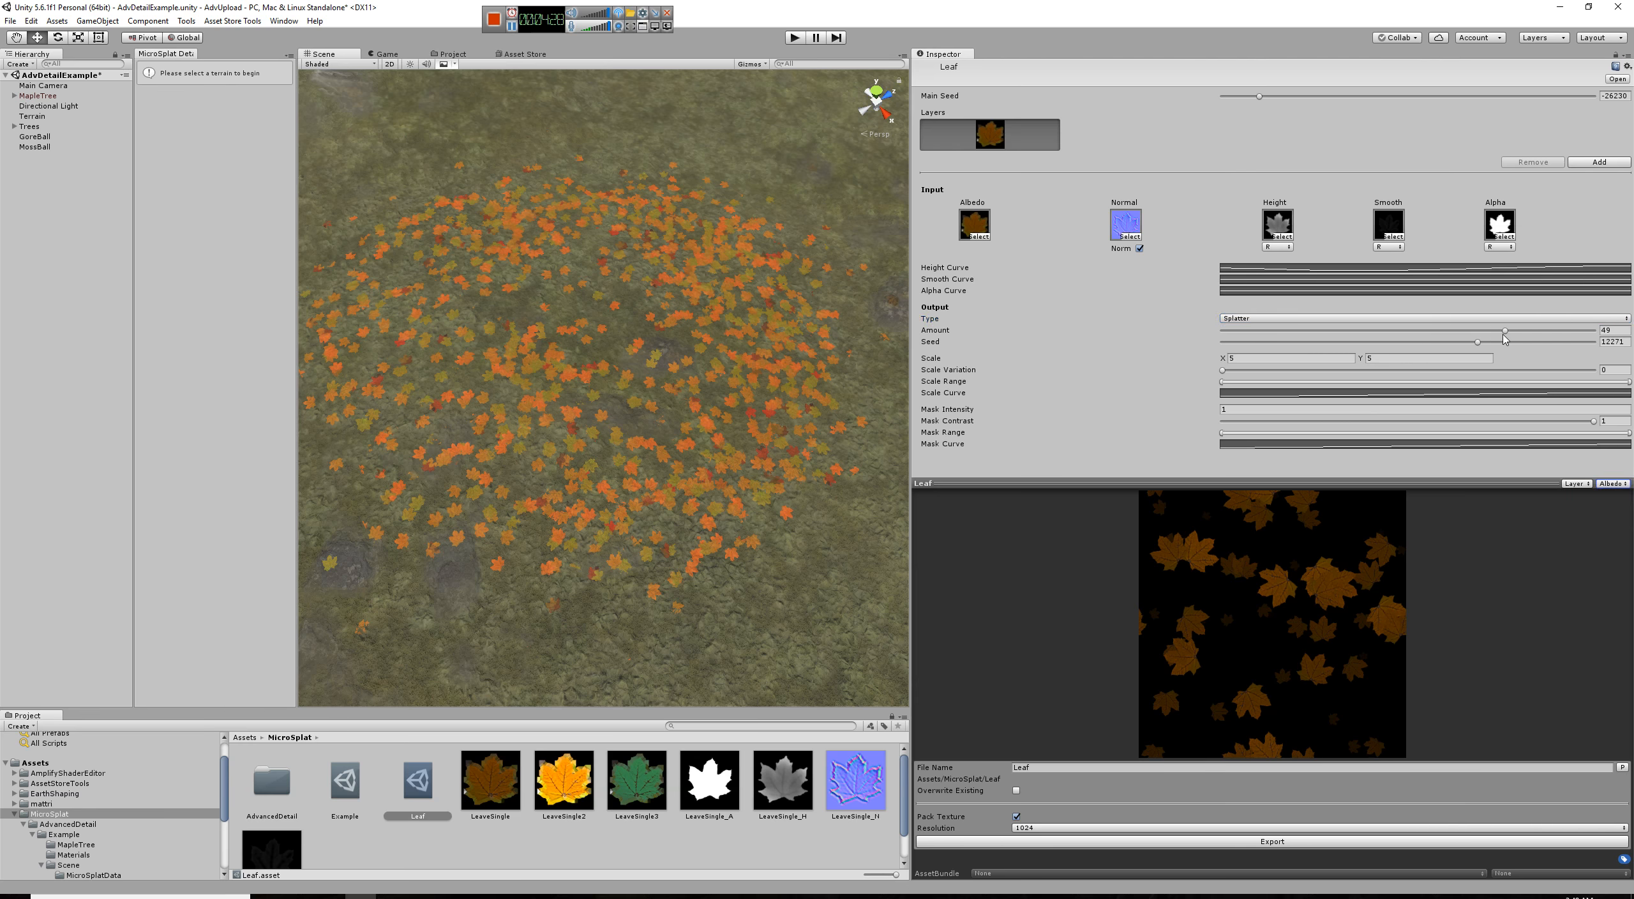
Step: Set the splatter Amount to 64 and Mask Contrast to 0.081, with a Scale Curve rising gently to about half height
left_click_drag(1504, 331, 1632, 338)
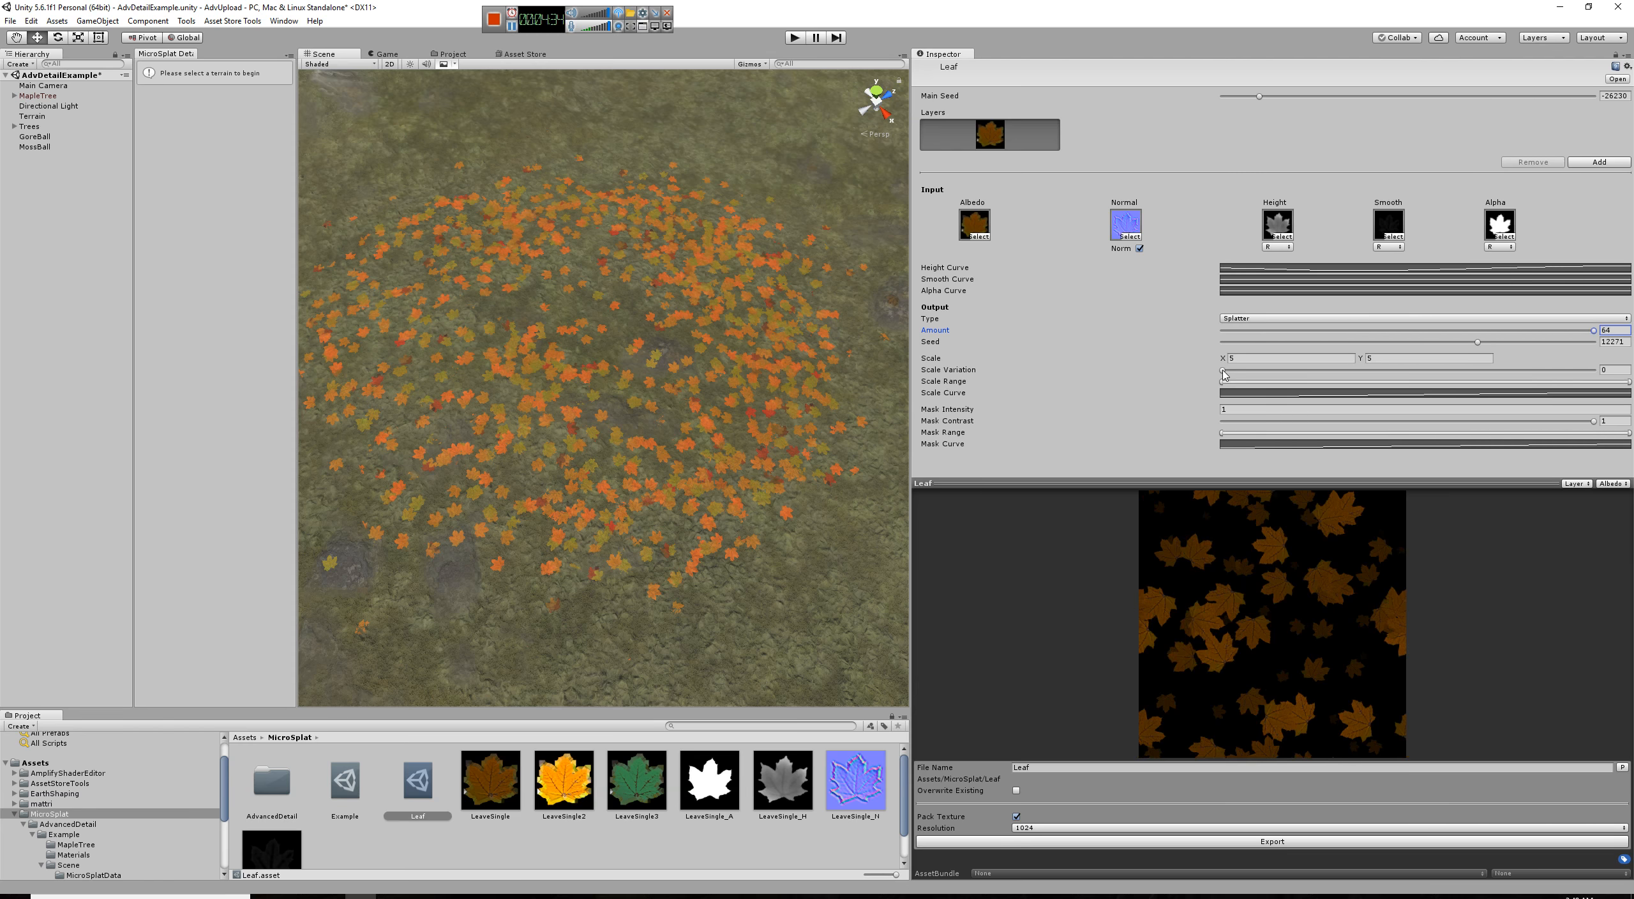
left_click(1231, 392)
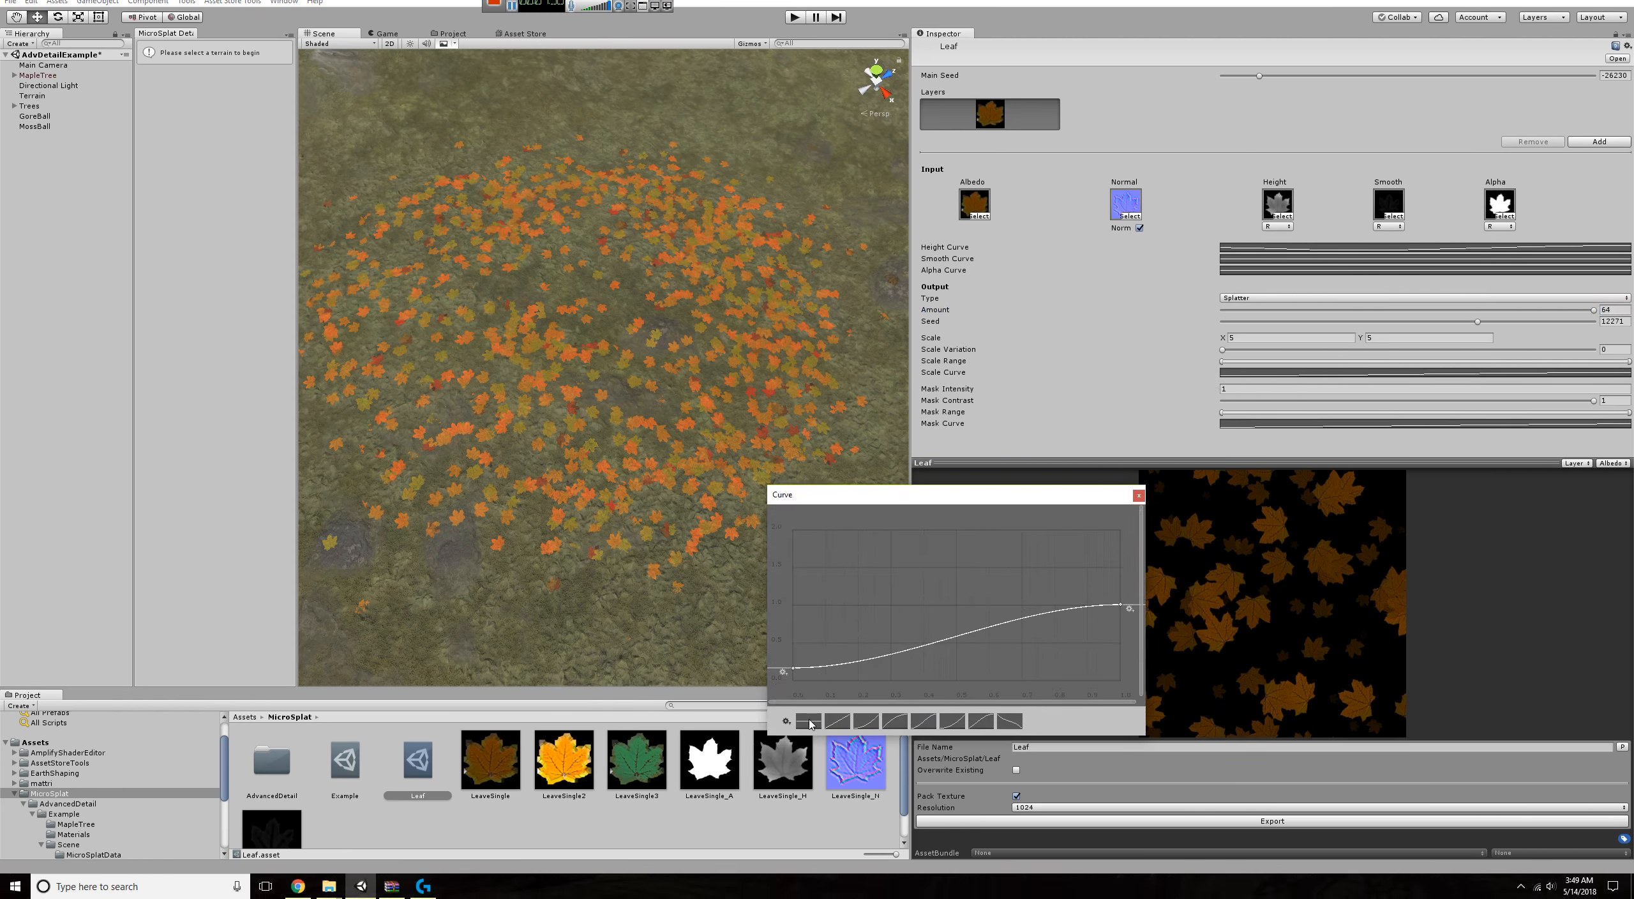
left_click(808, 720)
left_click_drag(865, 530, 792, 629)
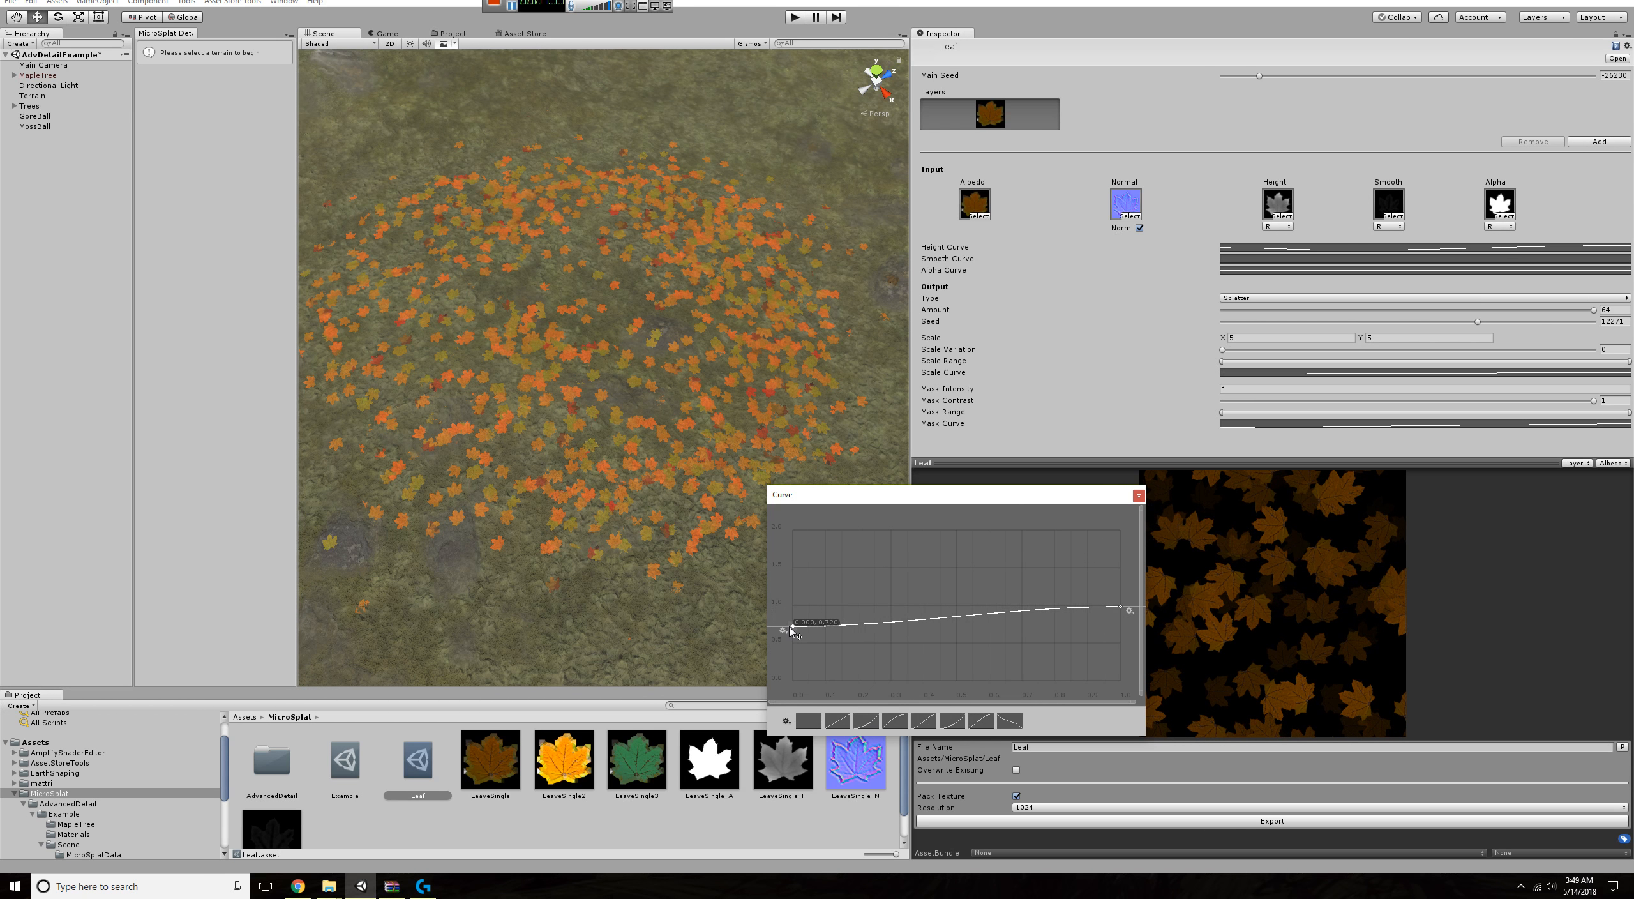
left_click(1138, 495)
left_click_drag(1594, 421, 1252, 435)
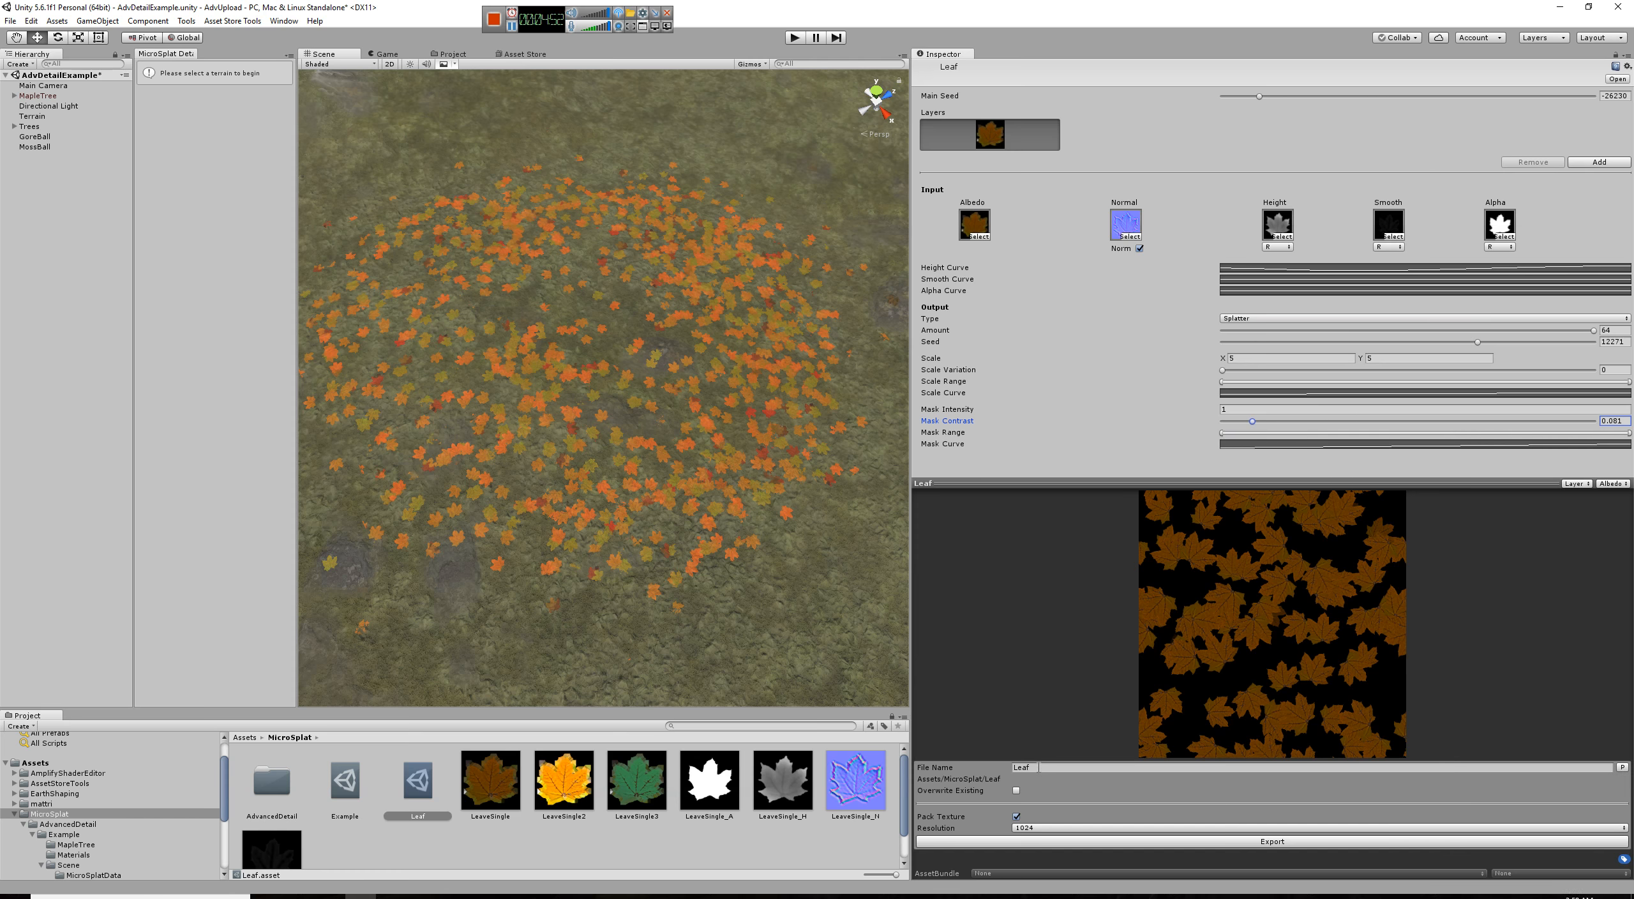
Step: Set the export options to overwrite existing files without packing textures, at a resolution of 1024
left_click(1016, 790)
left_click(1016, 817)
left_click(1078, 828)
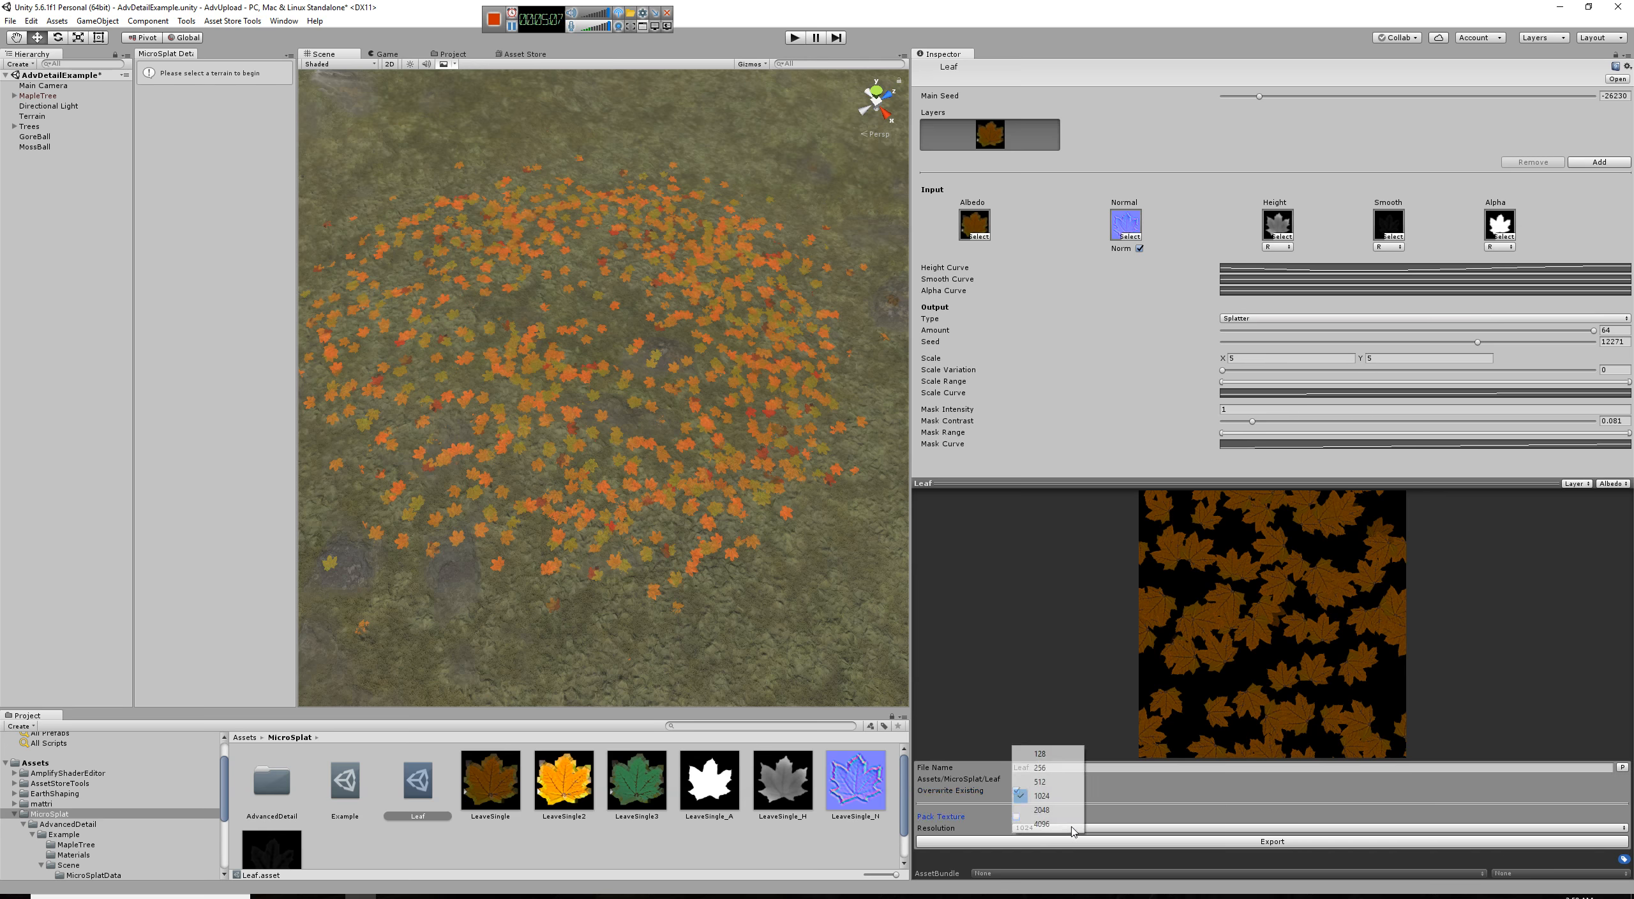
left_click(1058, 797)
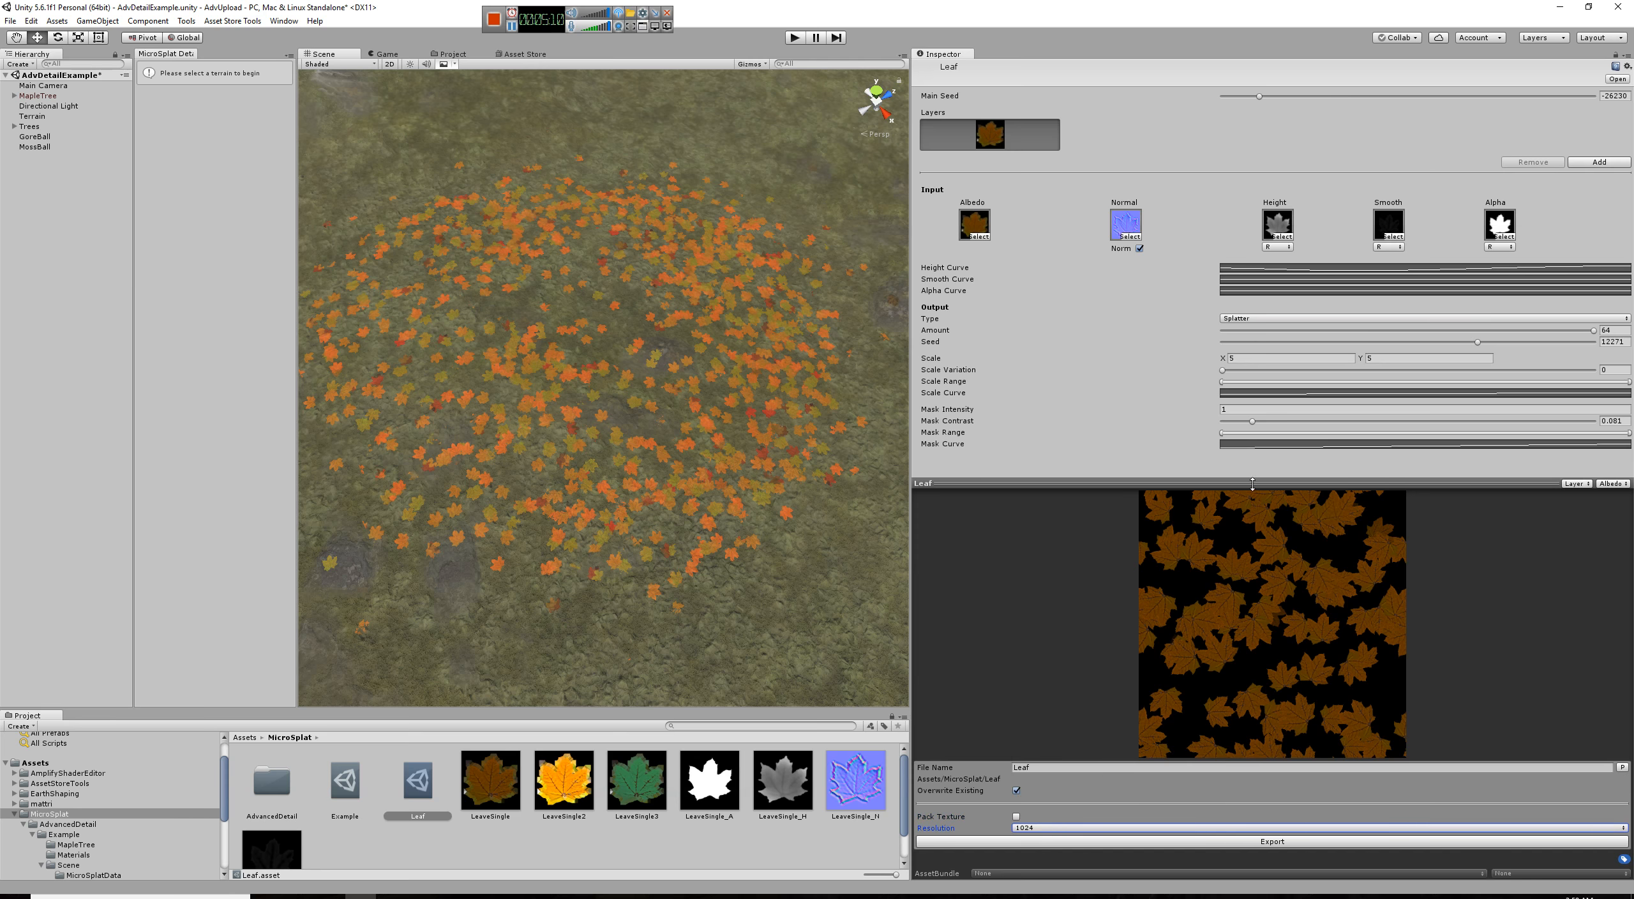
Step: Export the Leaf layer's separate texture maps at the 1024 resolution
left_click_drag(1252, 483, 1270, 554)
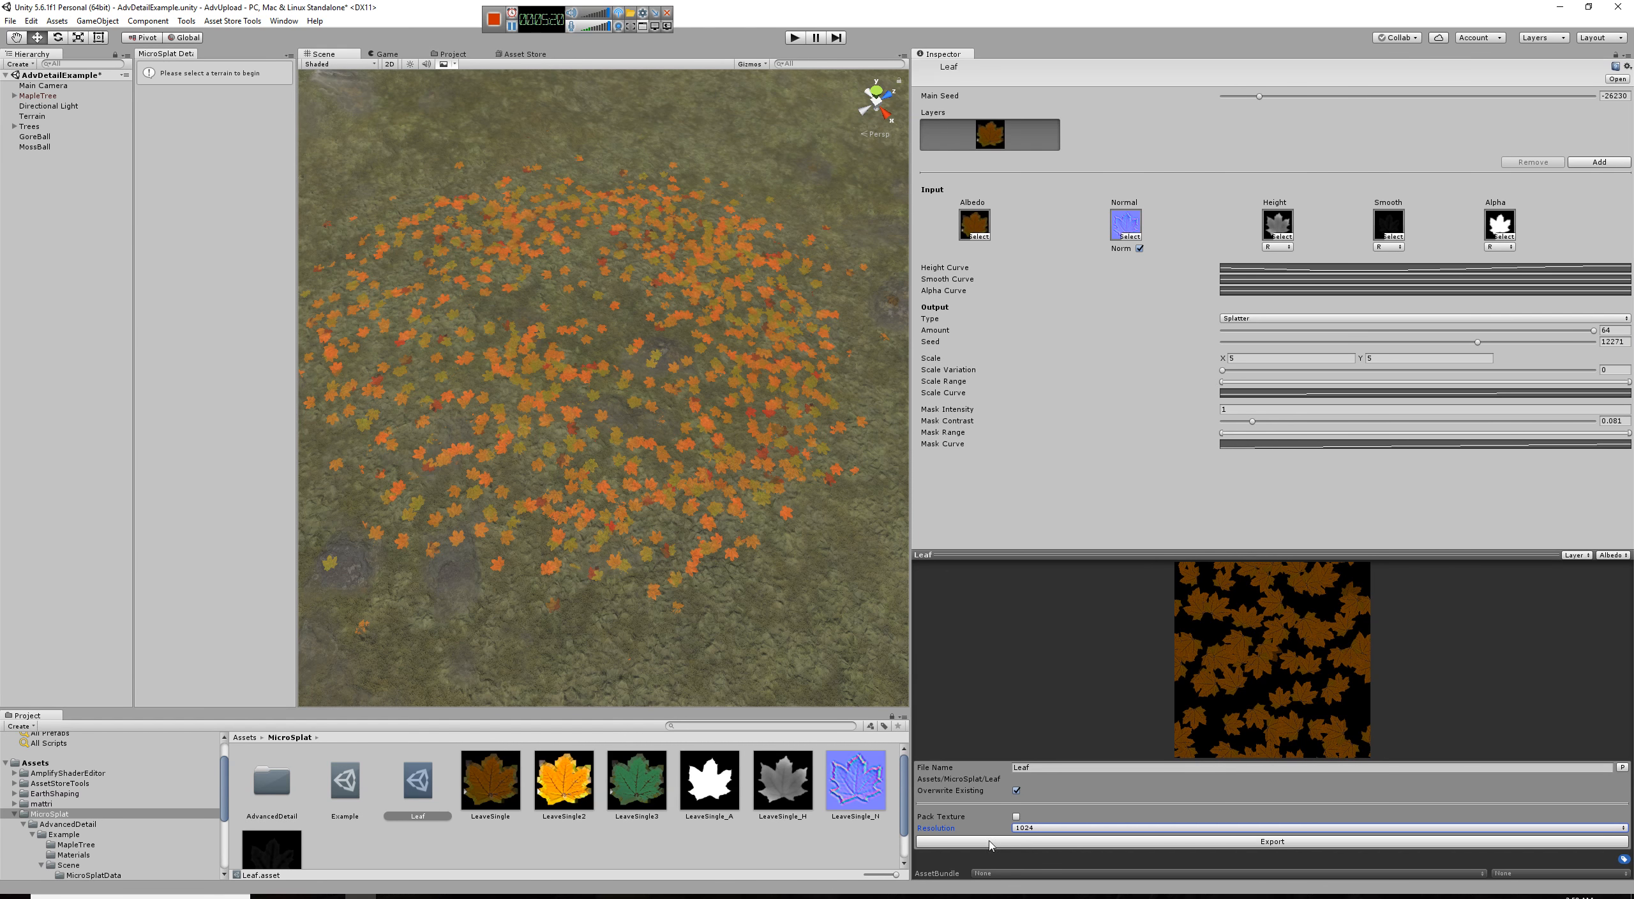
left_click(1039, 828)
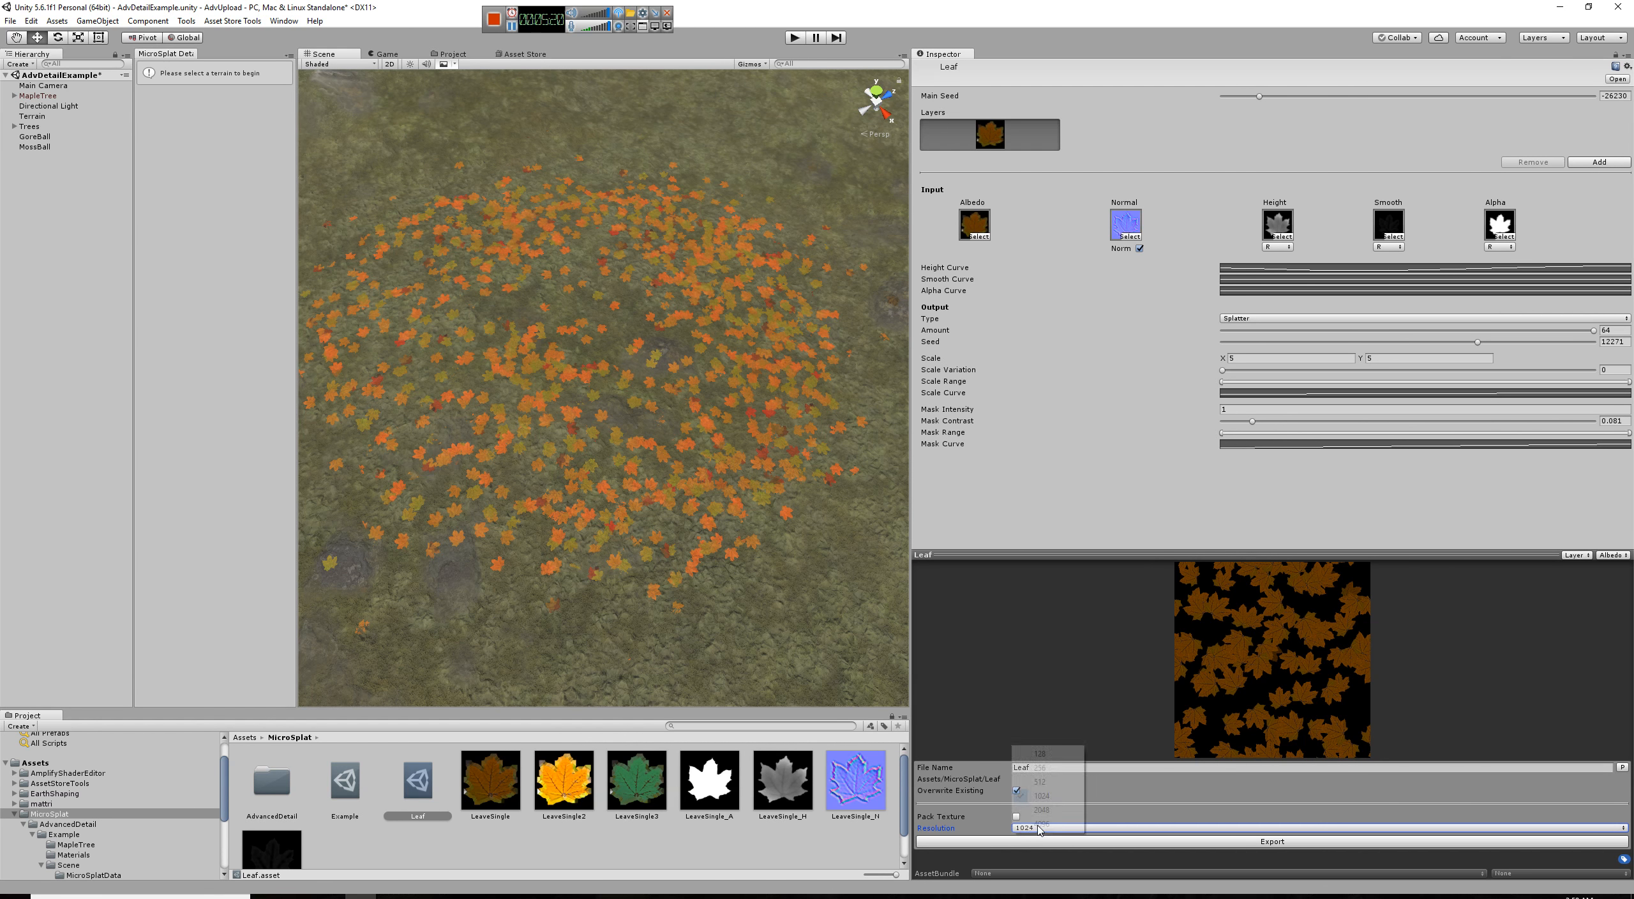
left_click(1062, 797)
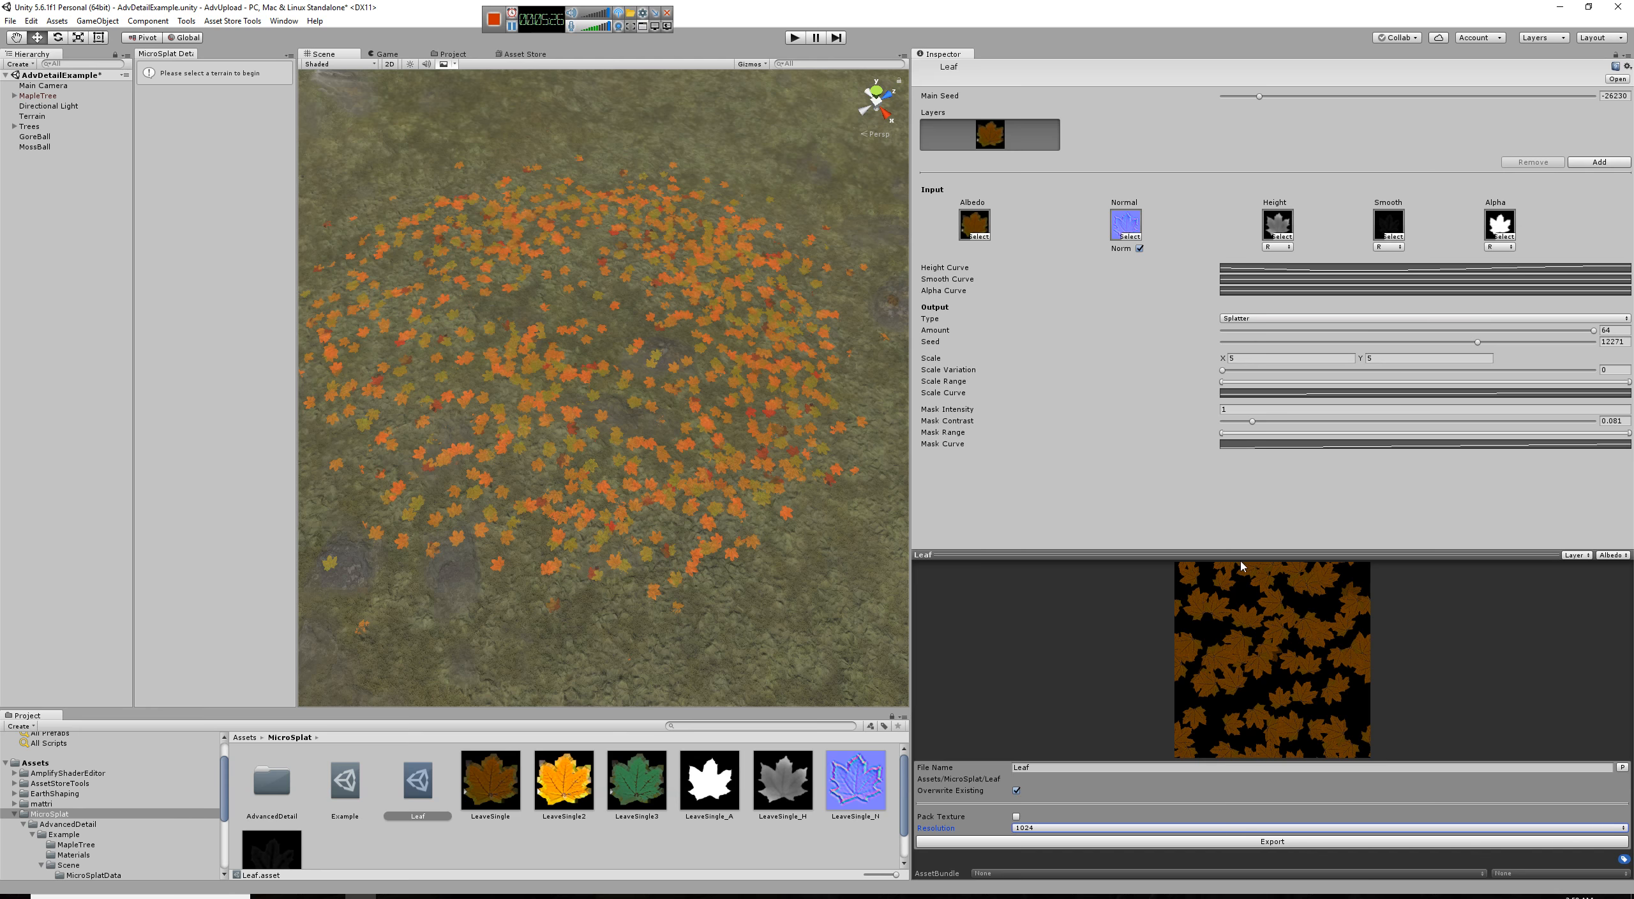
left_click(1301, 842)
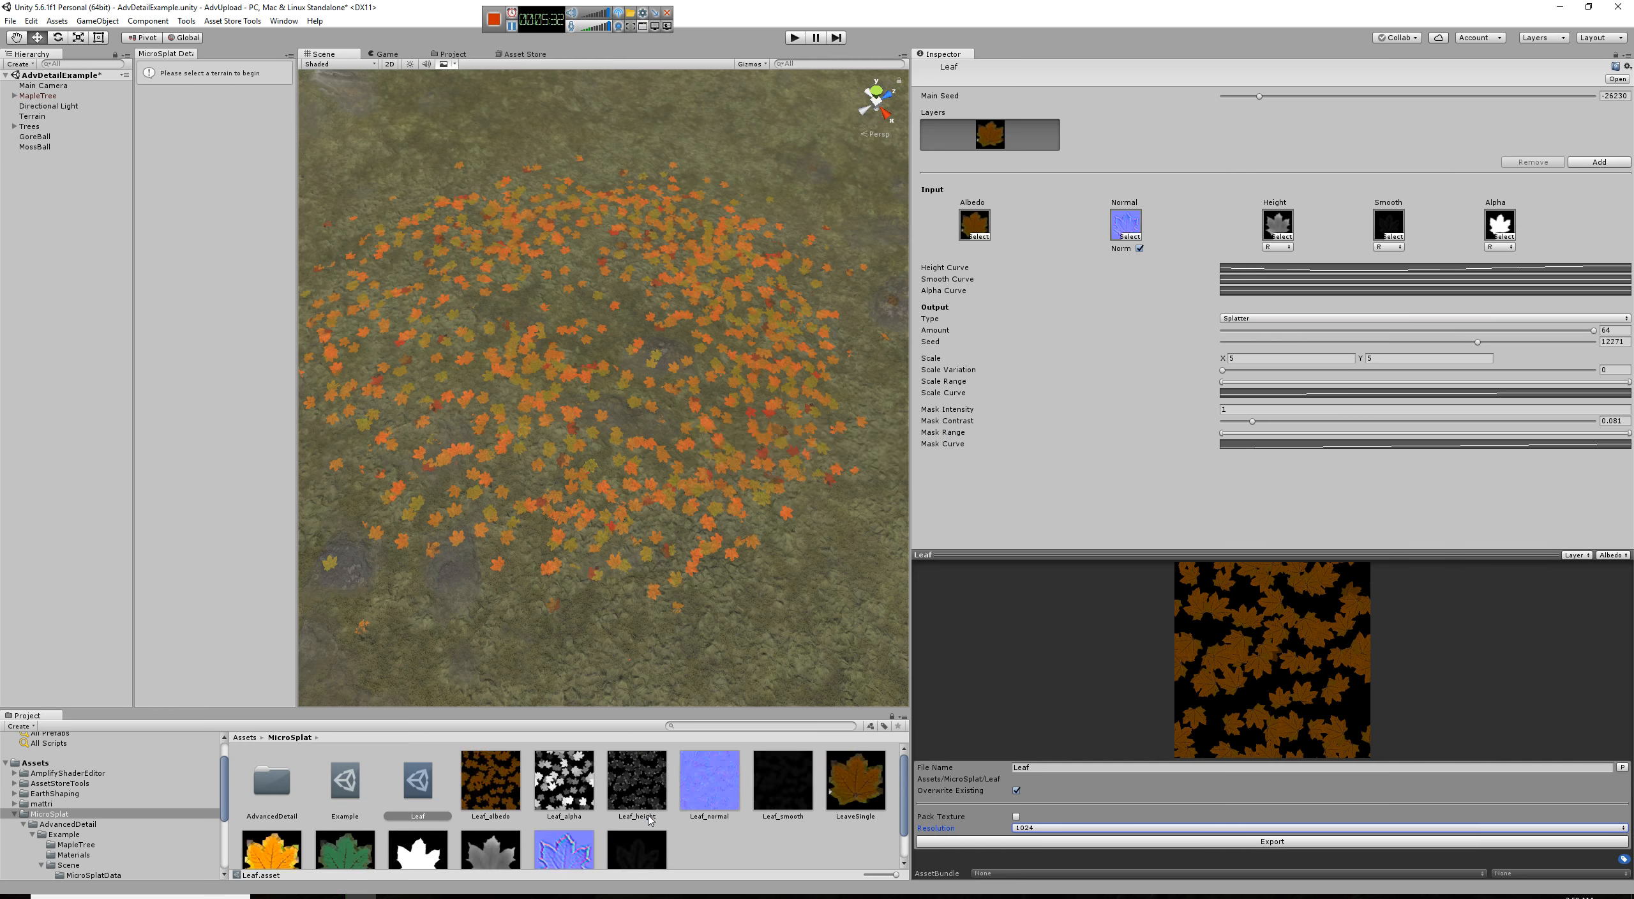
Step: Examine the exported Leaf albedo, alpha, height, normal and smooth textures in the MicroSplat folder
scroll(647, 821, "down", 1)
scroll(551, 814, "up", 1)
left_click(493, 791)
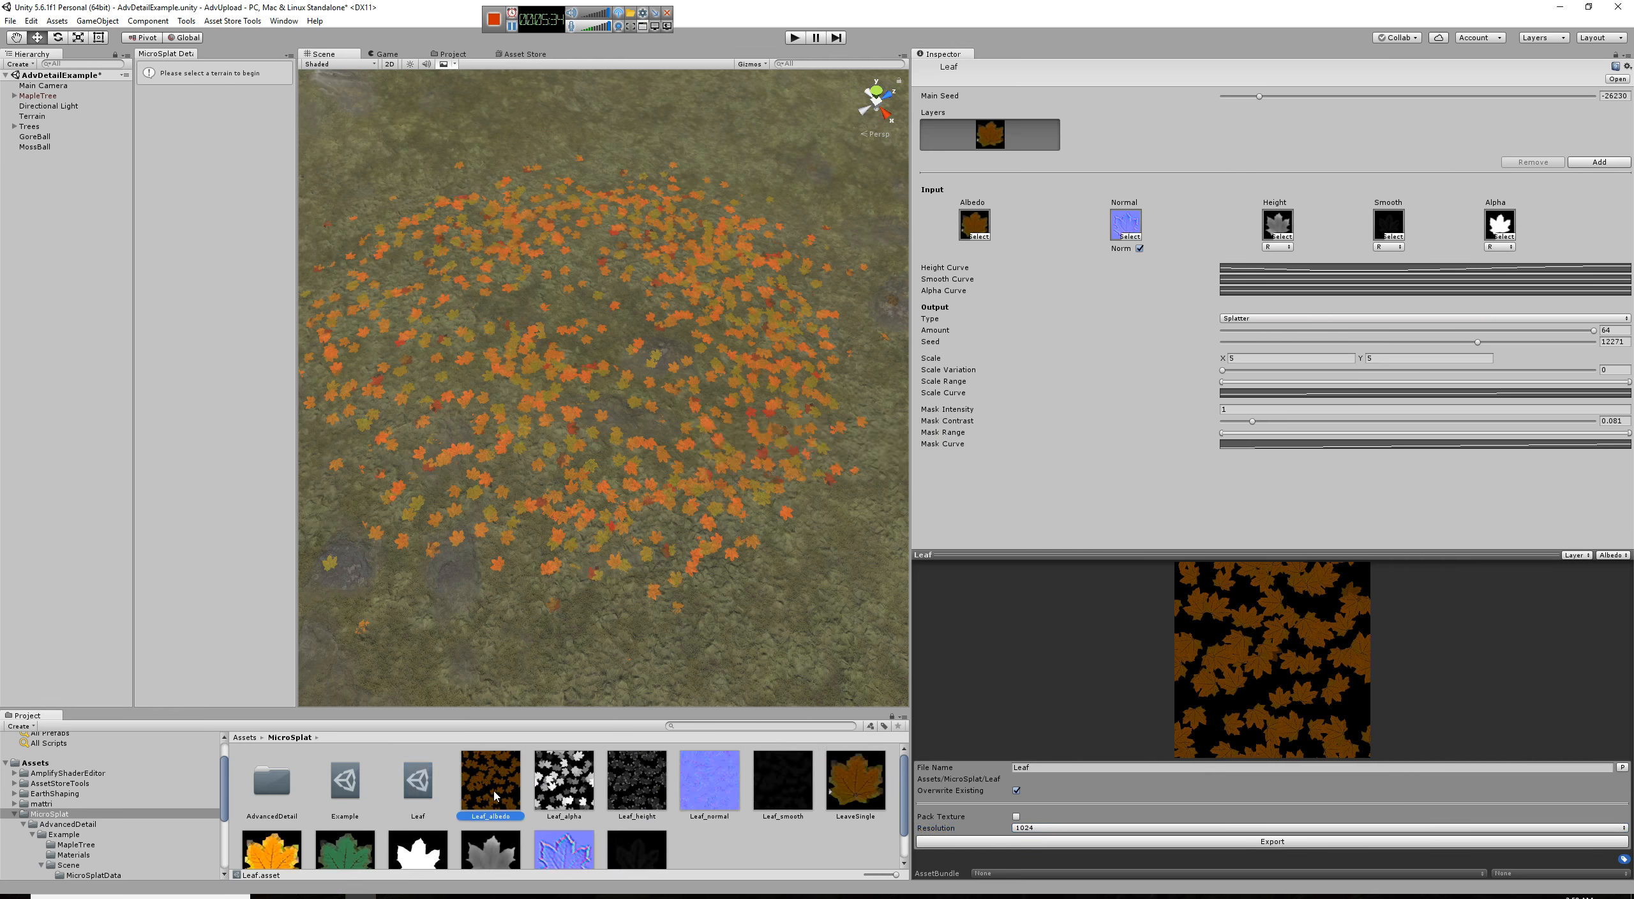
left_click(567, 786)
left_click(637, 784)
left_click(709, 784)
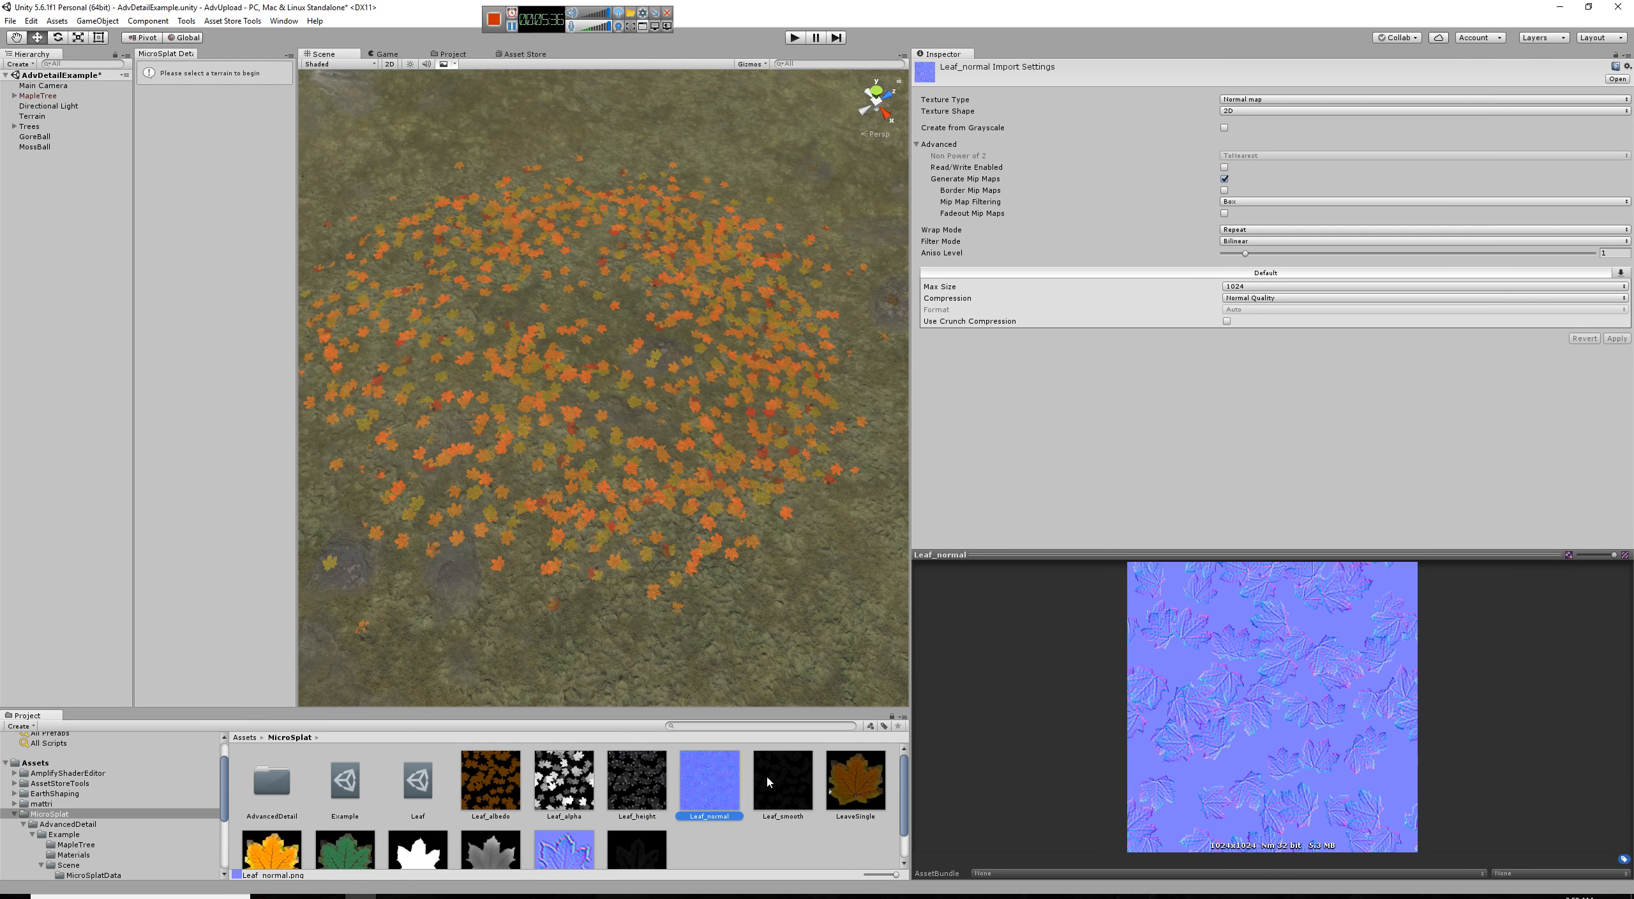
left_click(790, 782)
left_click(855, 781)
left_click(784, 782)
left_click(709, 783)
left_click(637, 786)
left_click(568, 800)
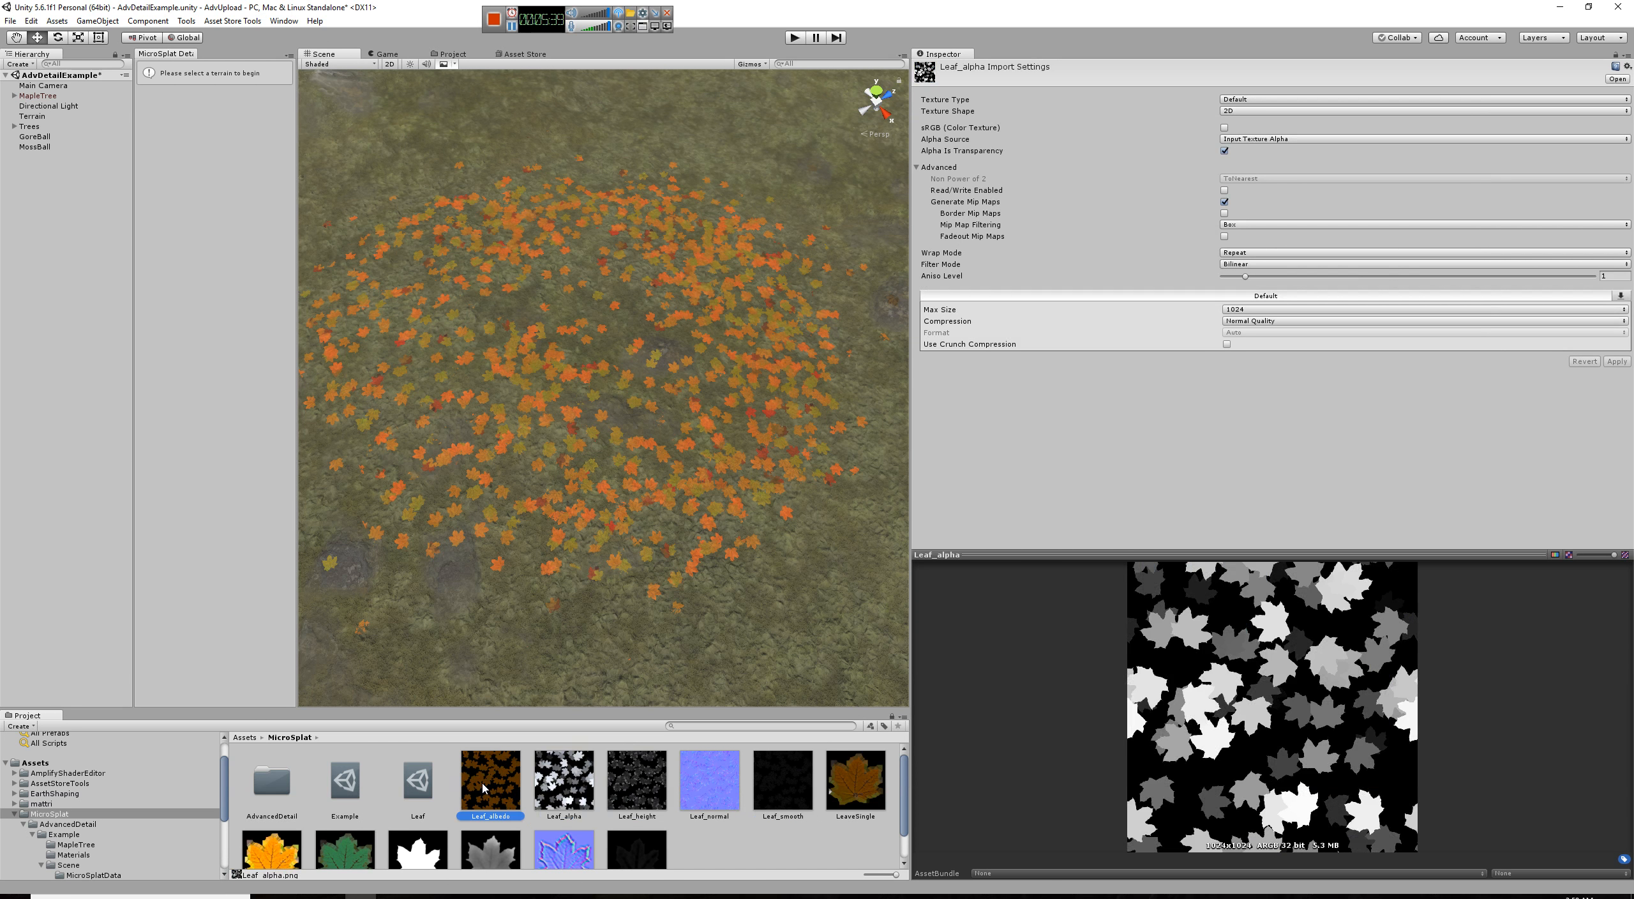
Step: Enable Pack Texture on the Leaf asset and export its packed textures
left_click(441, 786)
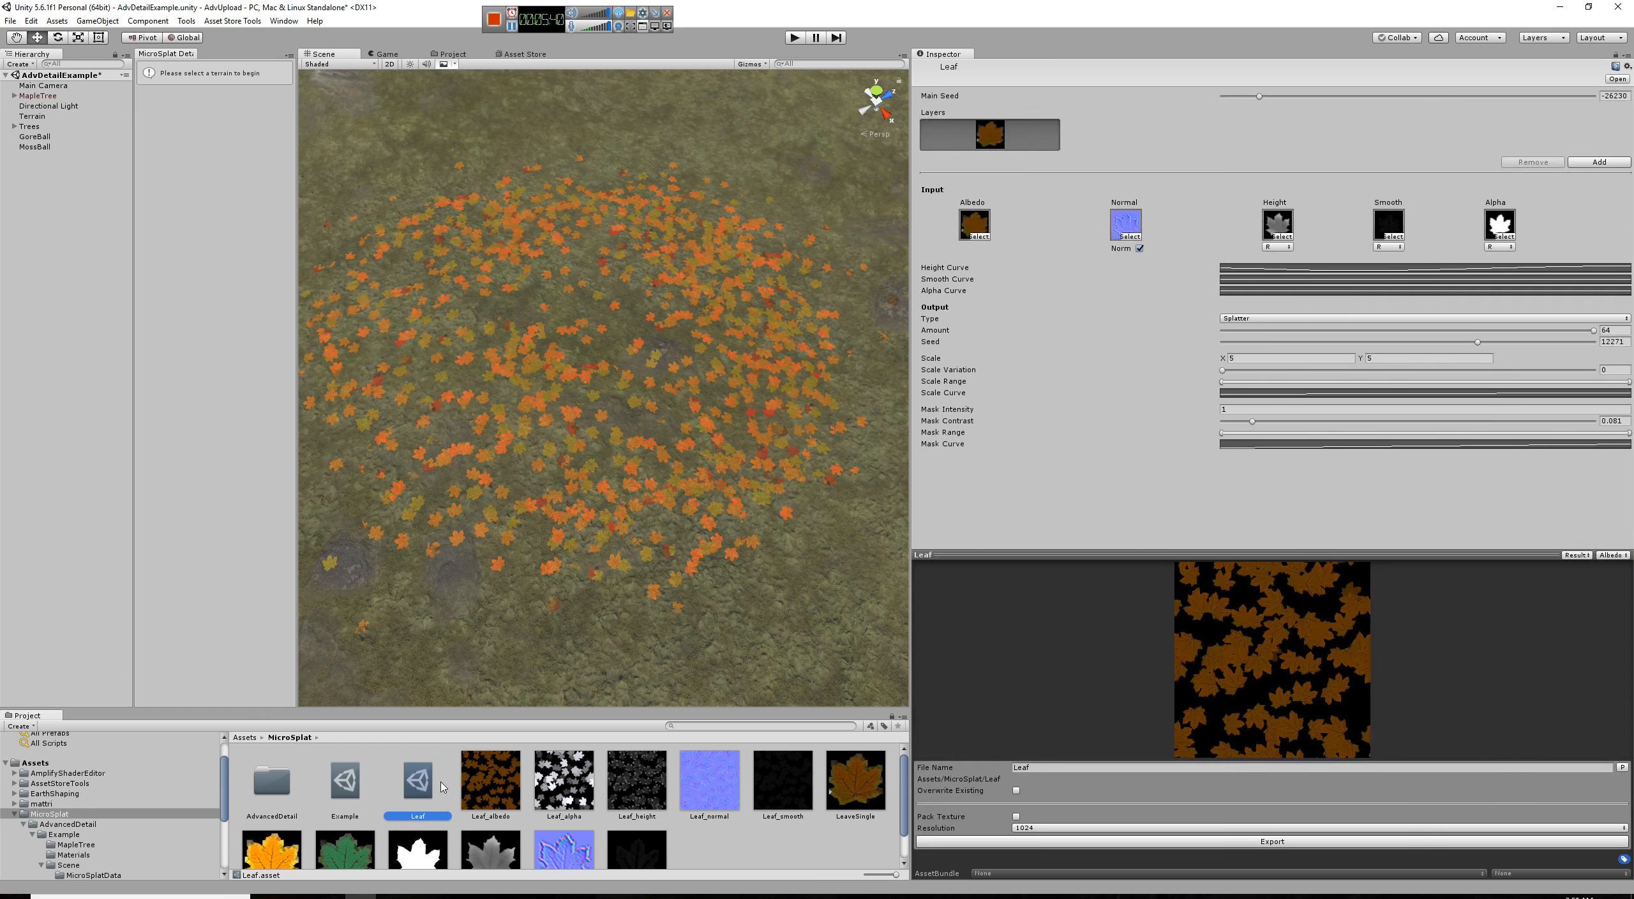
left_click(1016, 816)
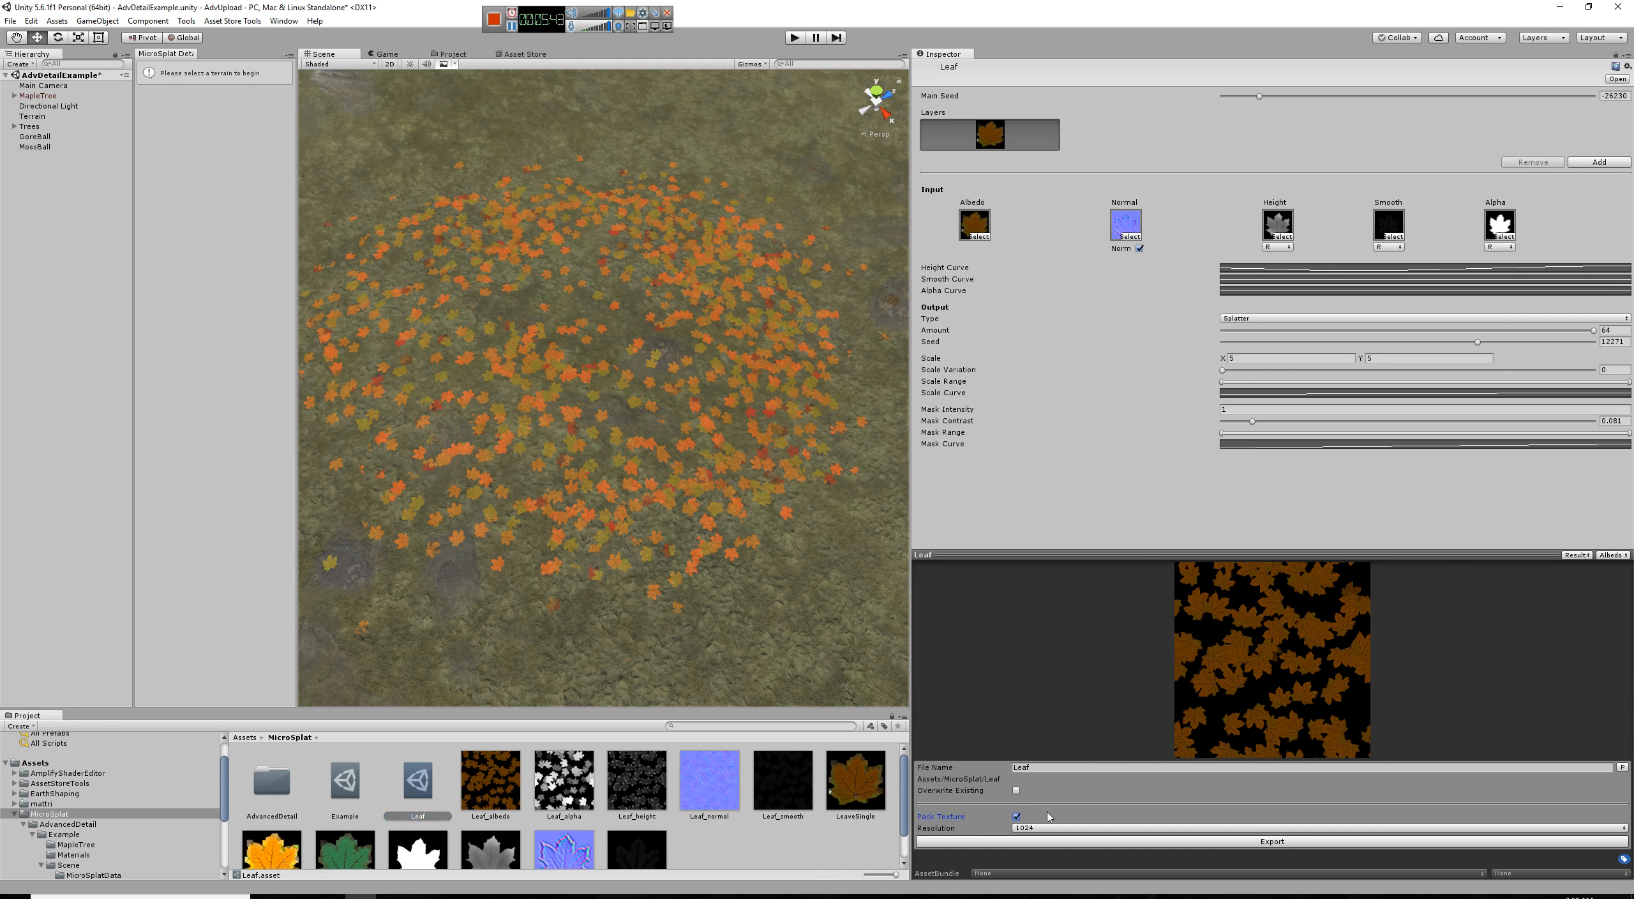
left_click(1277, 843)
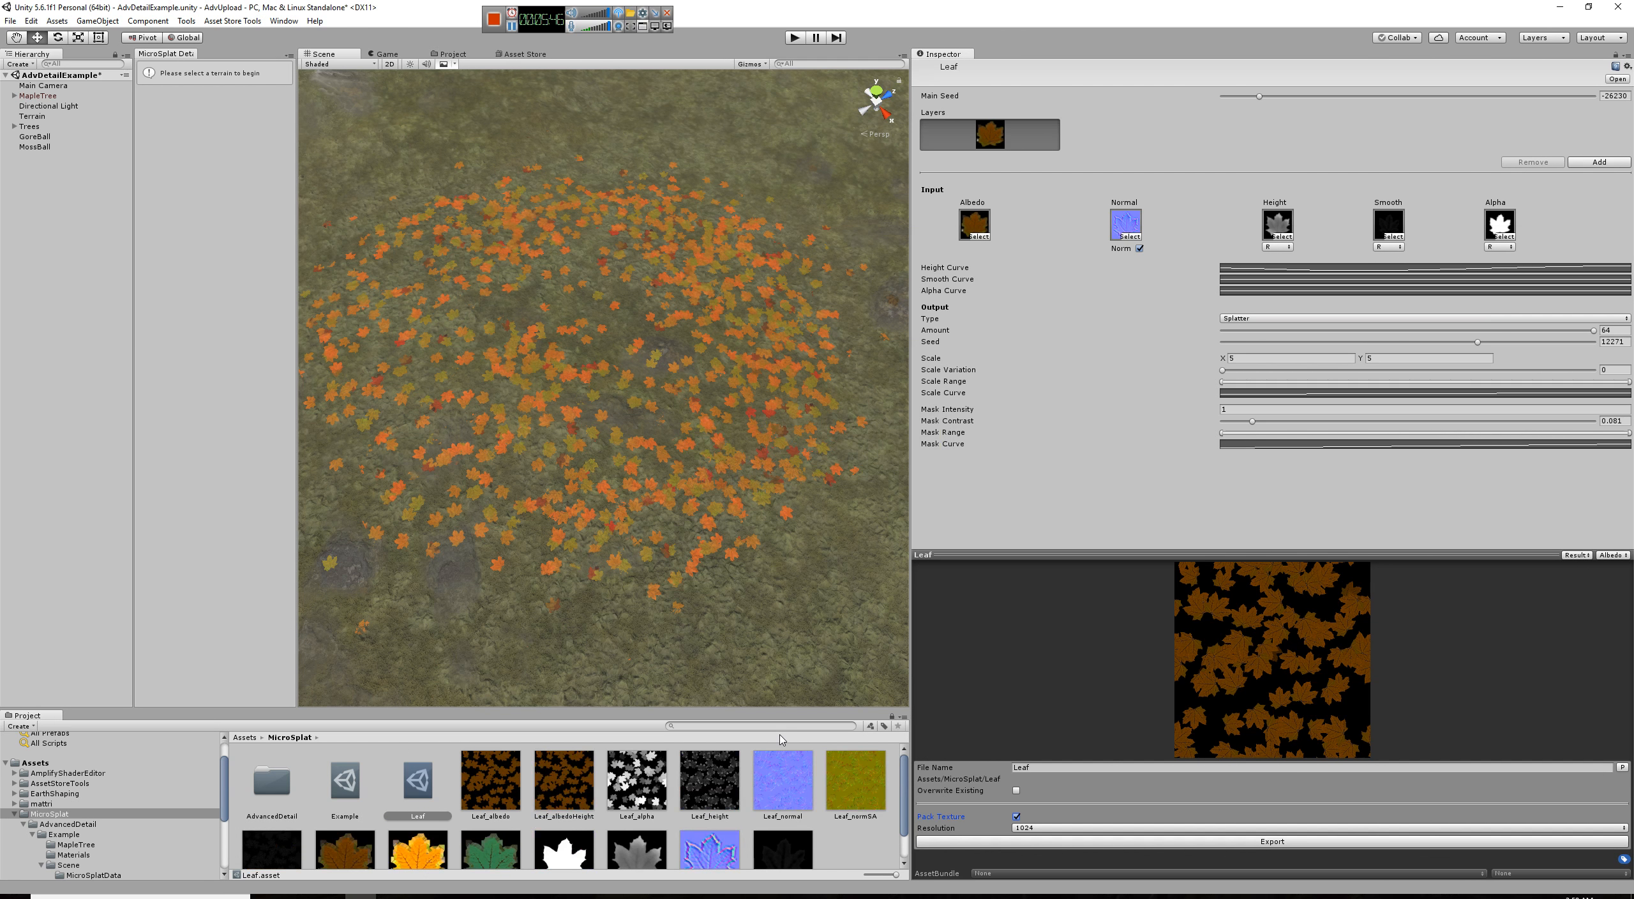
Step: Look through the exported files in the MicroSplat folder and inspect the packed Leaf_normSA texture
scroll(773, 760, "down", 1)
scroll(772, 759, "up", 1)
scroll(773, 759, "down", 1)
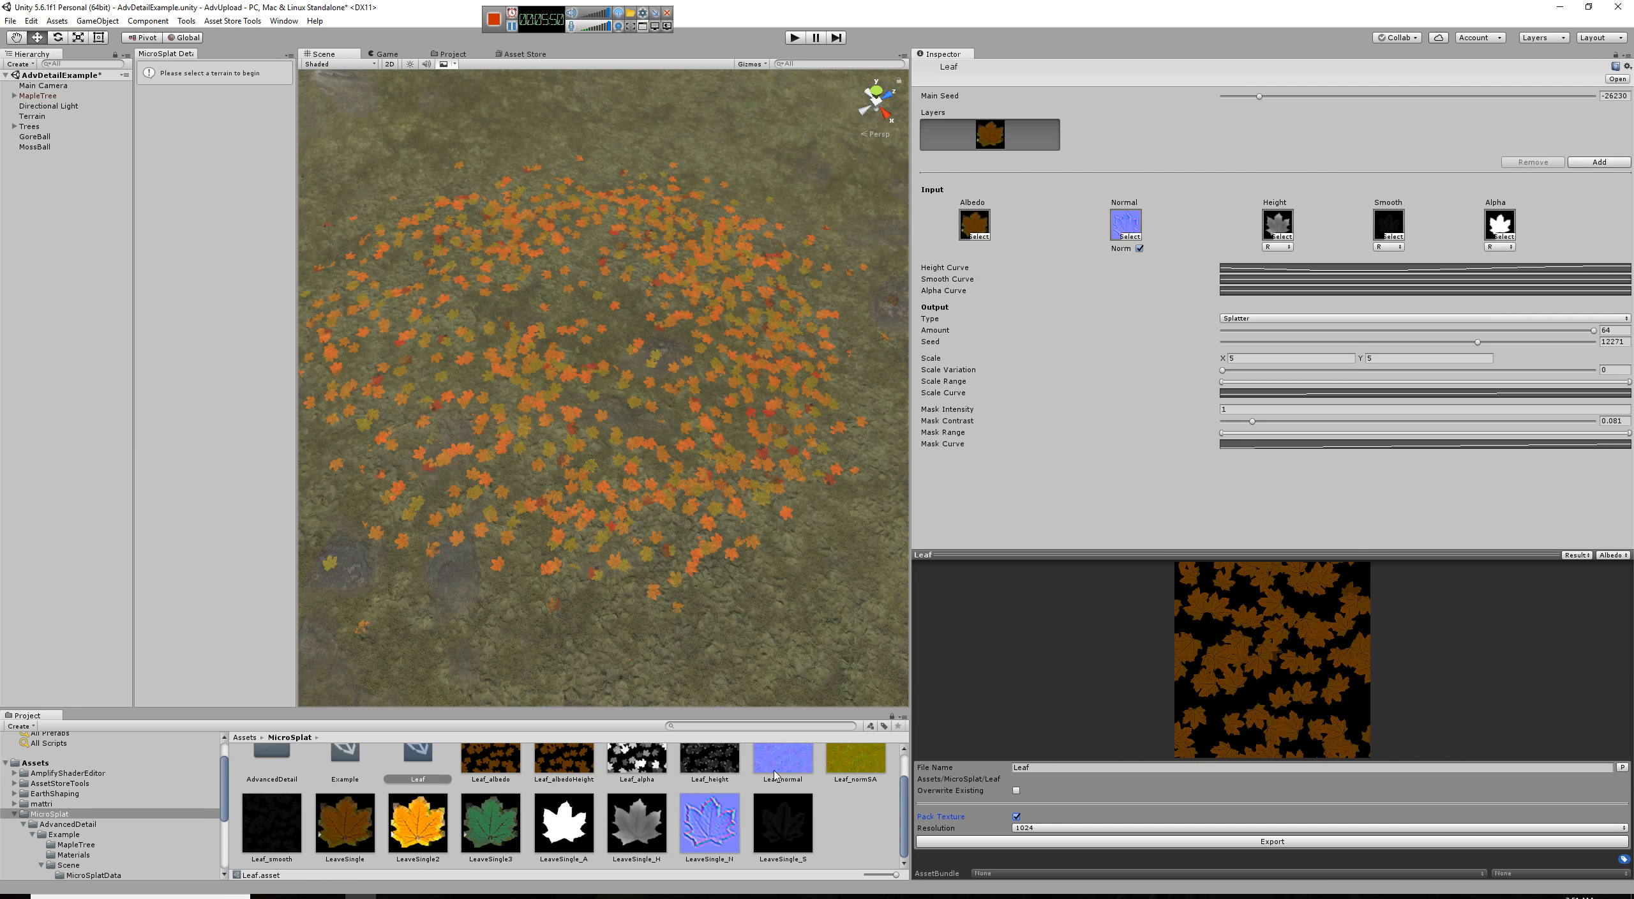
left_click_drag(705, 709, 747, 499)
left_click(865, 574)
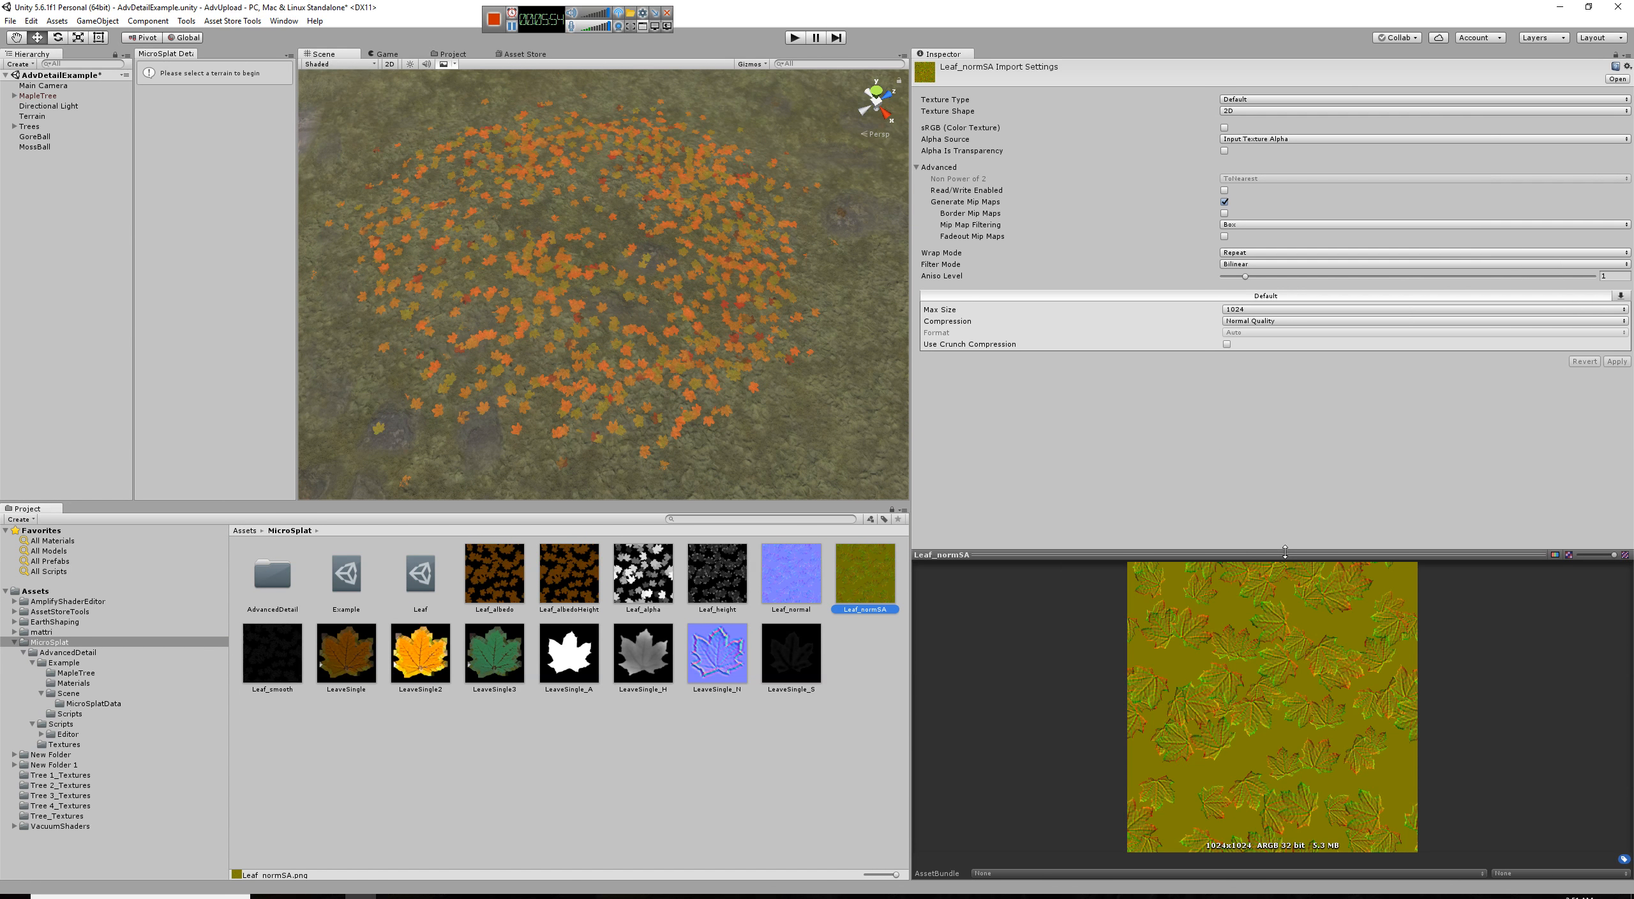
Step: Enlarge the Leaf_normSA preview, and open the Example asset in a wider inspector with its preview showing single layers
left_click_drag(1285, 552, 1299, 382)
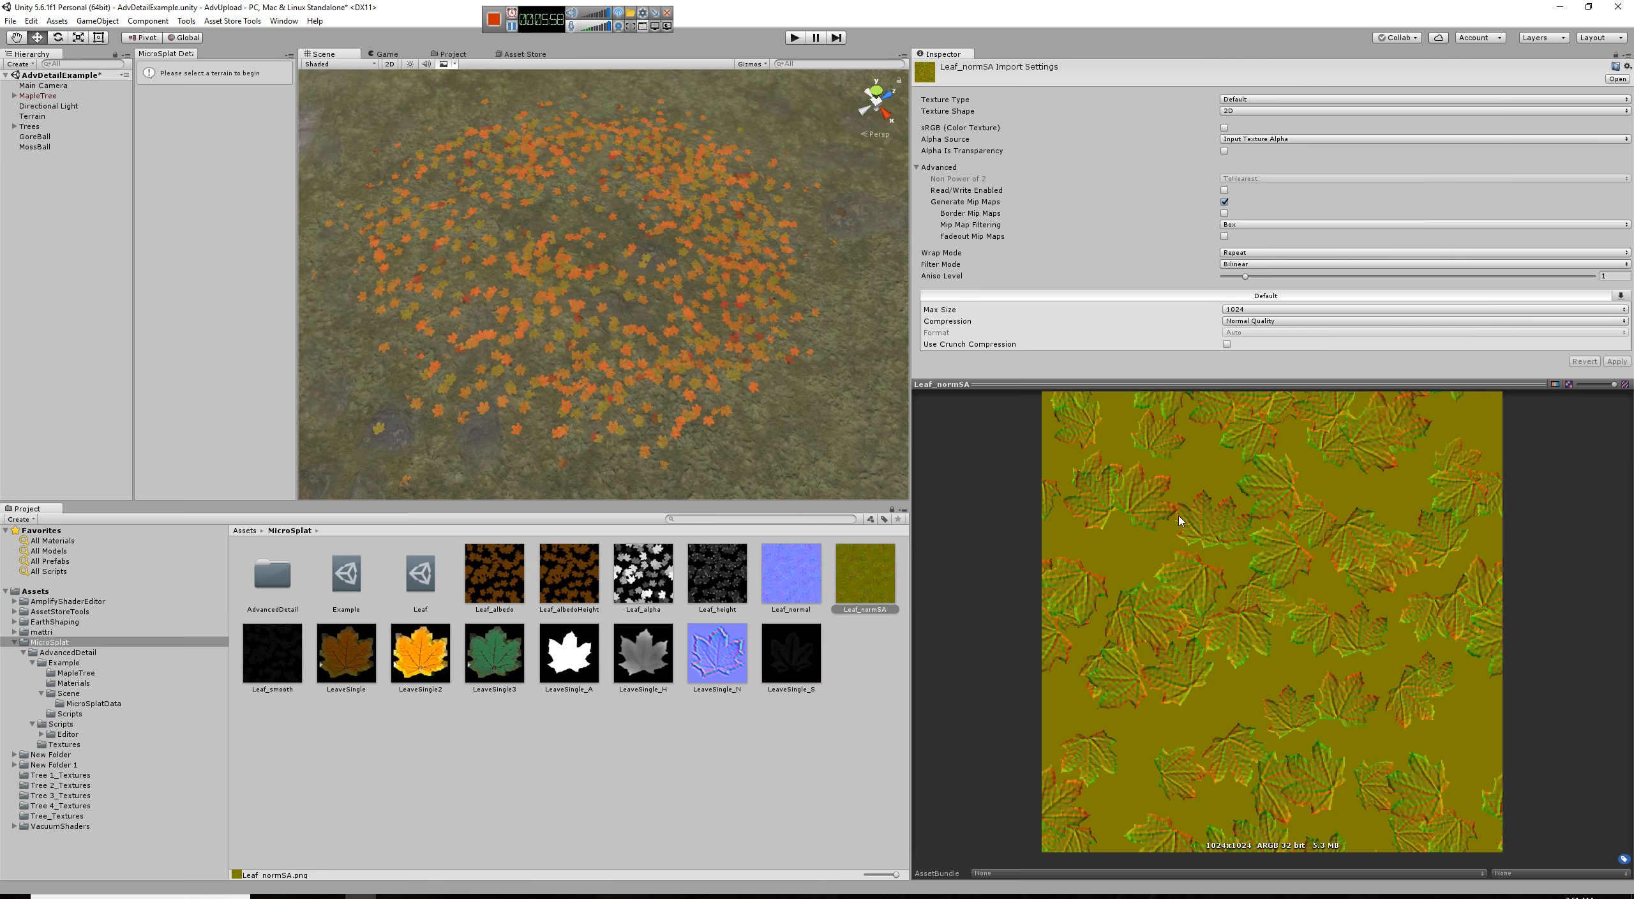
left_click(377, 584)
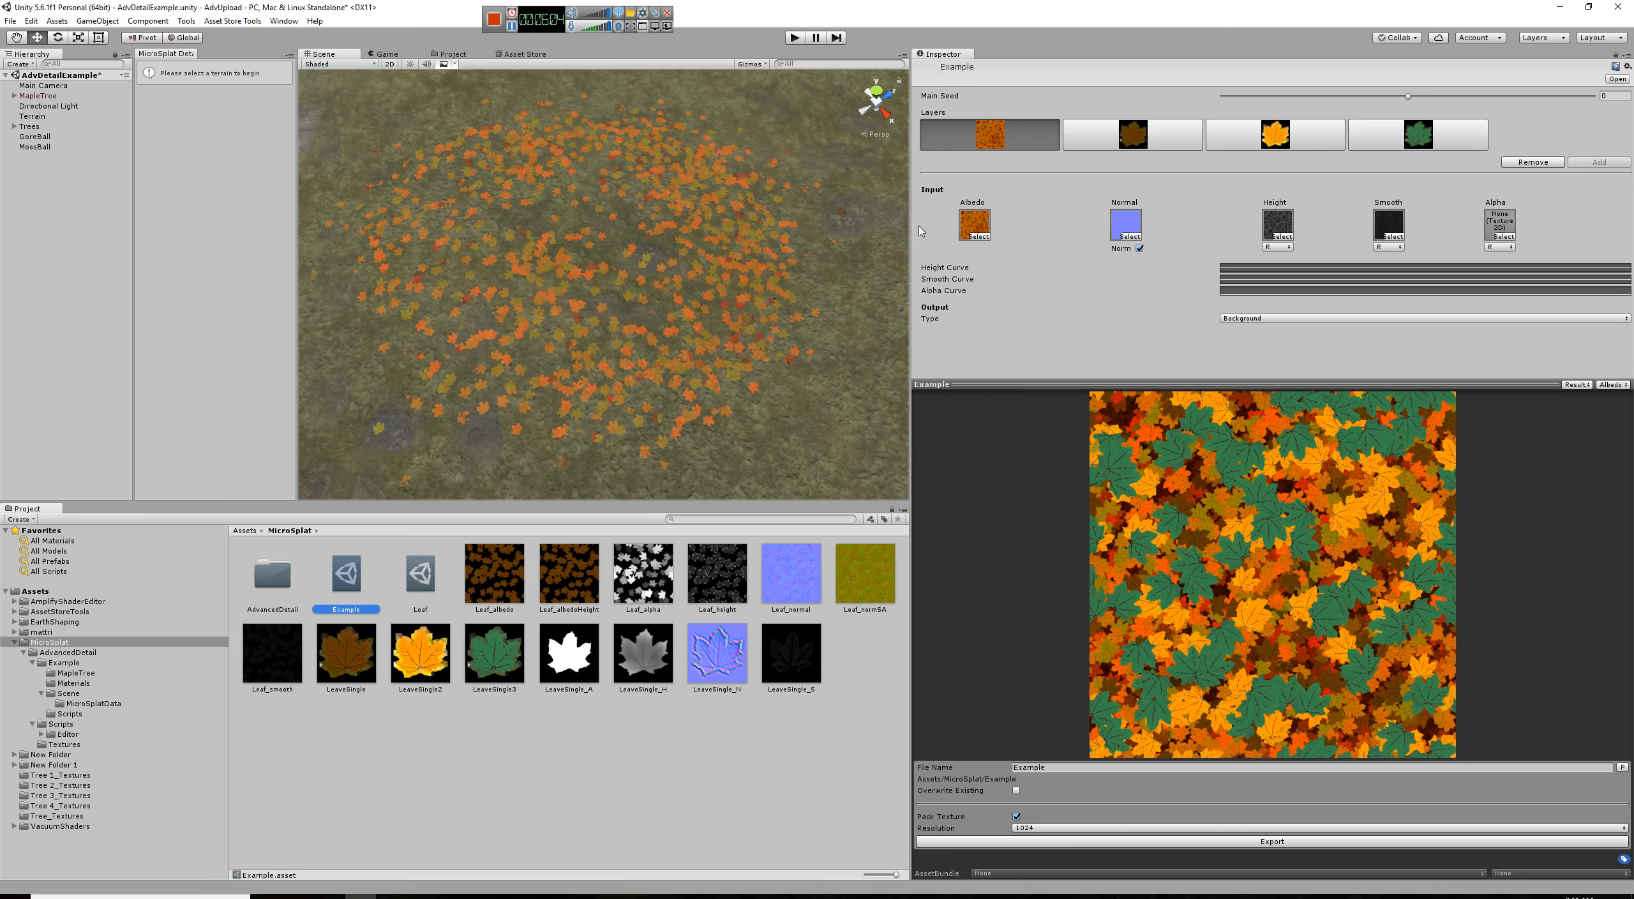
left_click_drag(911, 231, 735, 230)
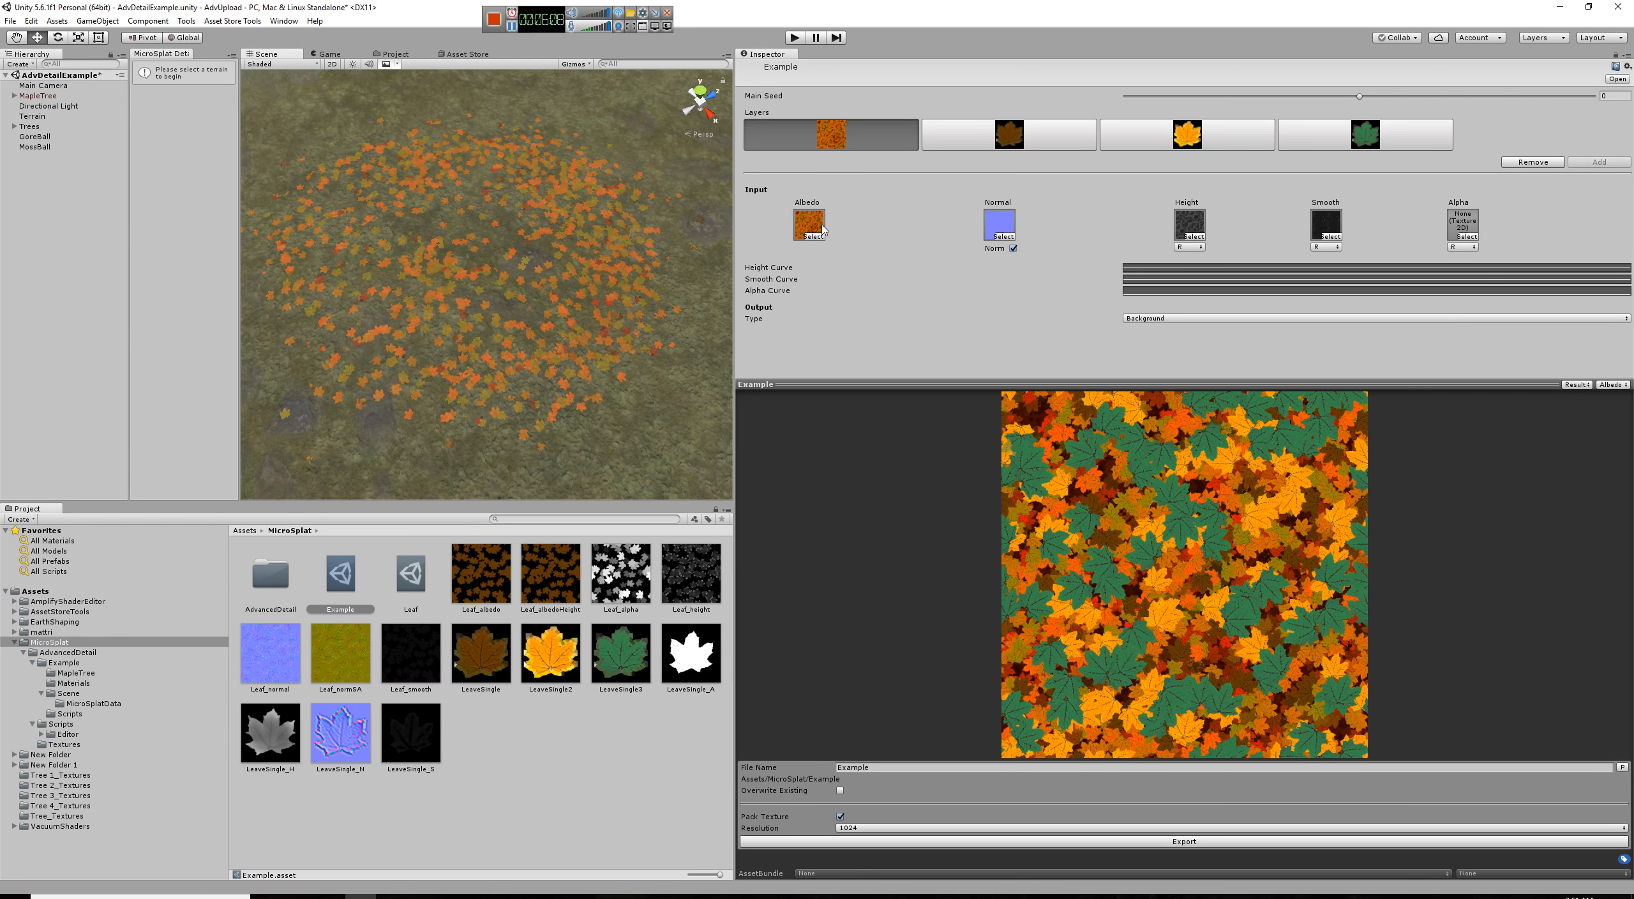
left_click_drag(1122, 384, 1123, 405)
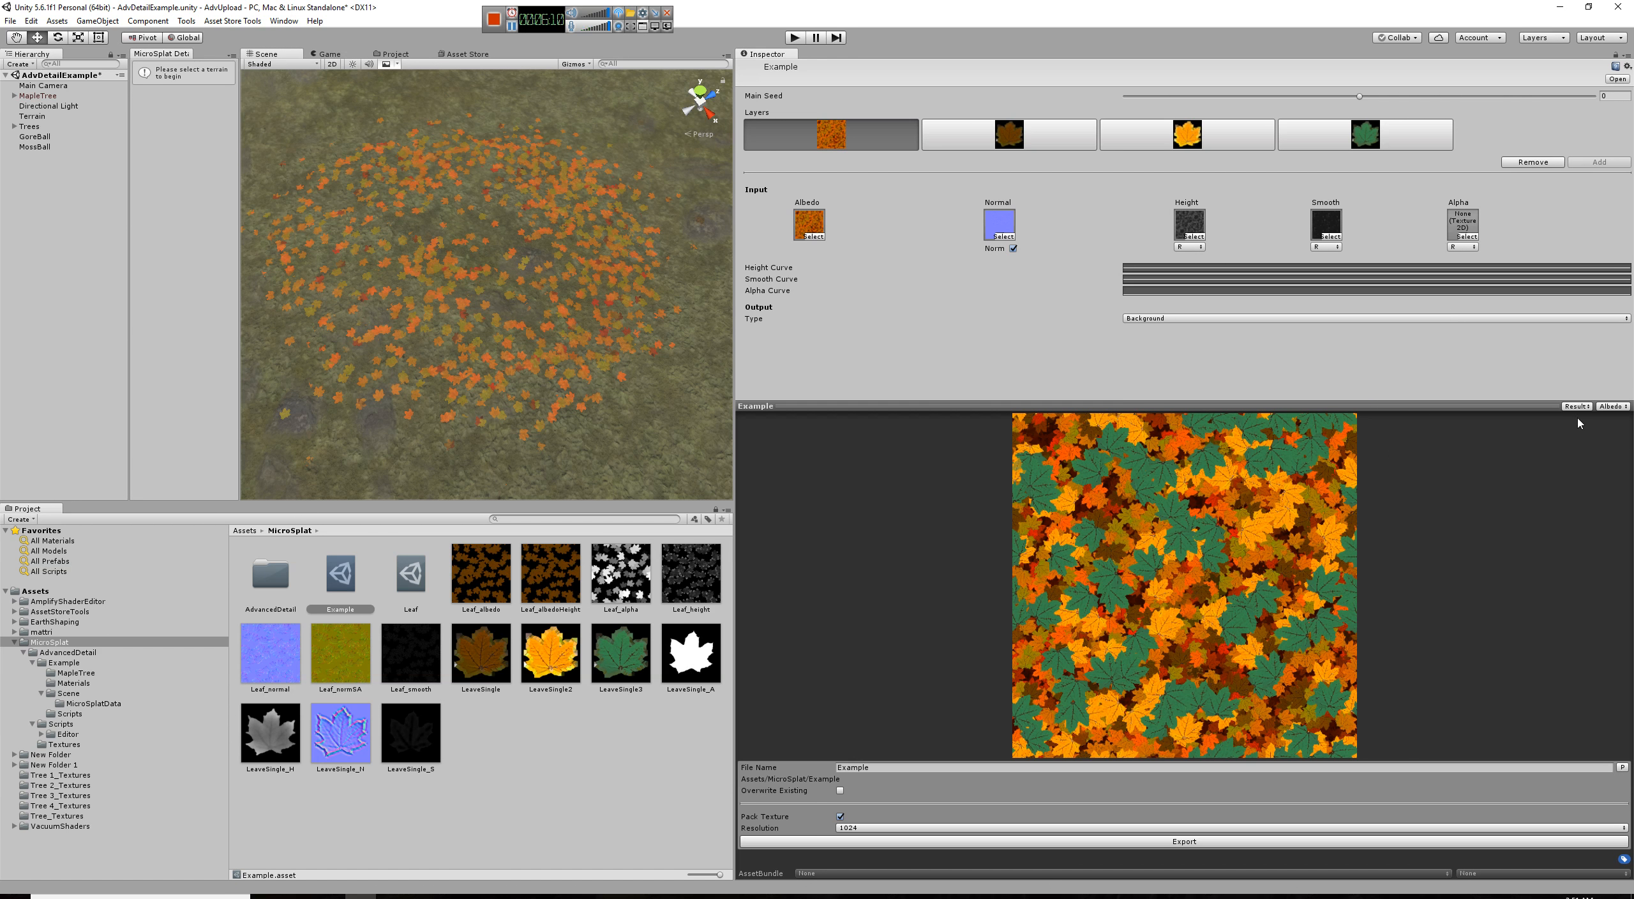
left_click(1576, 406)
left_click(1591, 436)
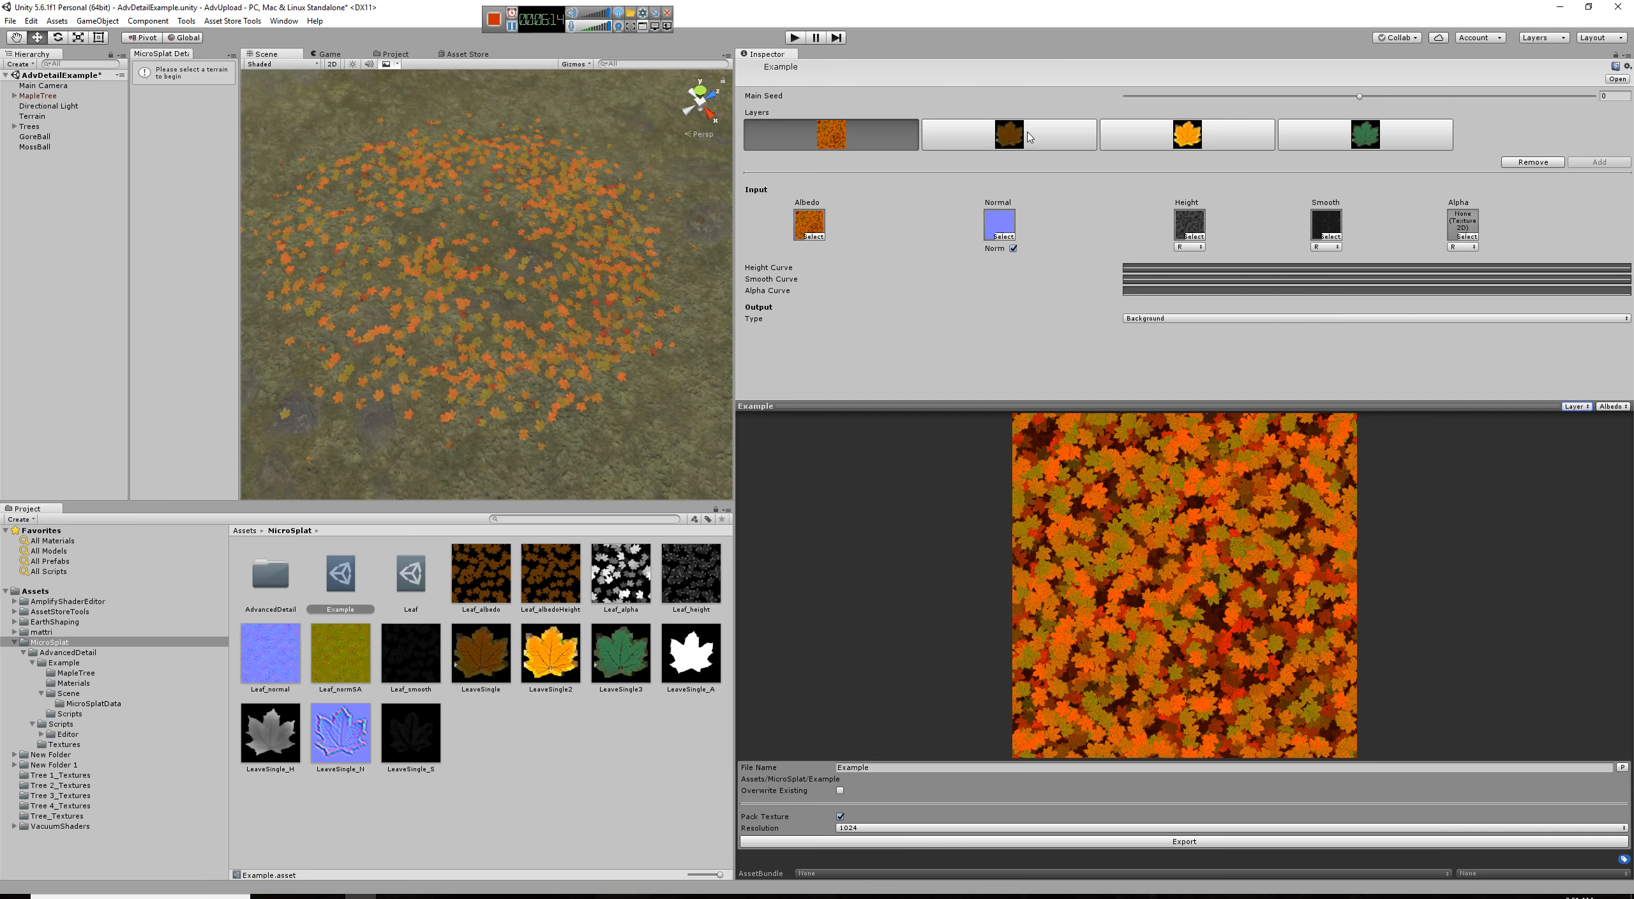
Step: Examine the brown, orange and green leaf layers and the background layer of the Example asset one by one
left_click(1010, 137)
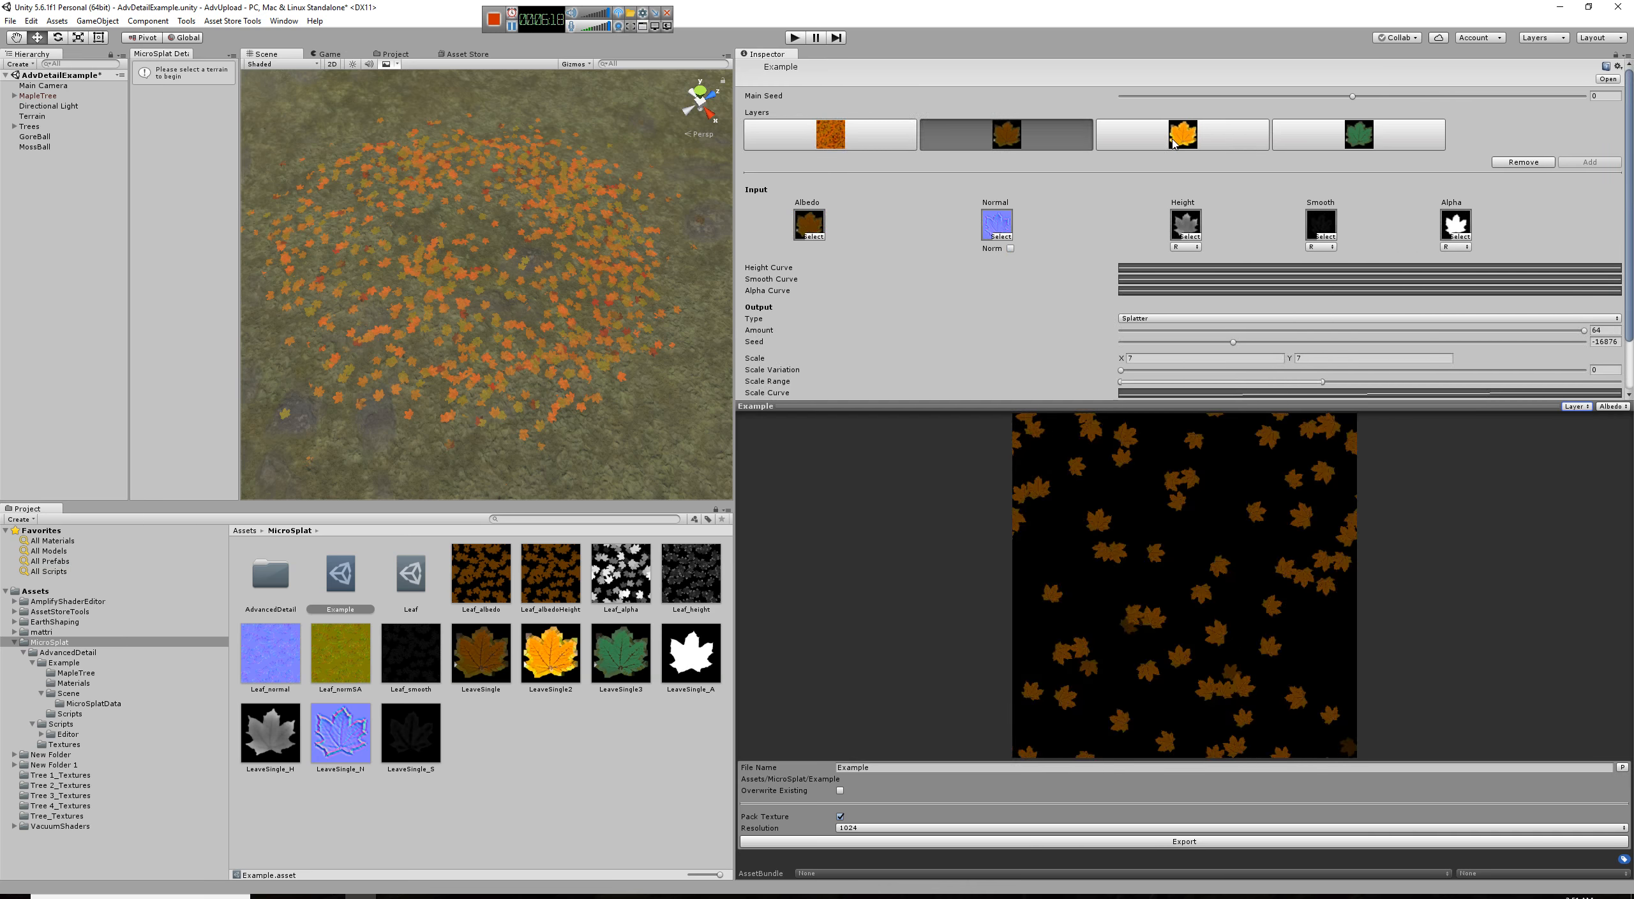
left_click(1174, 140)
left_click(1356, 140)
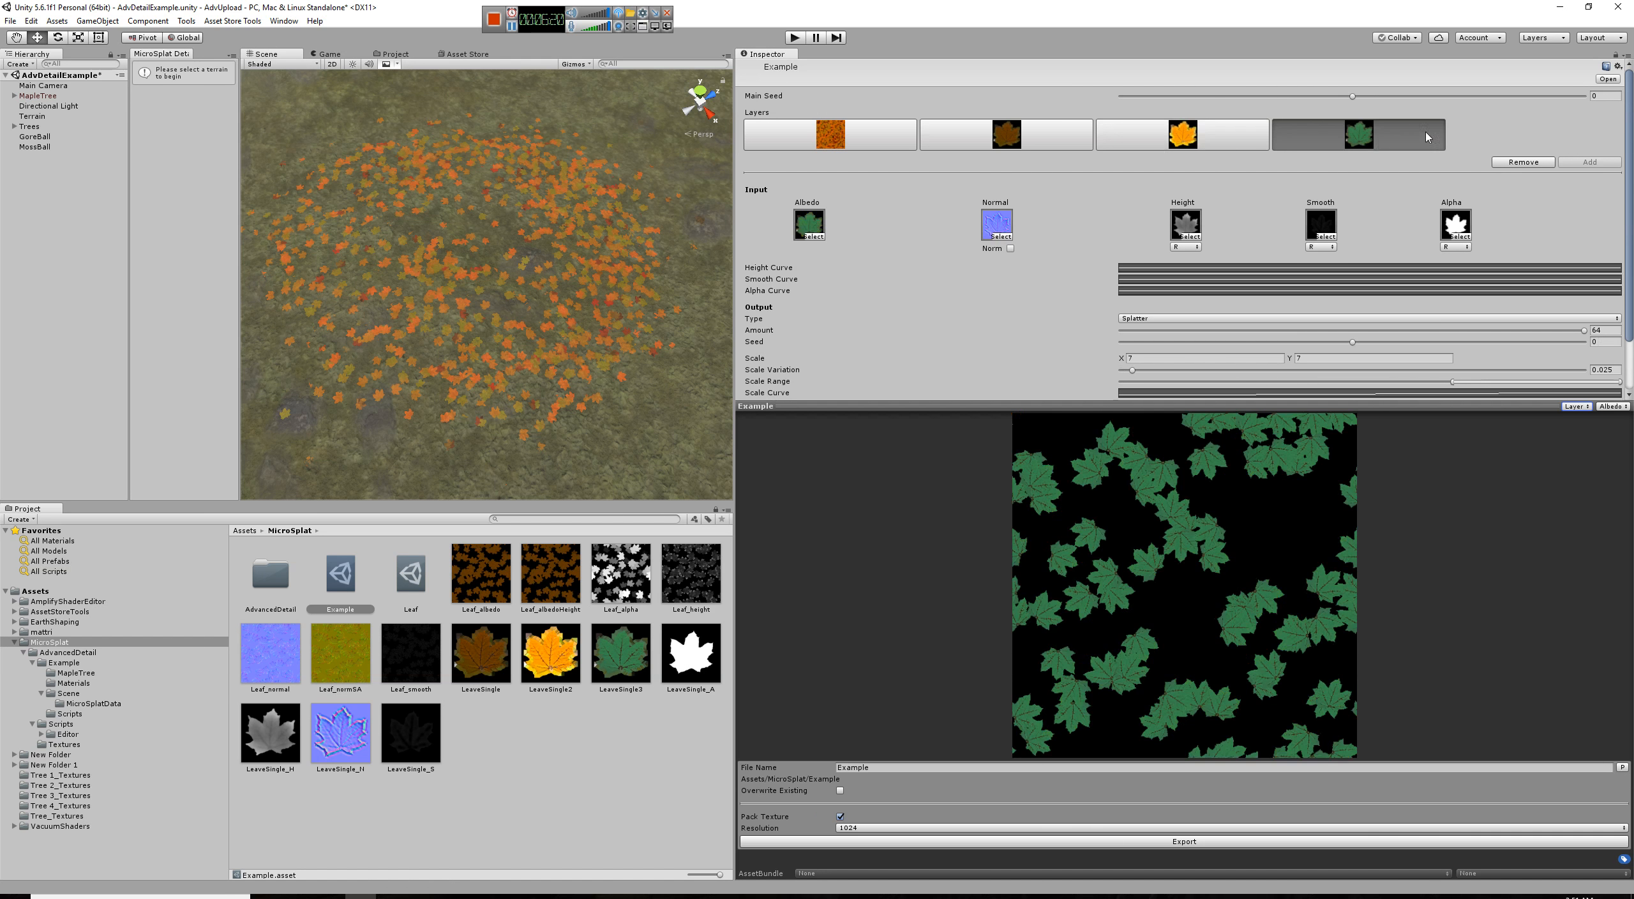
left_click(858, 141)
Step: Adjust the Mask Range of the brown leaf layer in the Example asset
left_click(1008, 137)
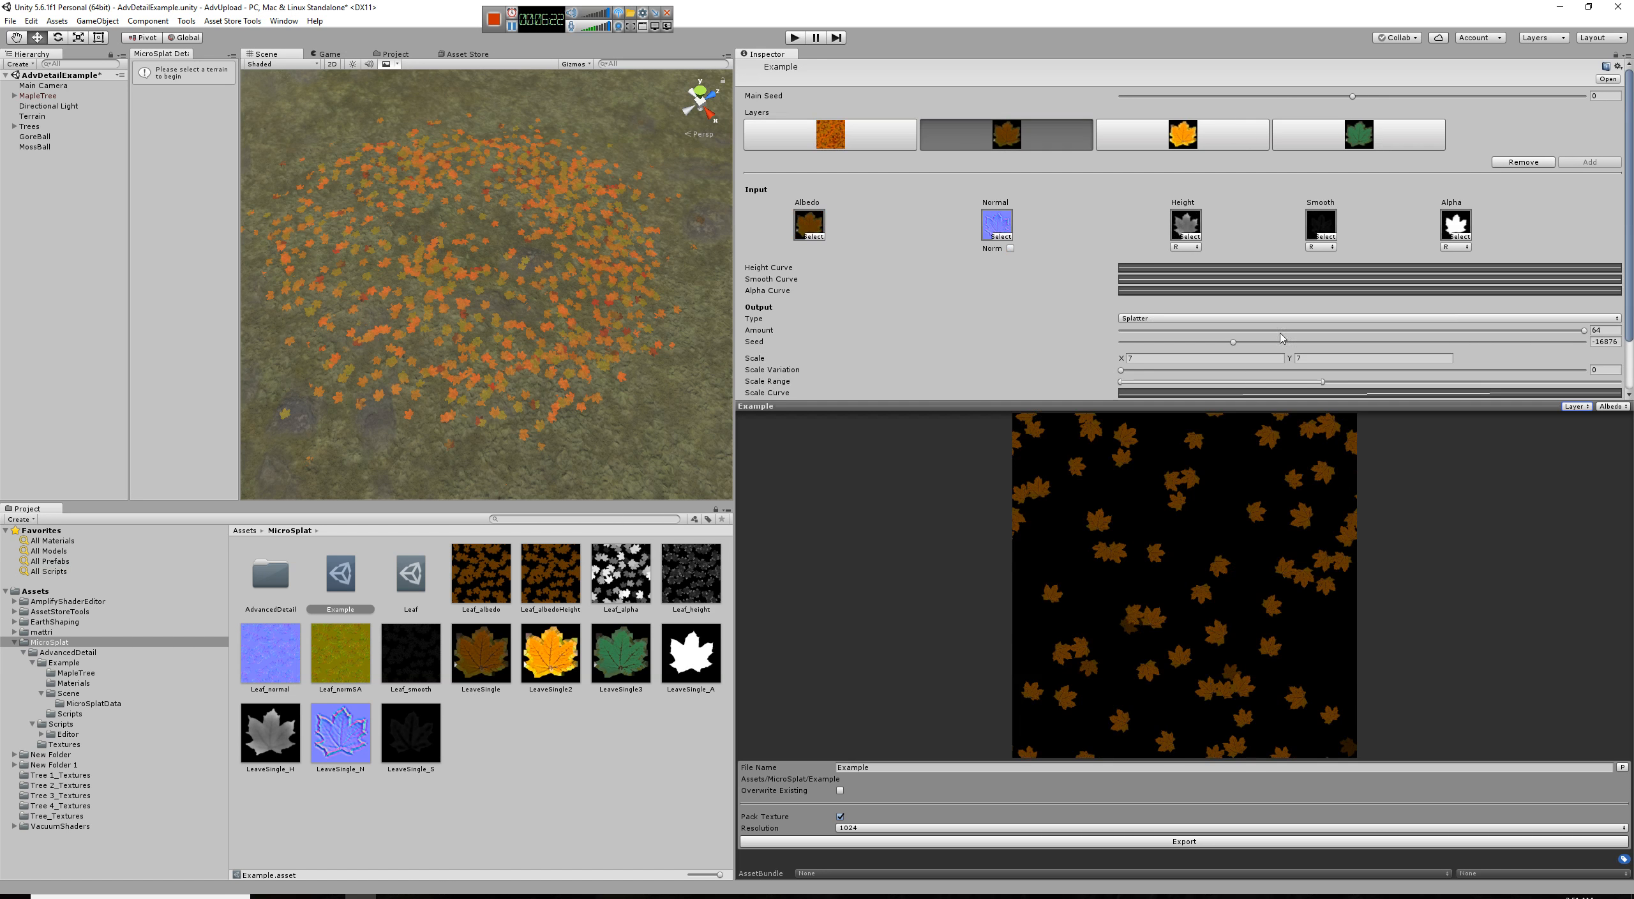
scroll(1496, 336, "down", 3)
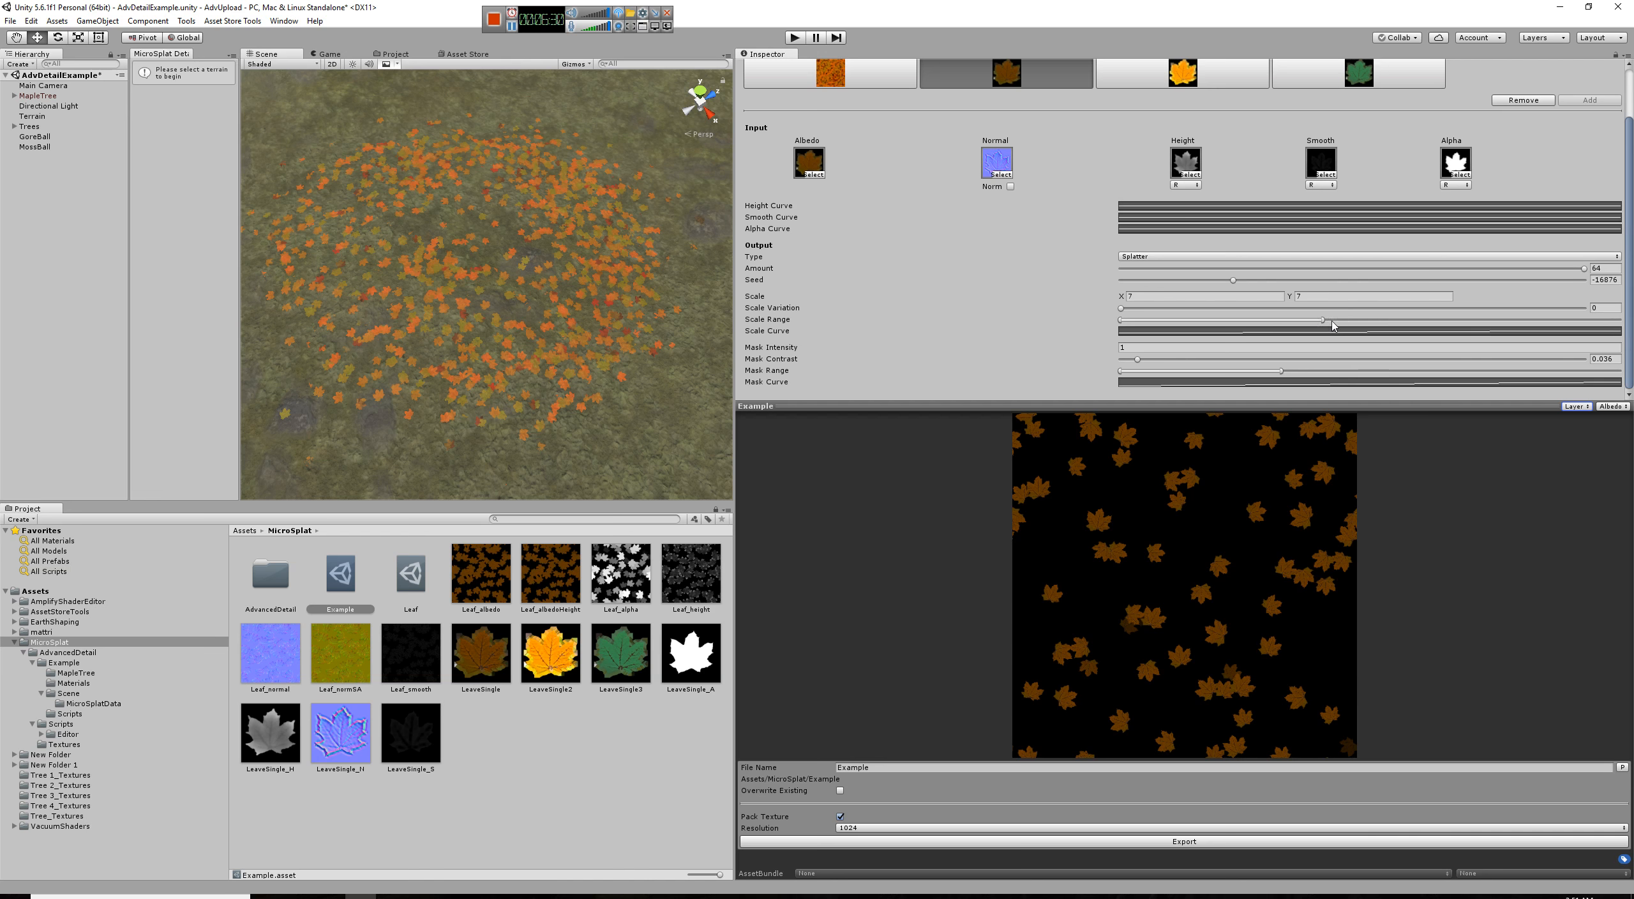
left_click_drag(1281, 371, 1237, 378)
Step: Inspect the orange and green leaf layers with their splatter settings, and switch the preview to the combined Result
left_click(1147, 82)
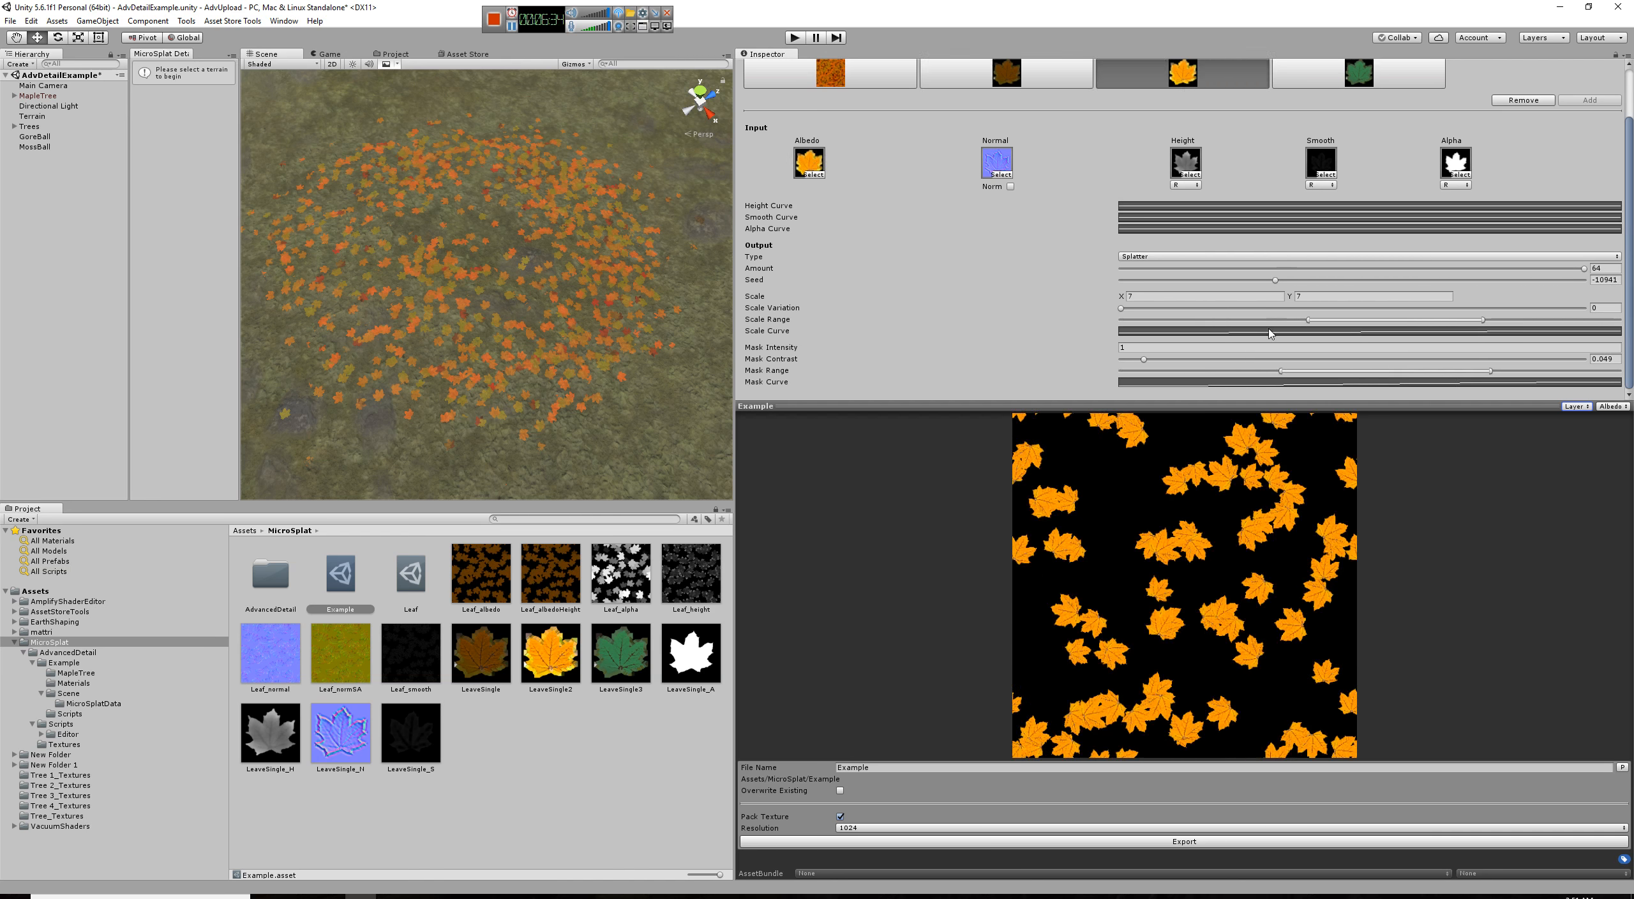
left_click(1398, 80)
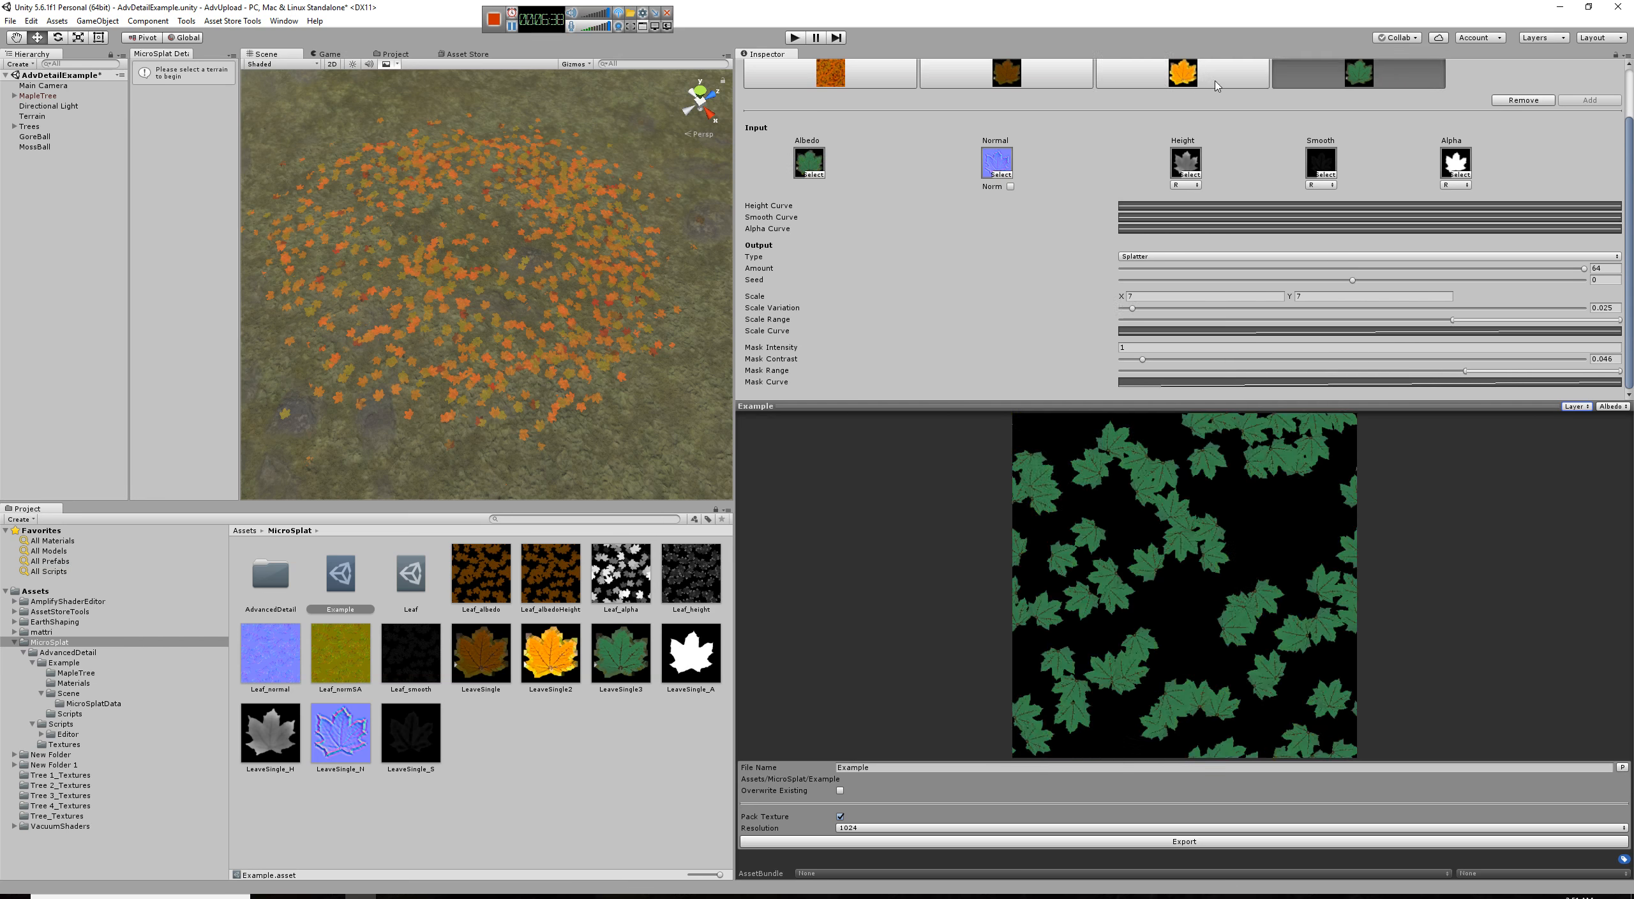
left_click(1575, 406)
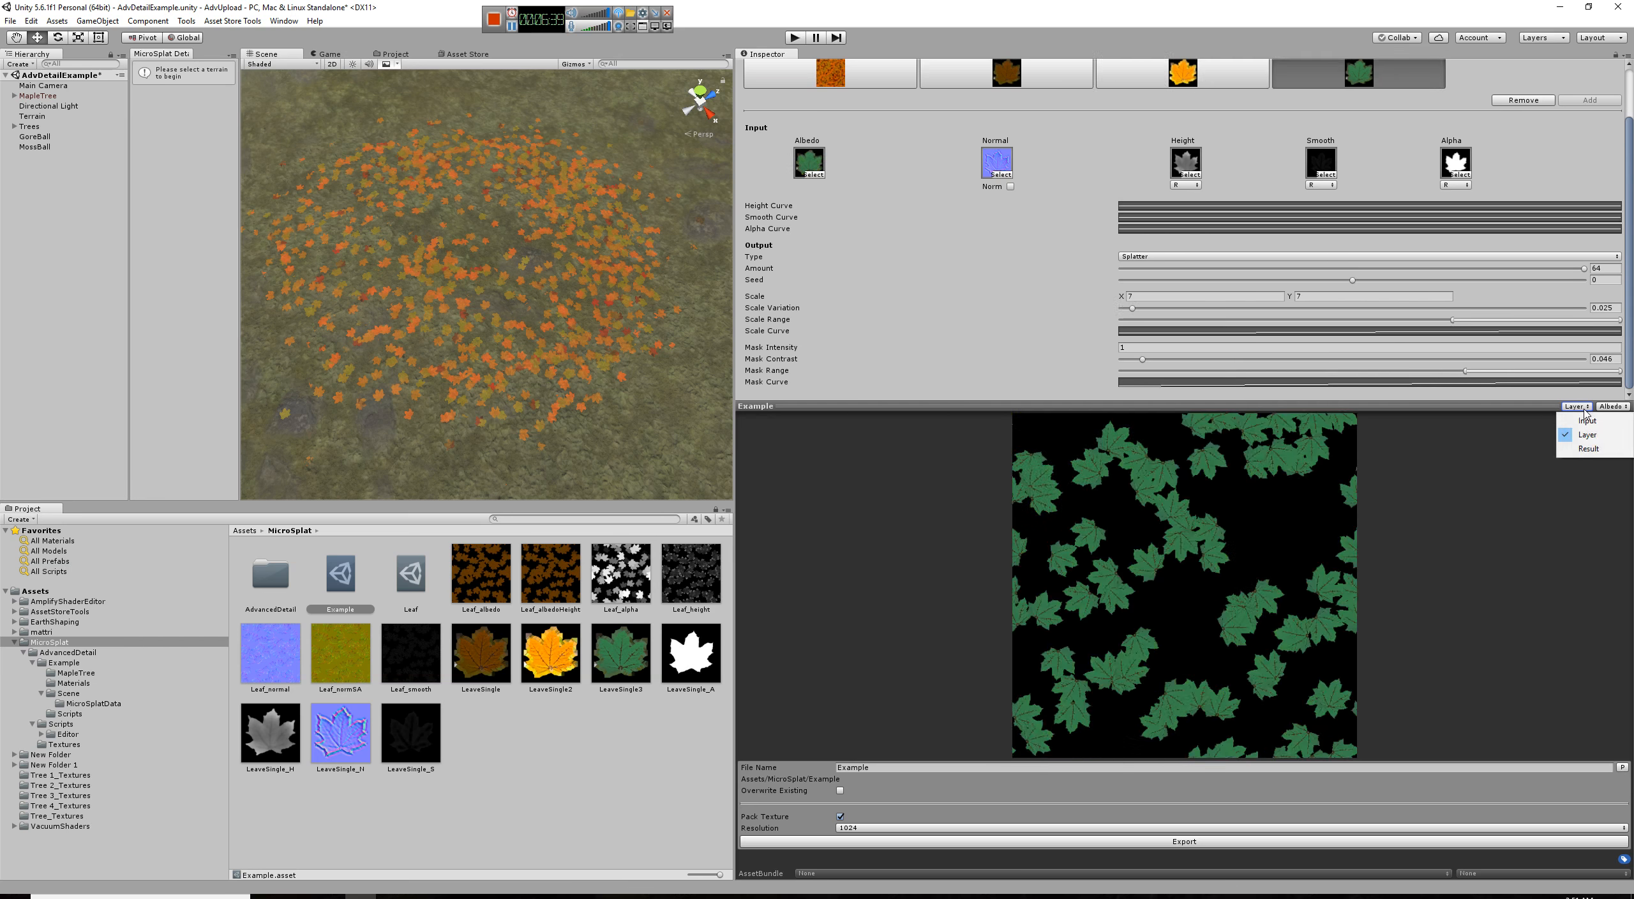
left_click(1598, 450)
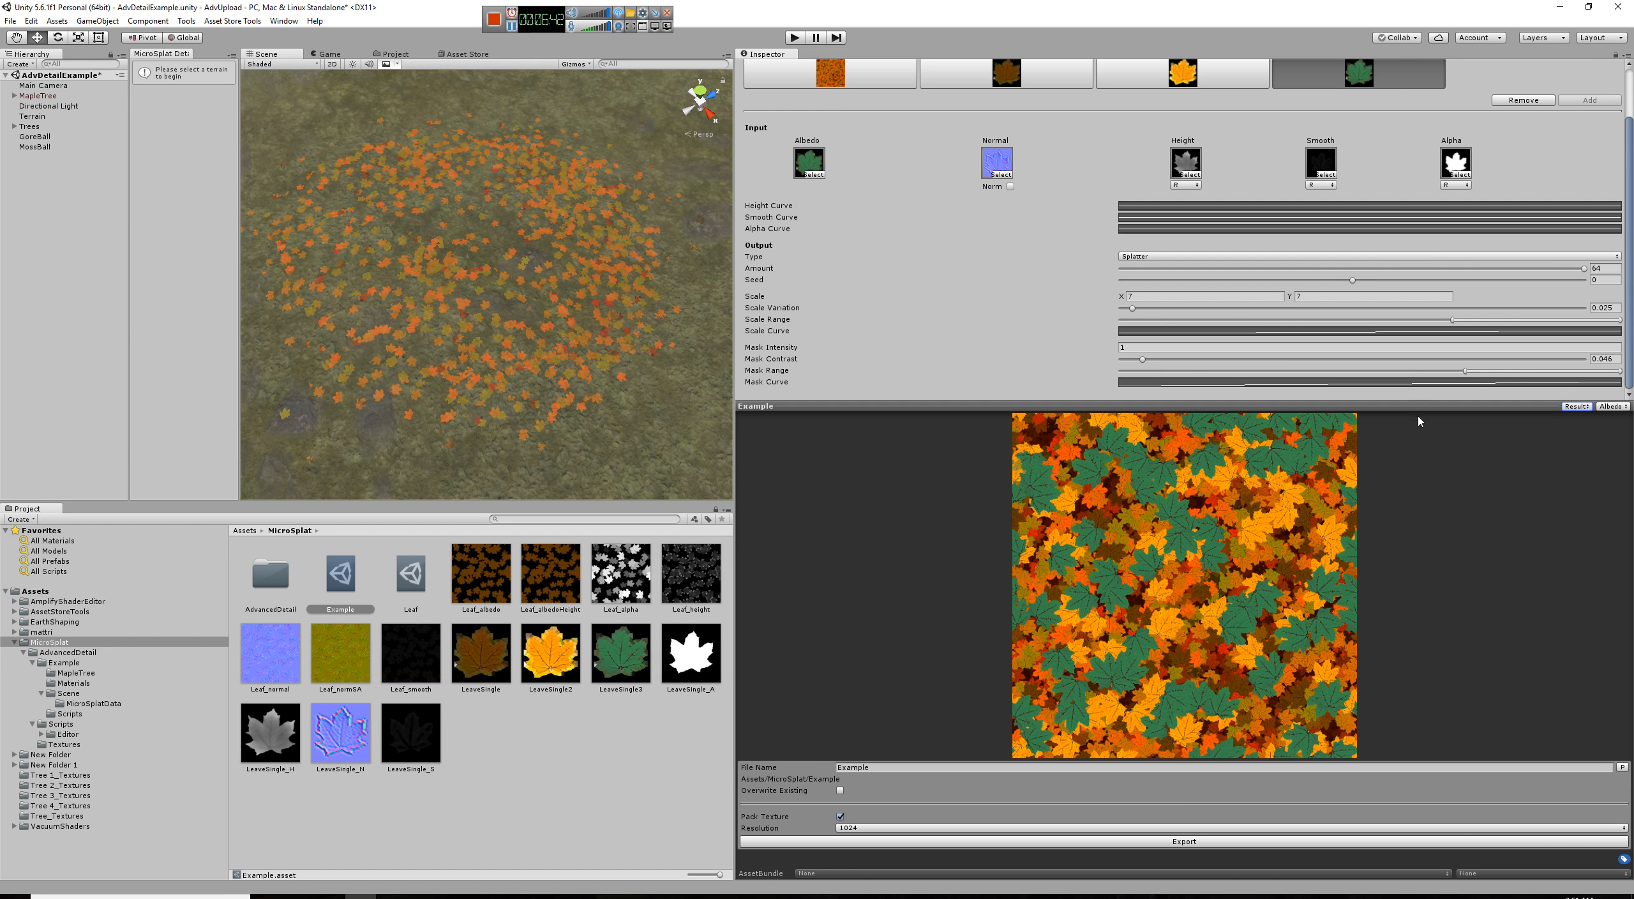
Step: Try a lower Mask Range on the green leaf layer and move it back to the upper end
left_click(1462, 372)
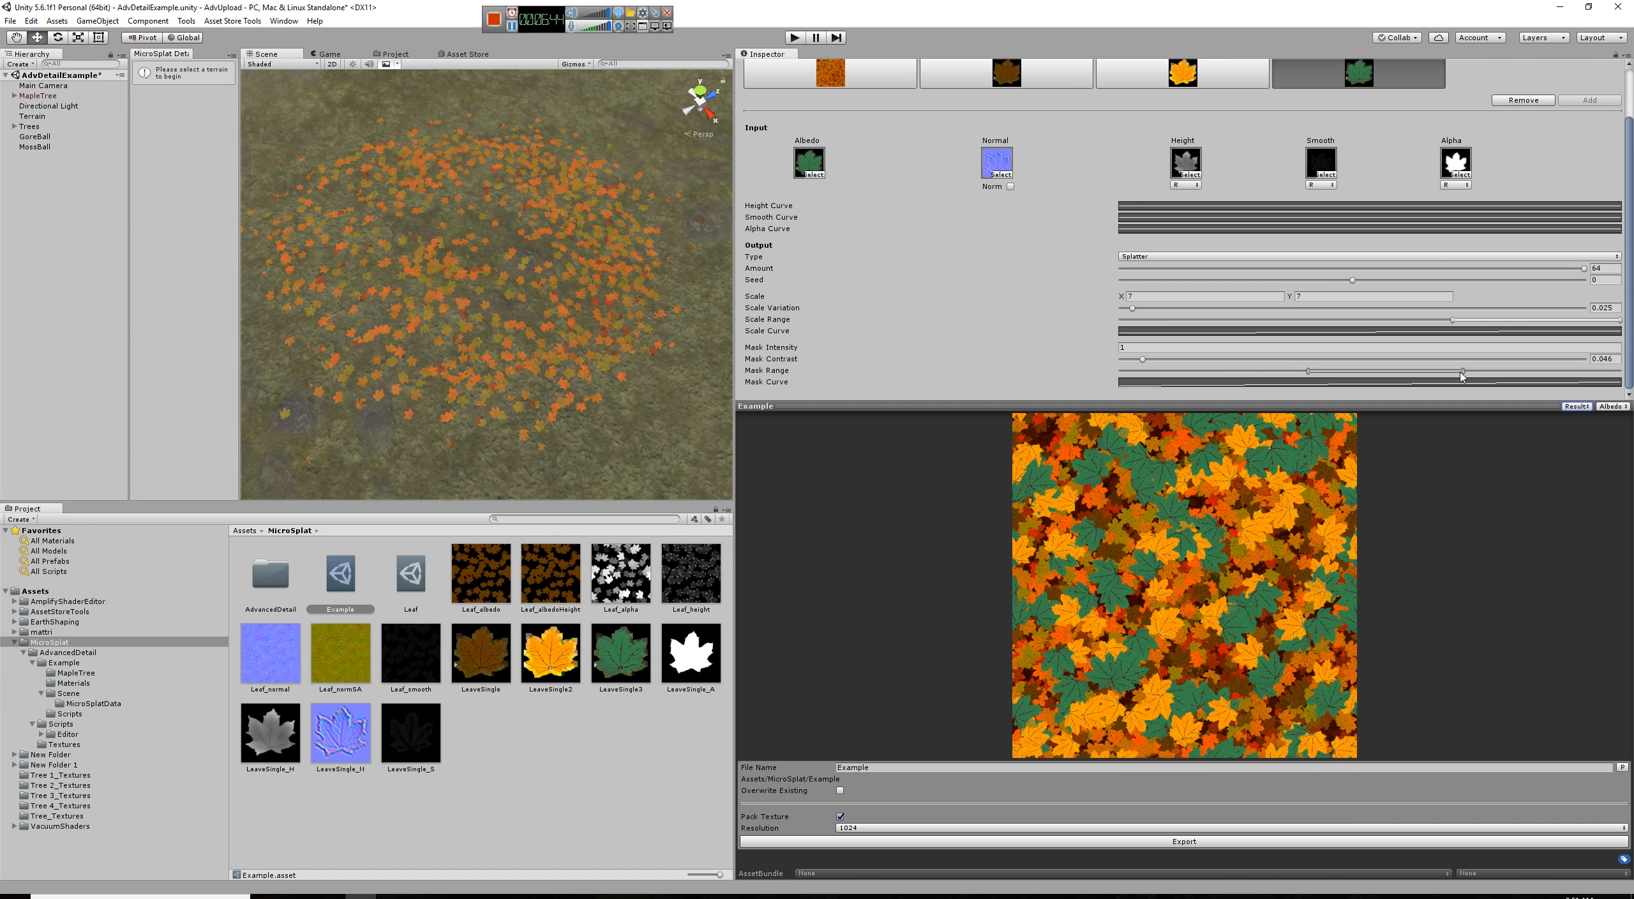
left_click_drag(1461, 375, 1632, 364)
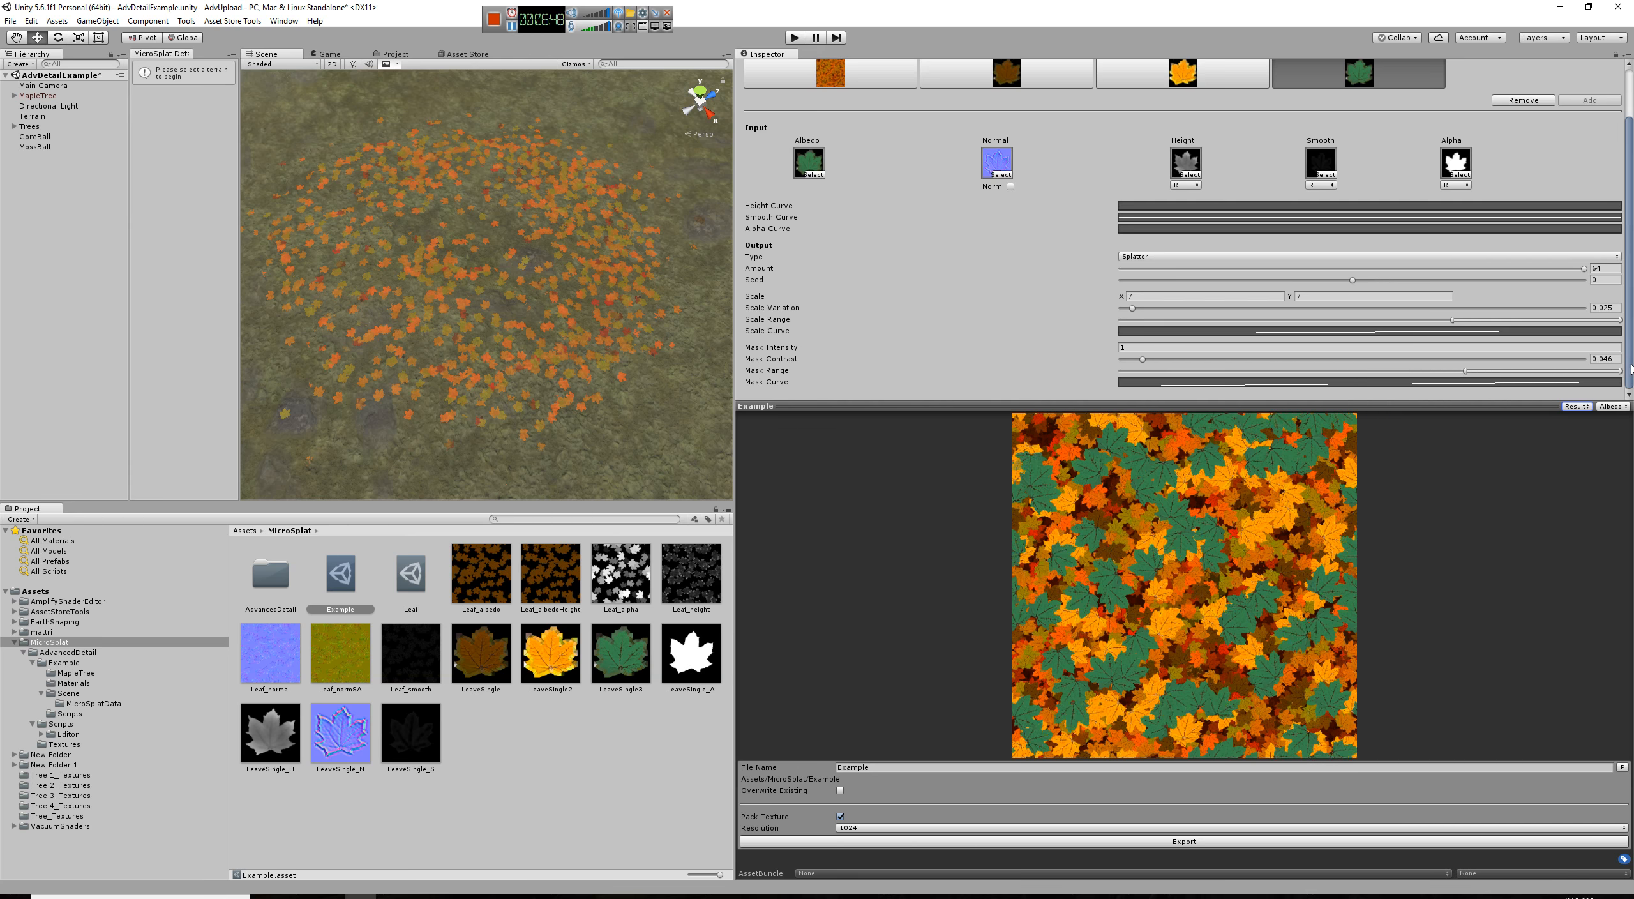
Step: Compare the input and output settings of the orange, green, brown and background layers against the combined result
left_click(1213, 73)
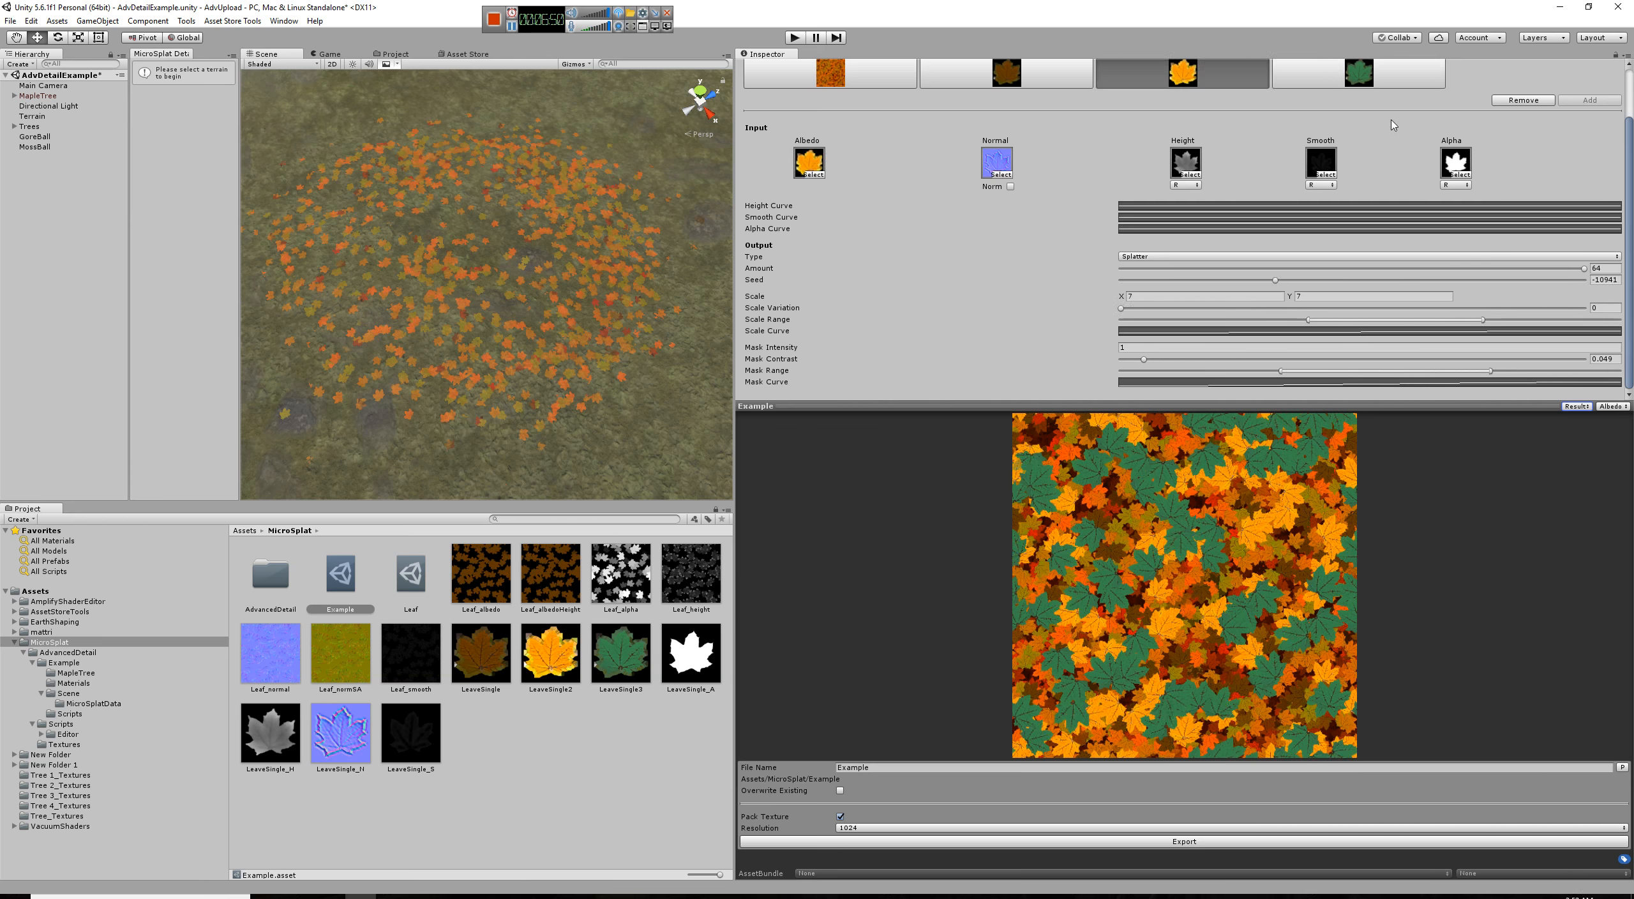
left_click(1374, 90)
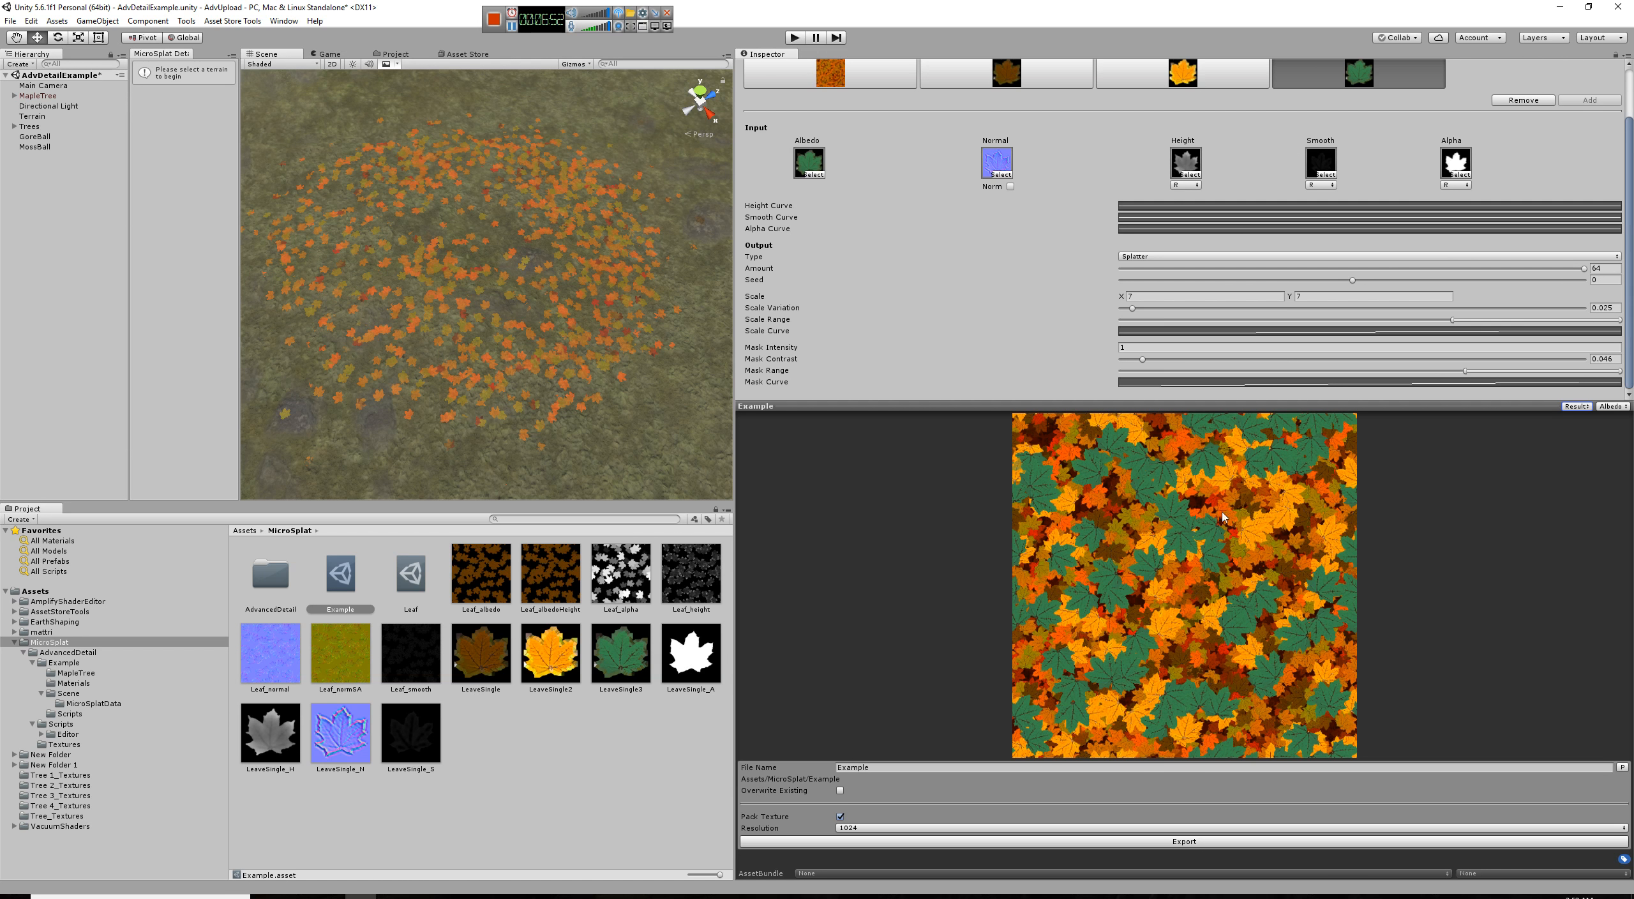
left_click(1147, 88)
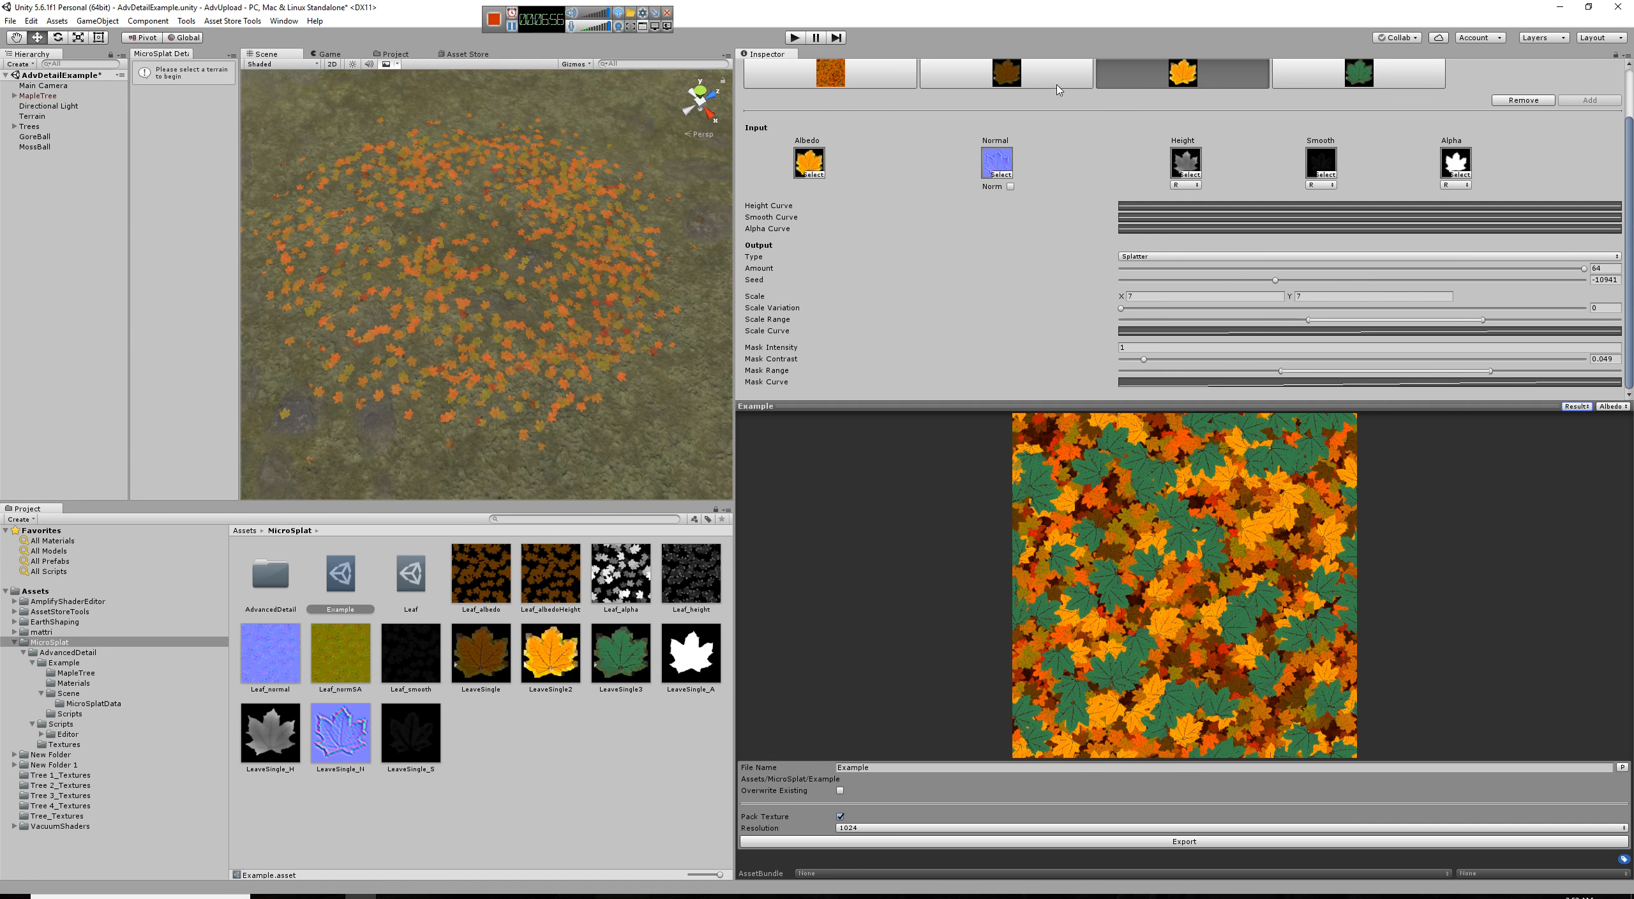
left_click(1035, 85)
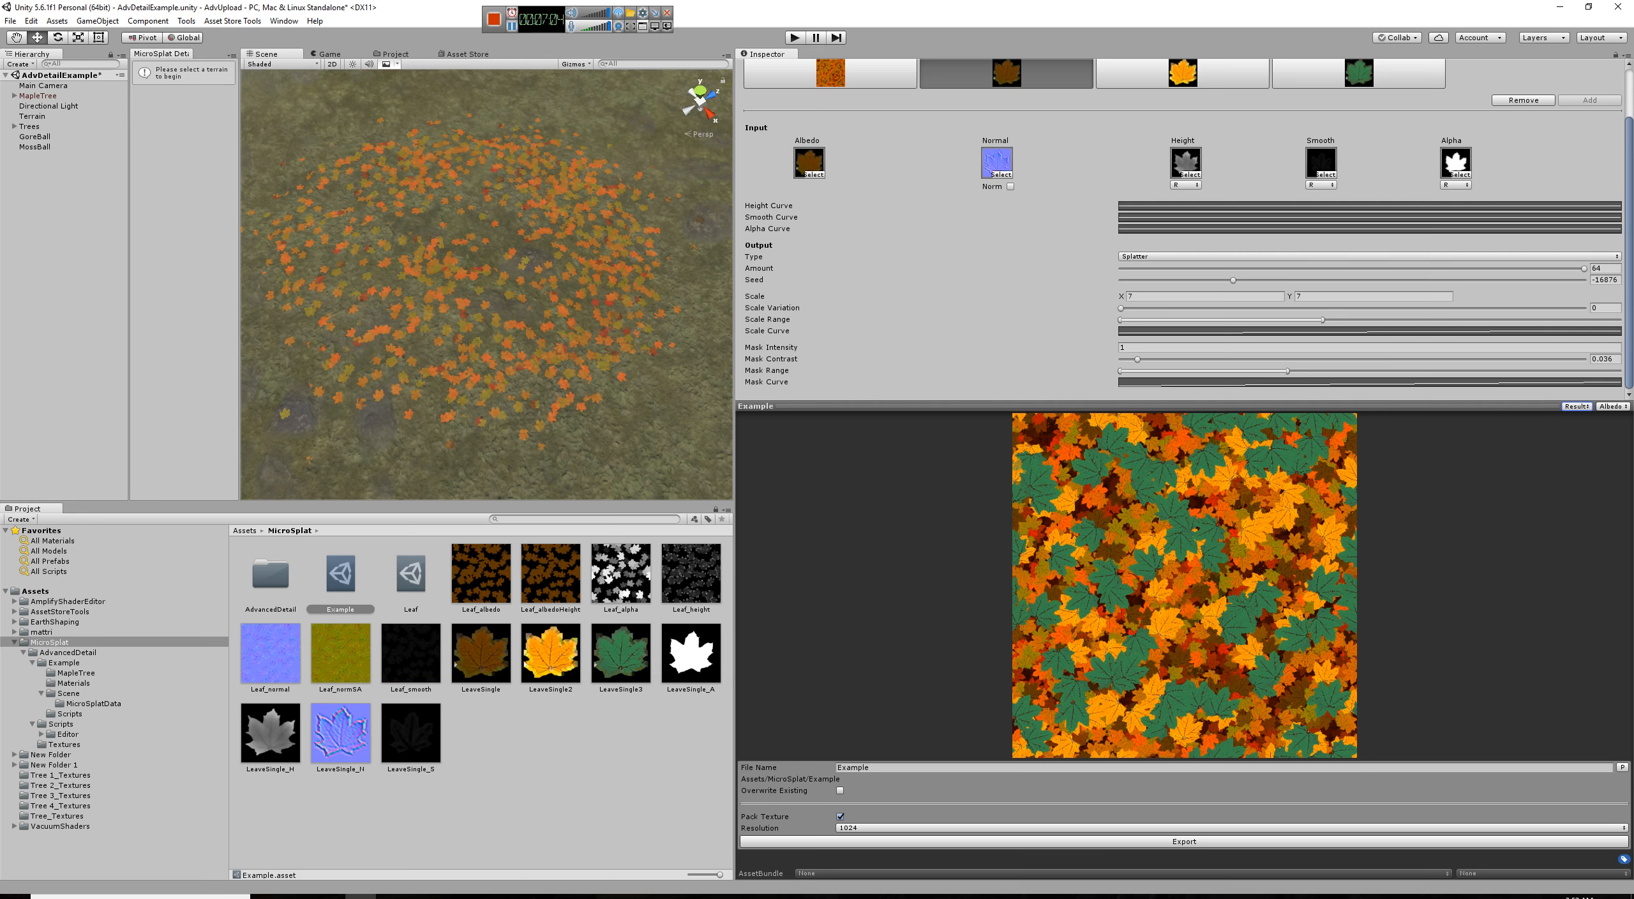
left_click_drag(735, 264, 886, 264)
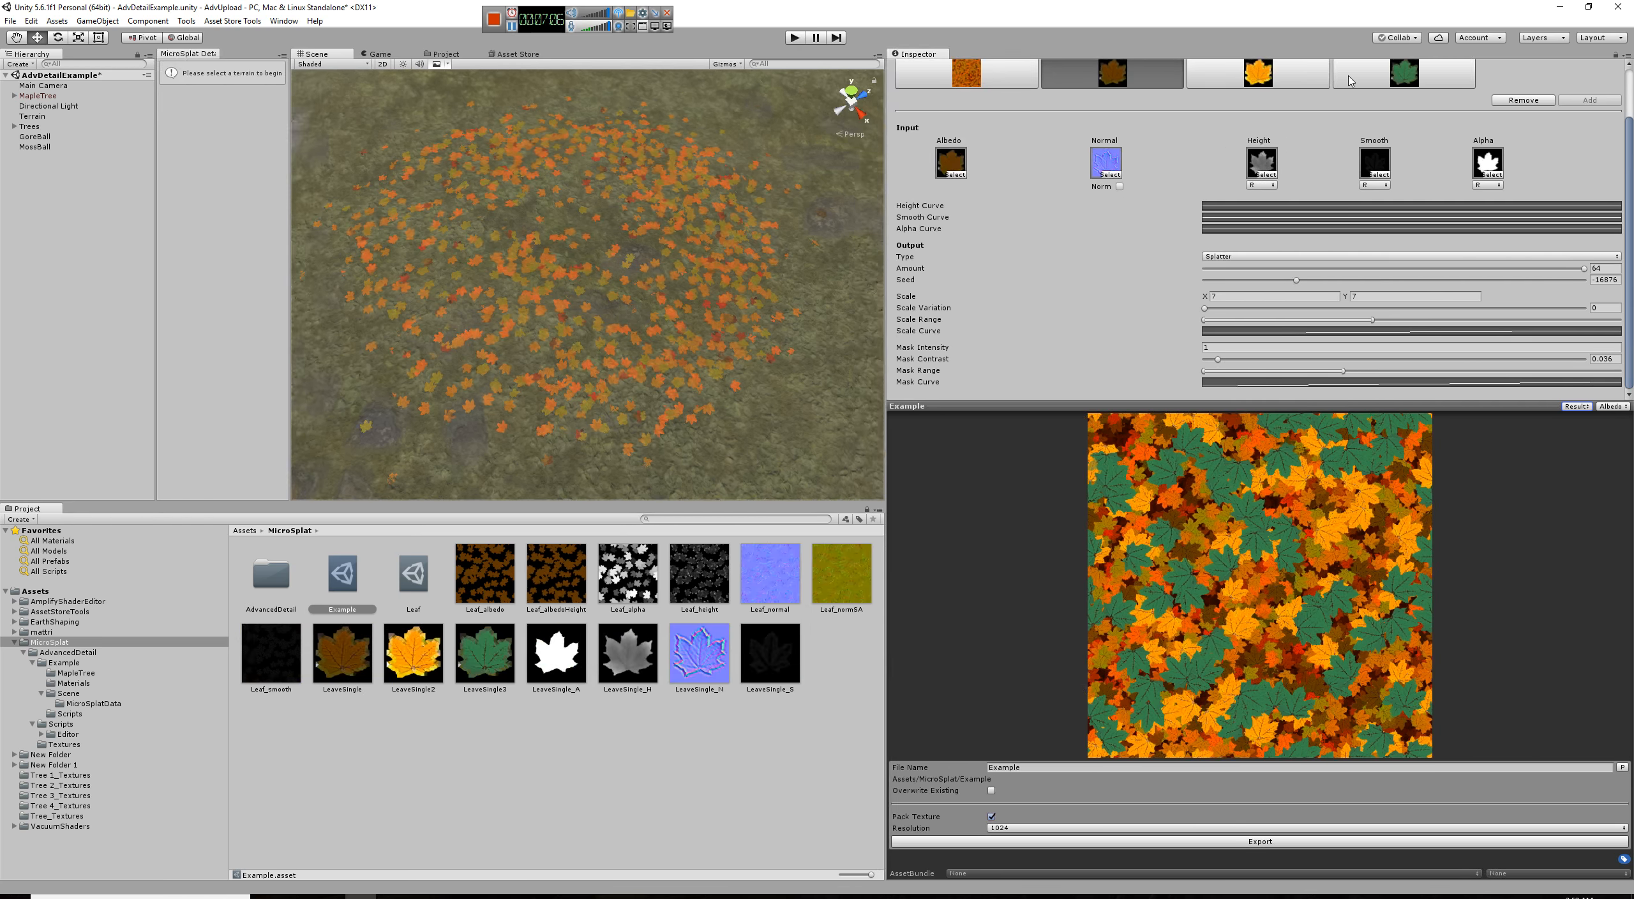
left_click(1308, 74)
left_click(1409, 72)
left_click(1262, 75)
left_click(1116, 79)
left_click(960, 79)
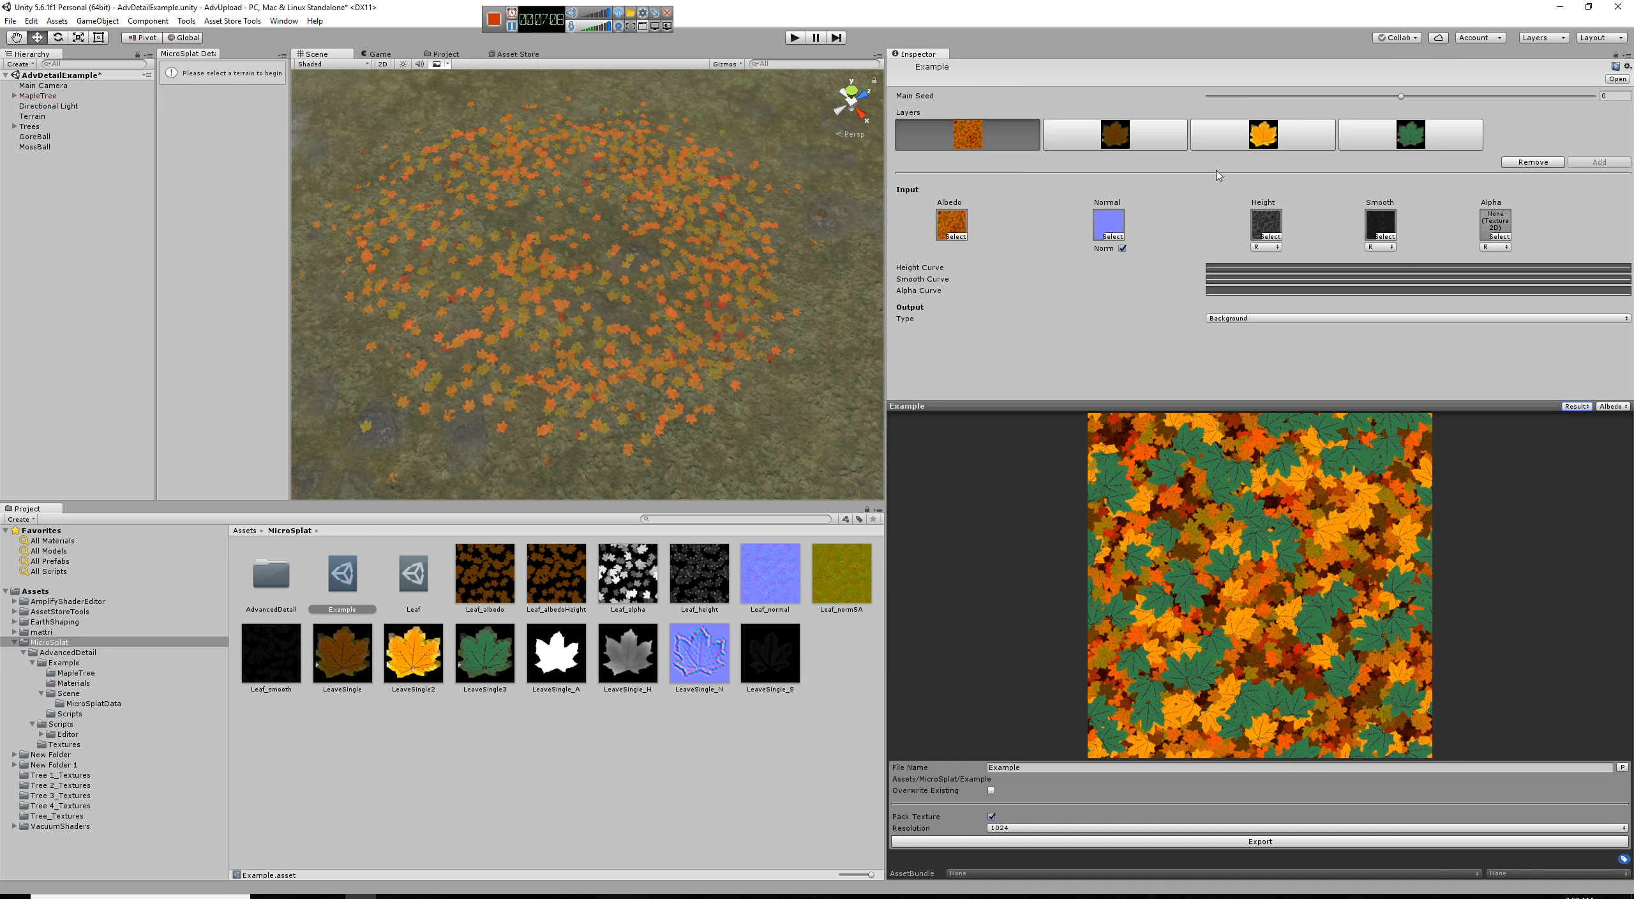
Step: Set the brown leaf layer's Mask Contrast to 0 and resize the inspector and preview to fit the layer's settings
left_click(1146, 134)
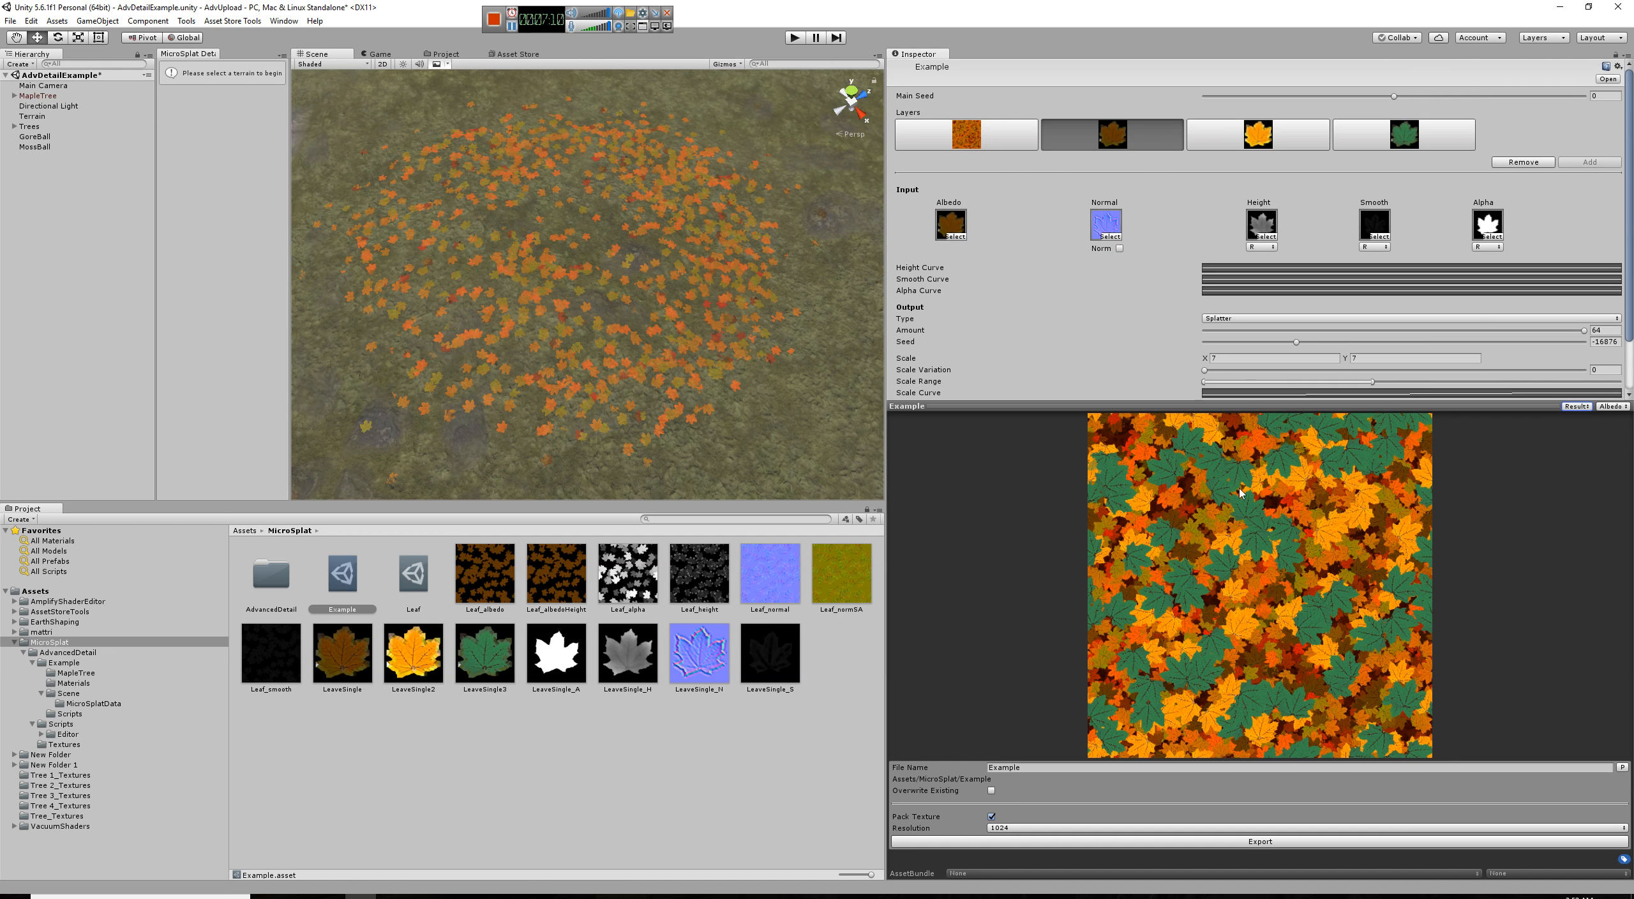
scroll(1295, 329, "down", 3)
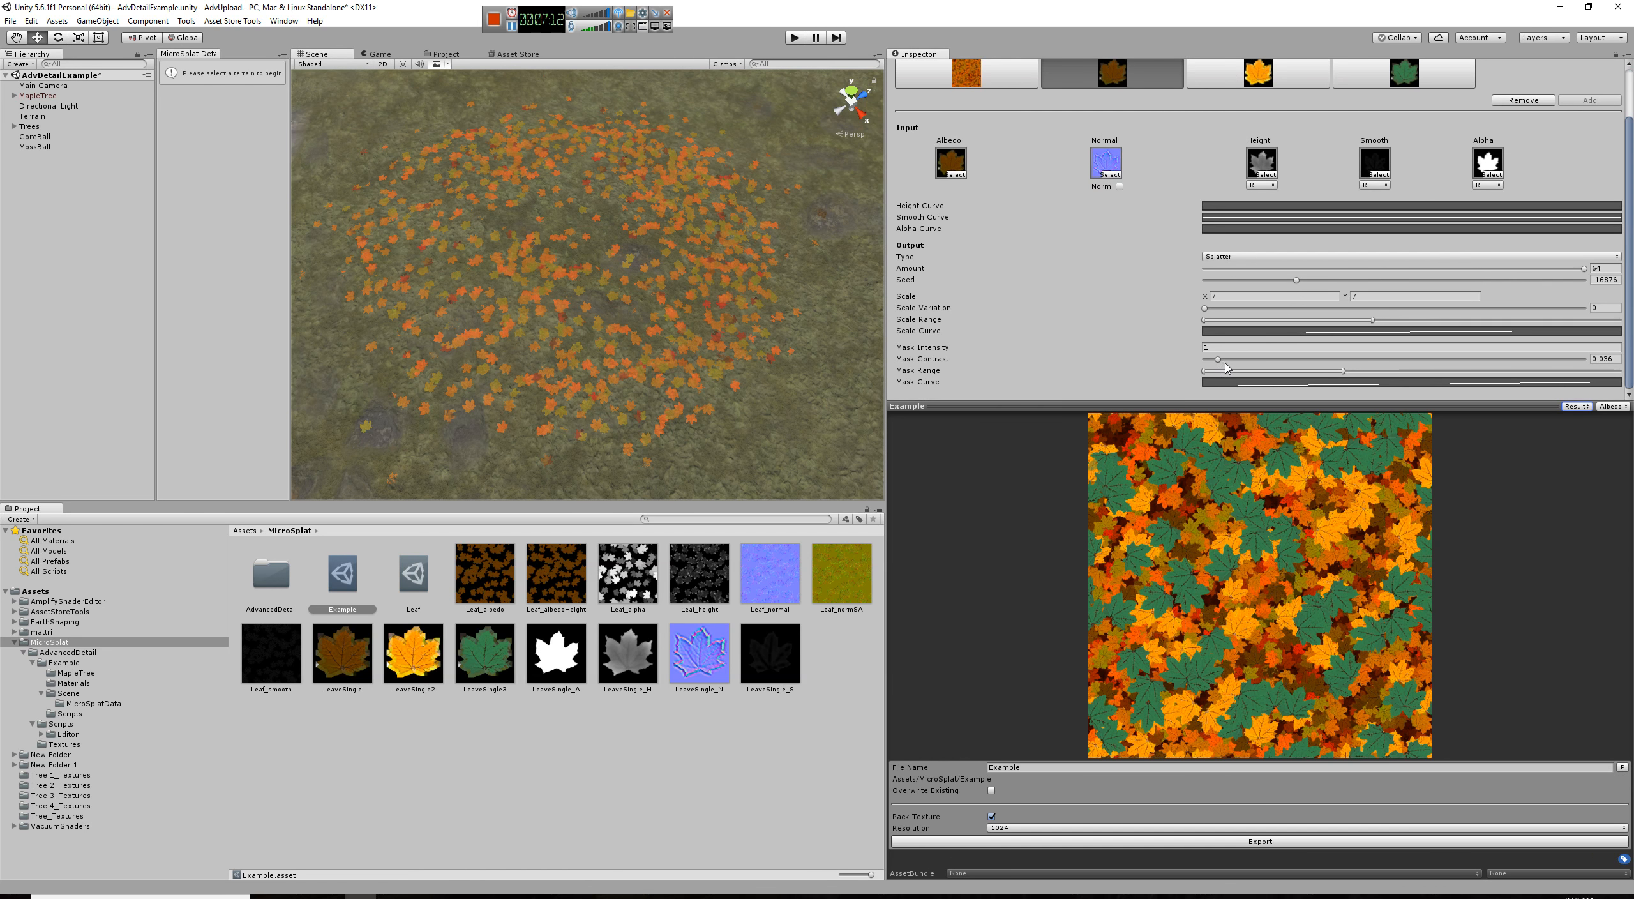
left_click_drag(1217, 359, 1136, 379)
left_click_drag(885, 251, 958, 256)
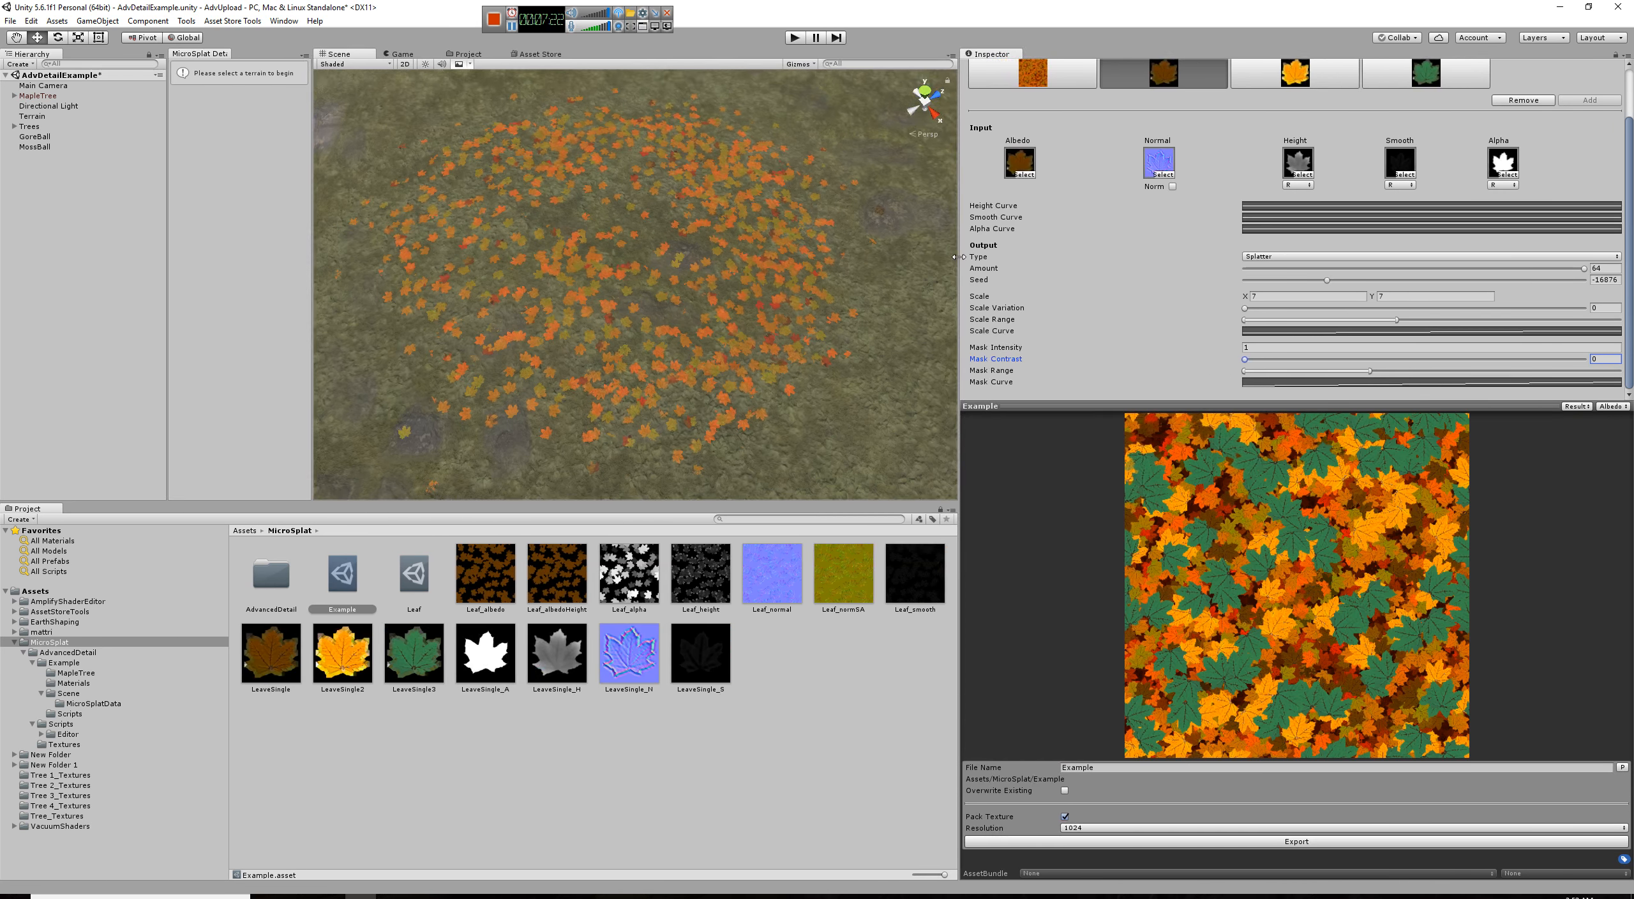
left_click_drag(959, 262, 988, 235)
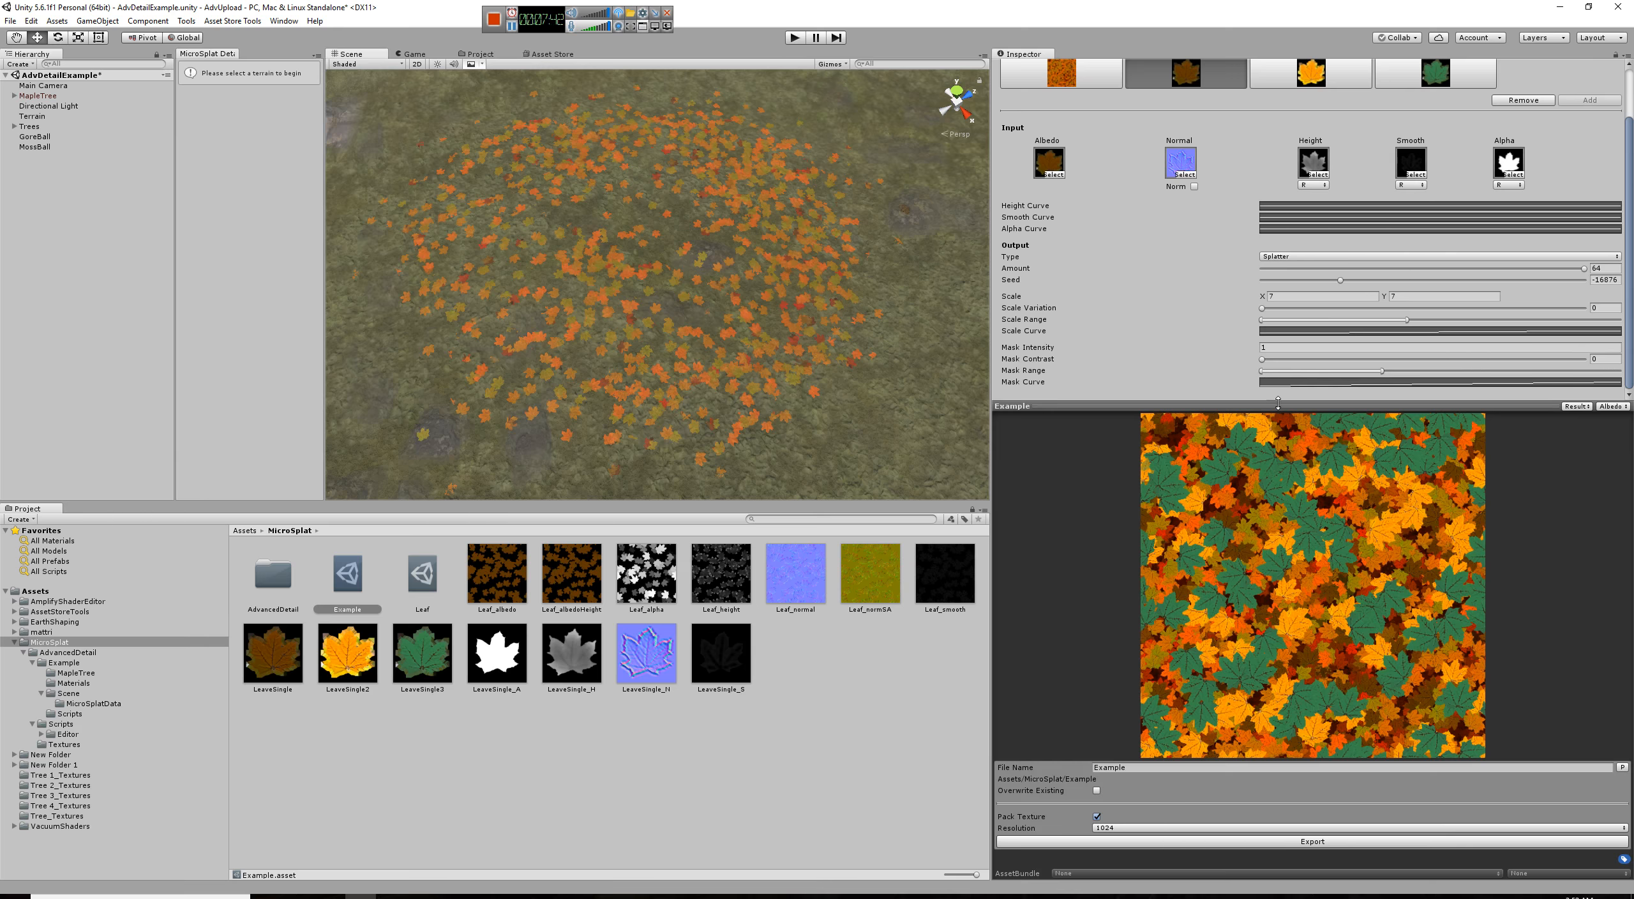
left_click_drag(1280, 403, 1282, 436)
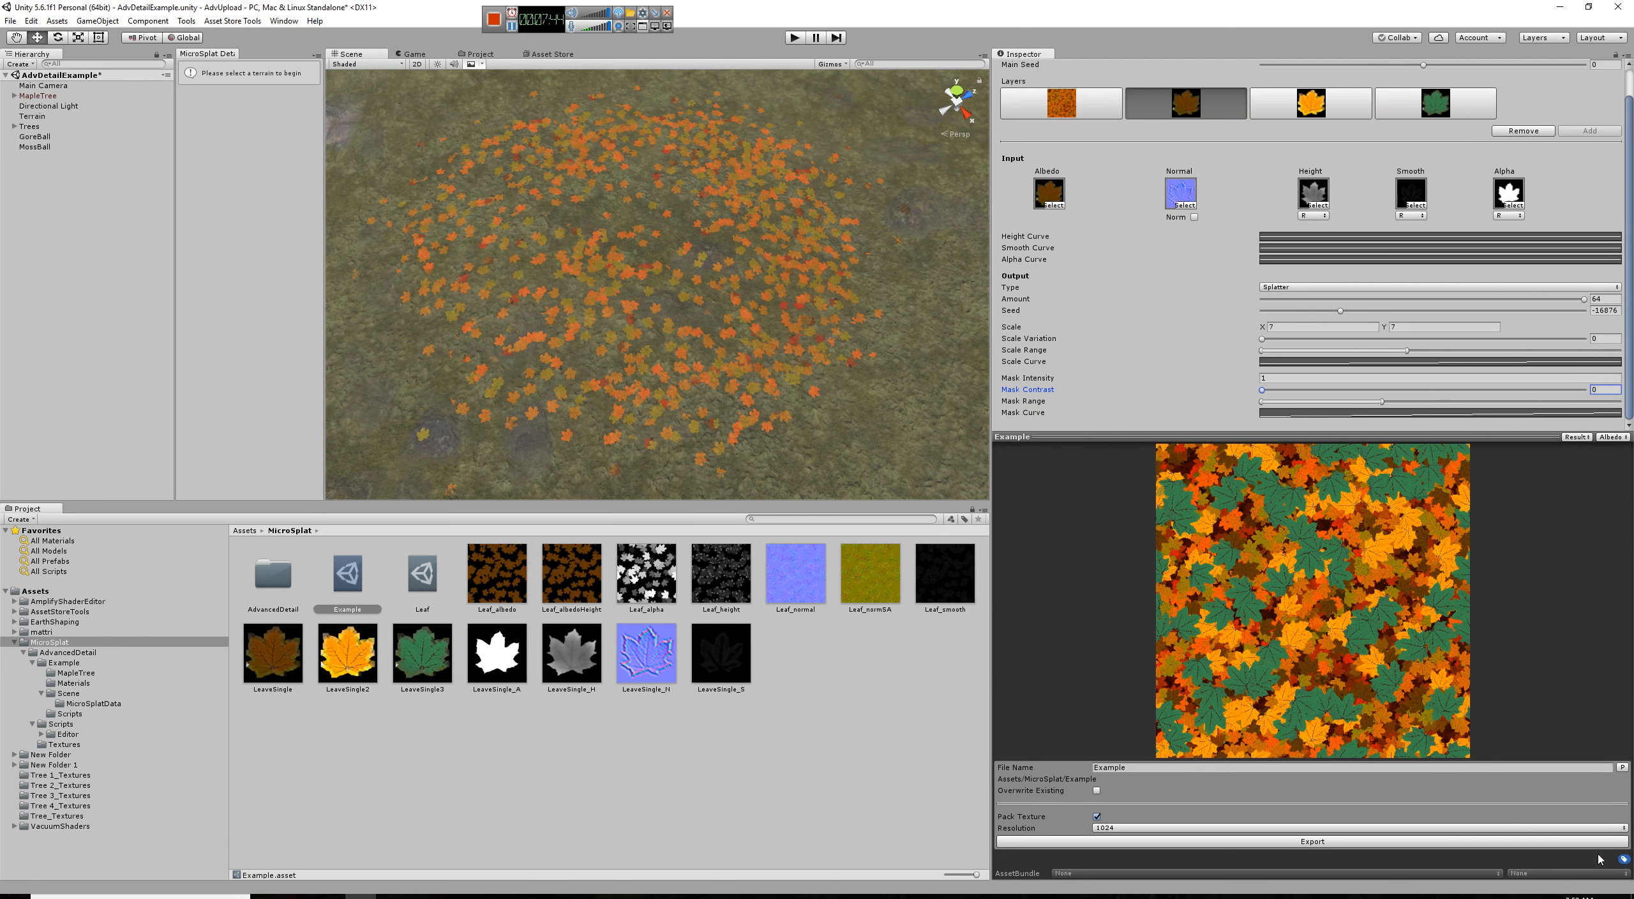